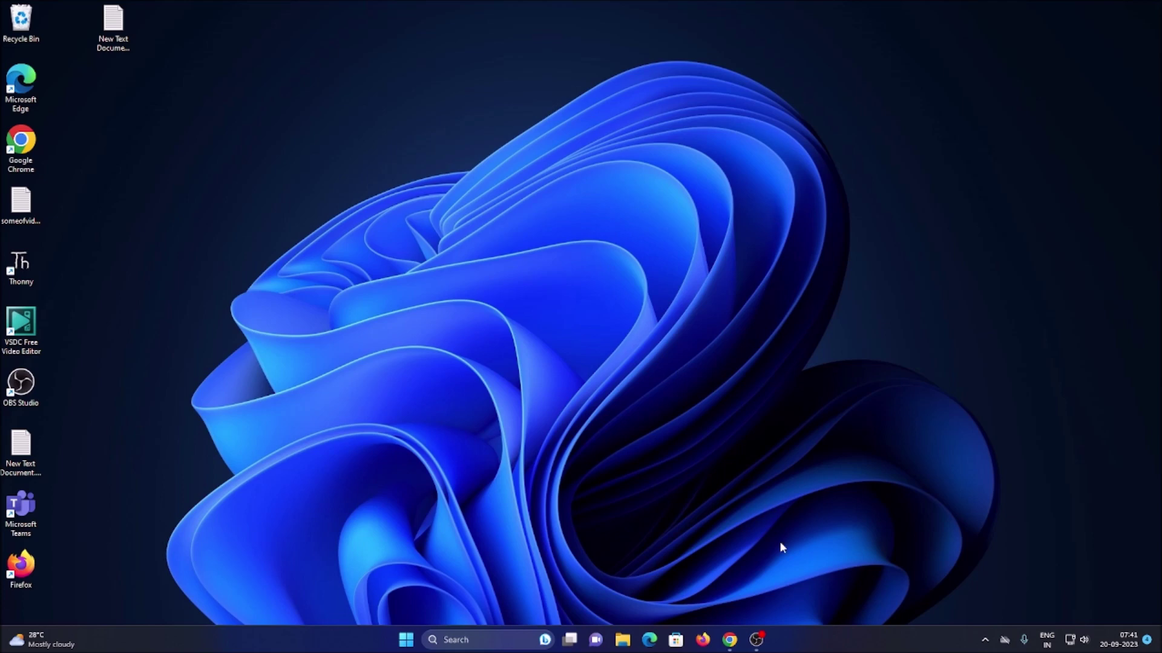
- Switch to Chrome and examine the plant class directories inside the train folder of the Kaggle New Plant Diseases Dataset
left_click(729, 639)
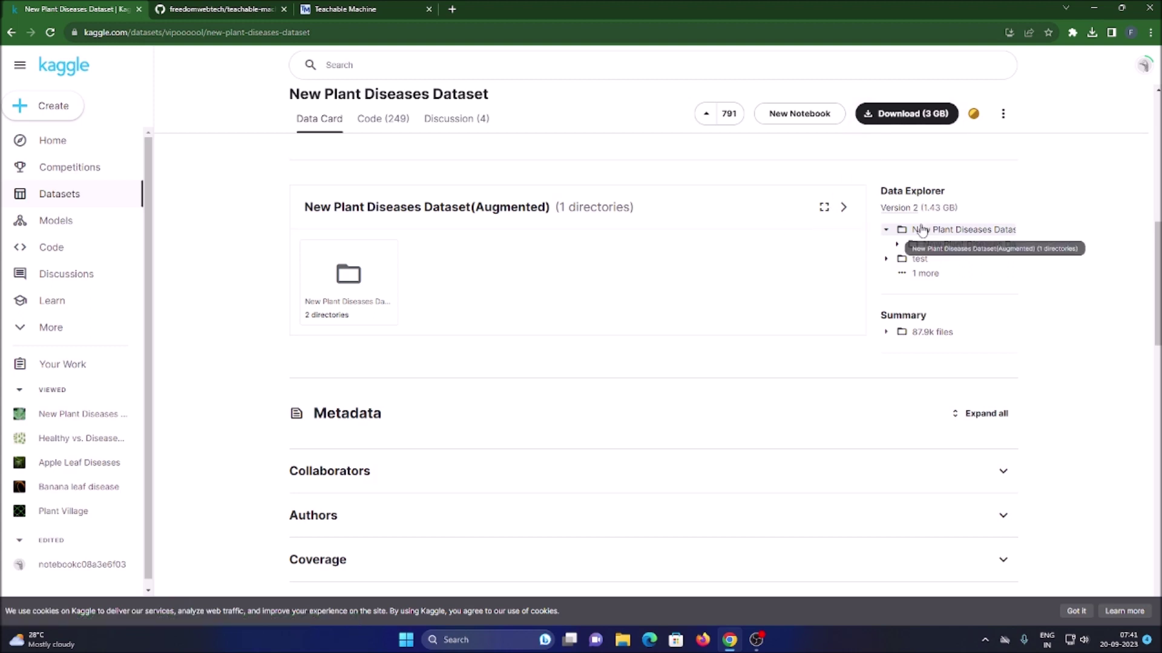
left_click(369, 289)
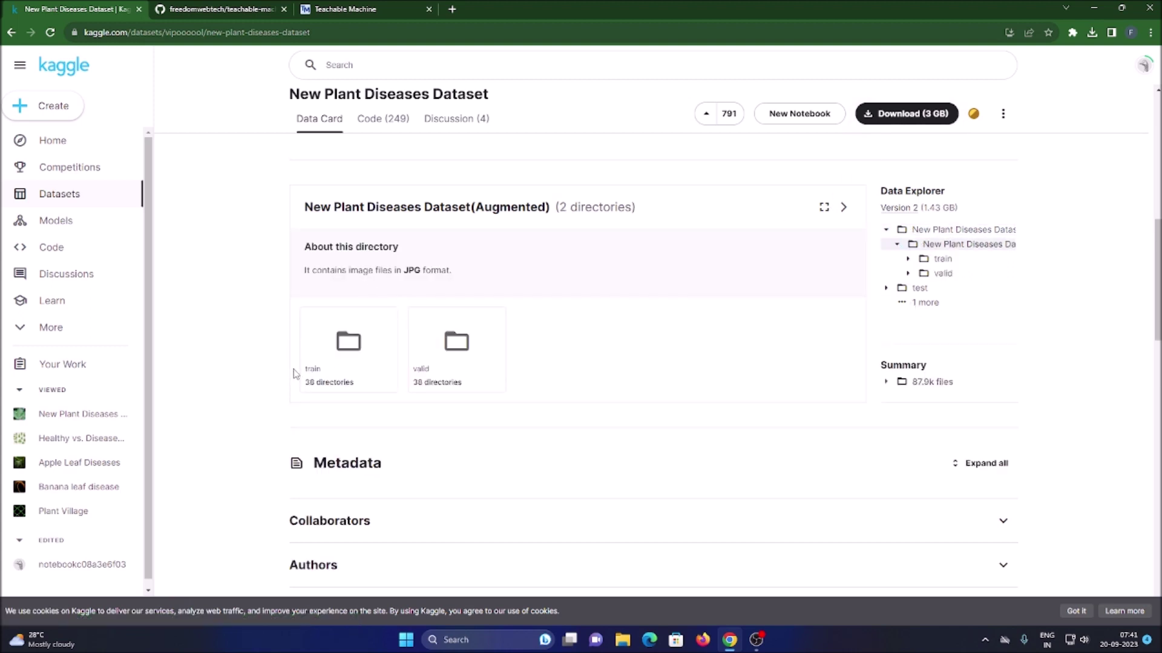
left_click(343, 357)
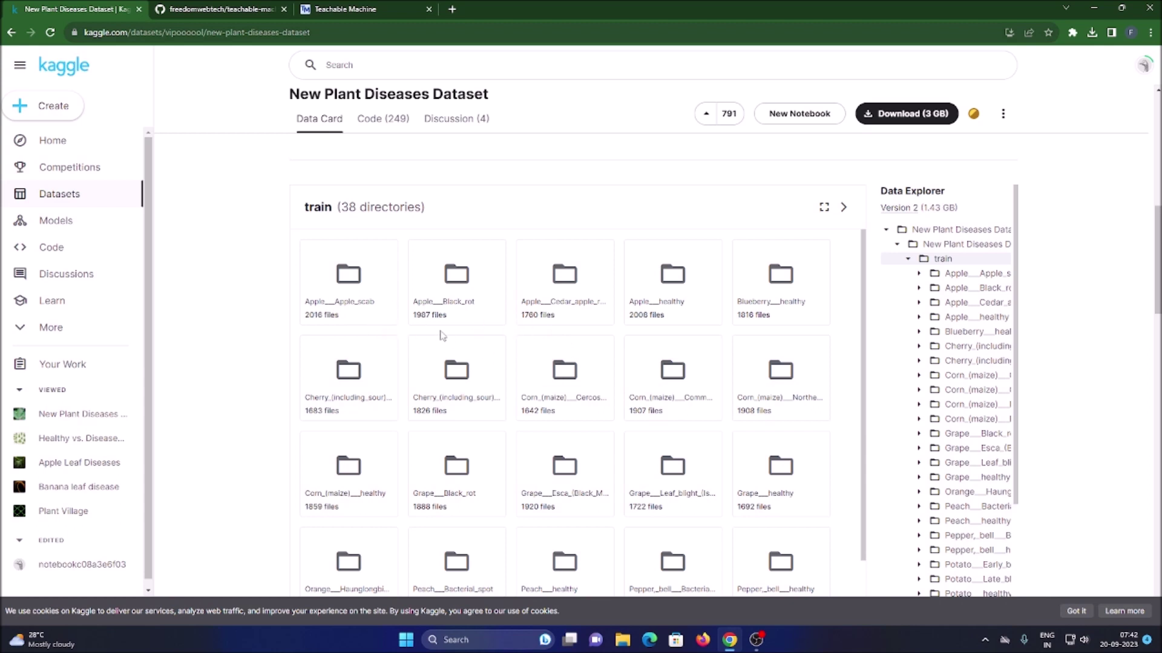
scroll(623, 342, "down", 3)
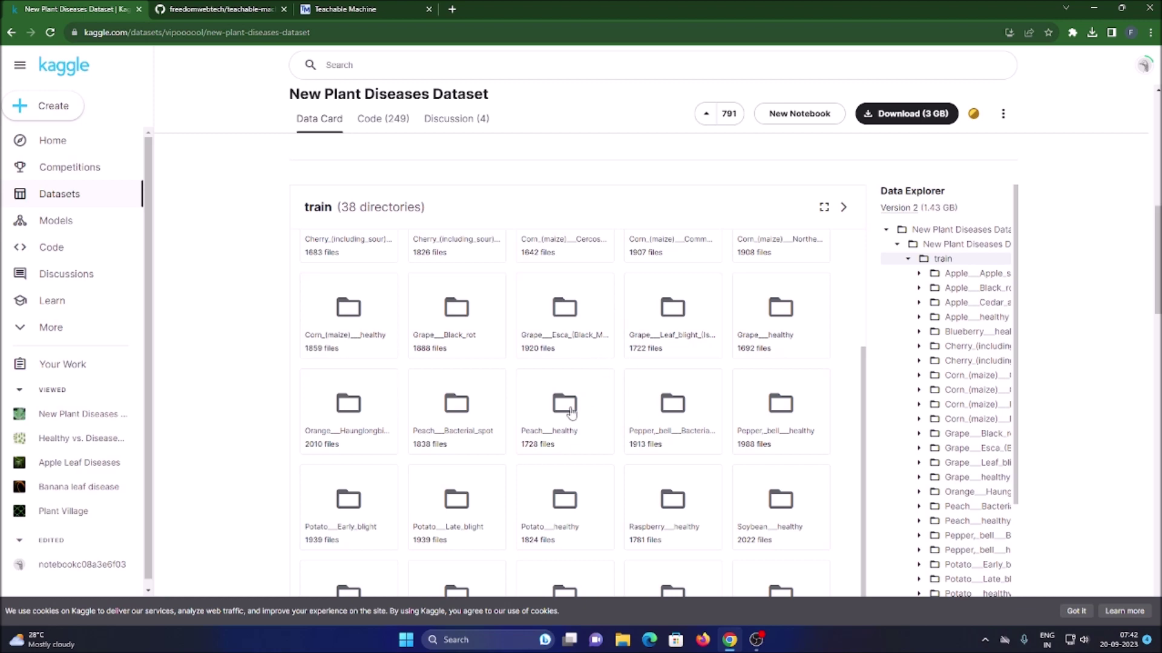
scroll(569, 412, "down", 6)
scroll(599, 340, "up", 4)
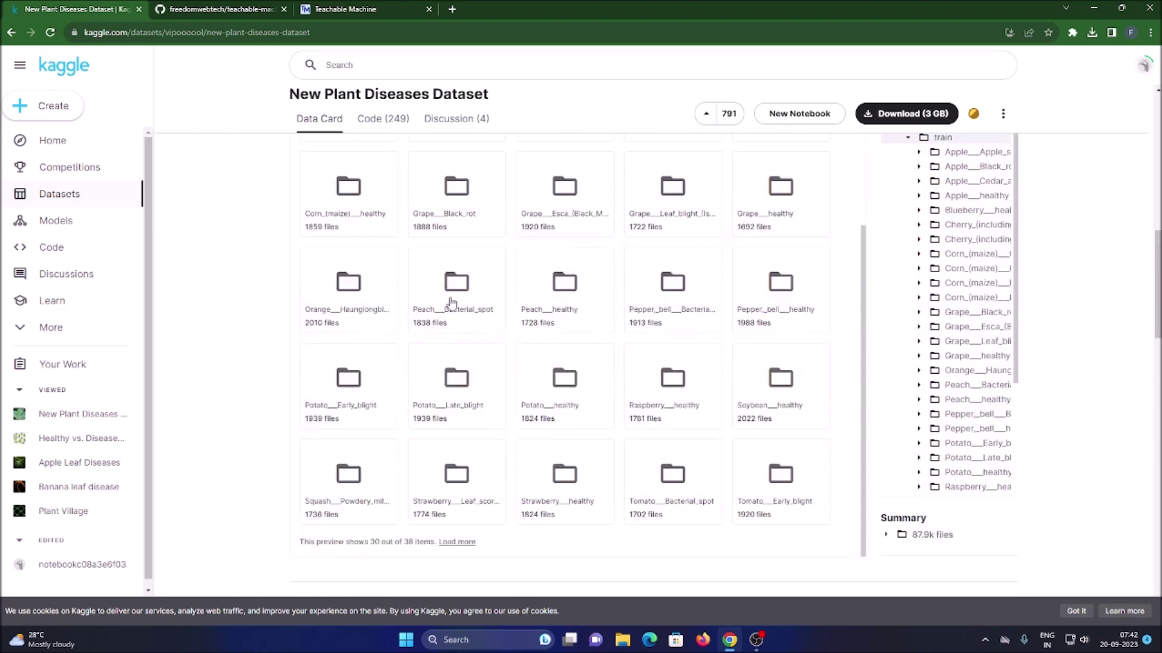
scroll(451, 303, "up", 4)
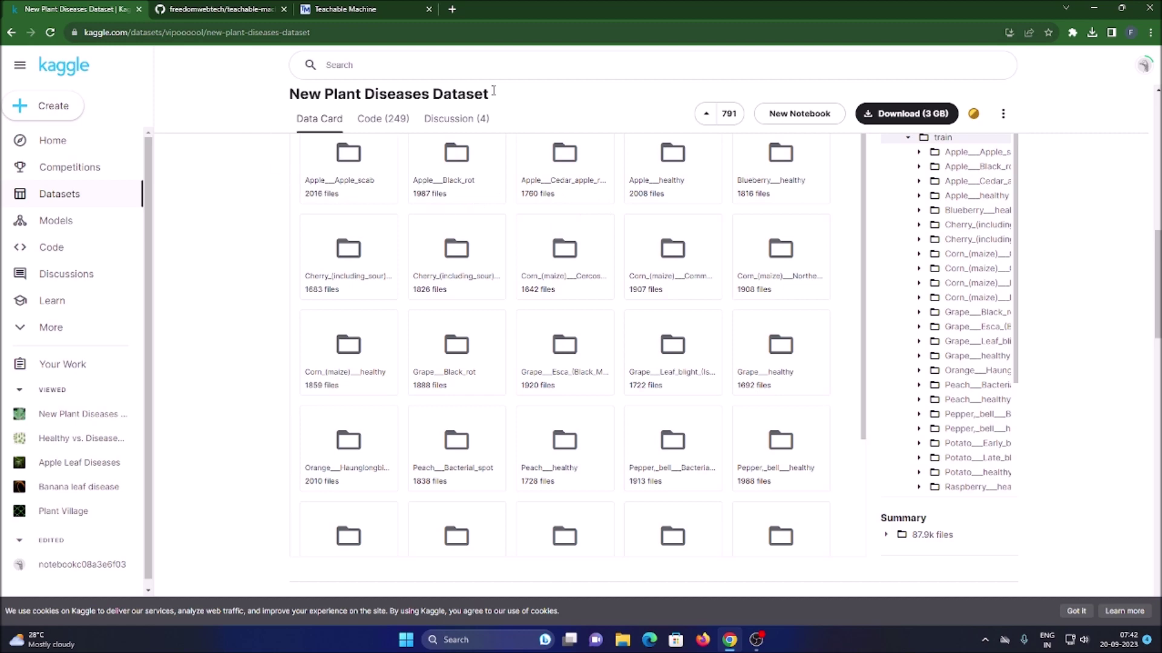
- Open File Explorer and go to the inner New Plant Diseases Dataset(Augmented) folder within archive in Downloads
left_click(1093, 11)
key("super+e")
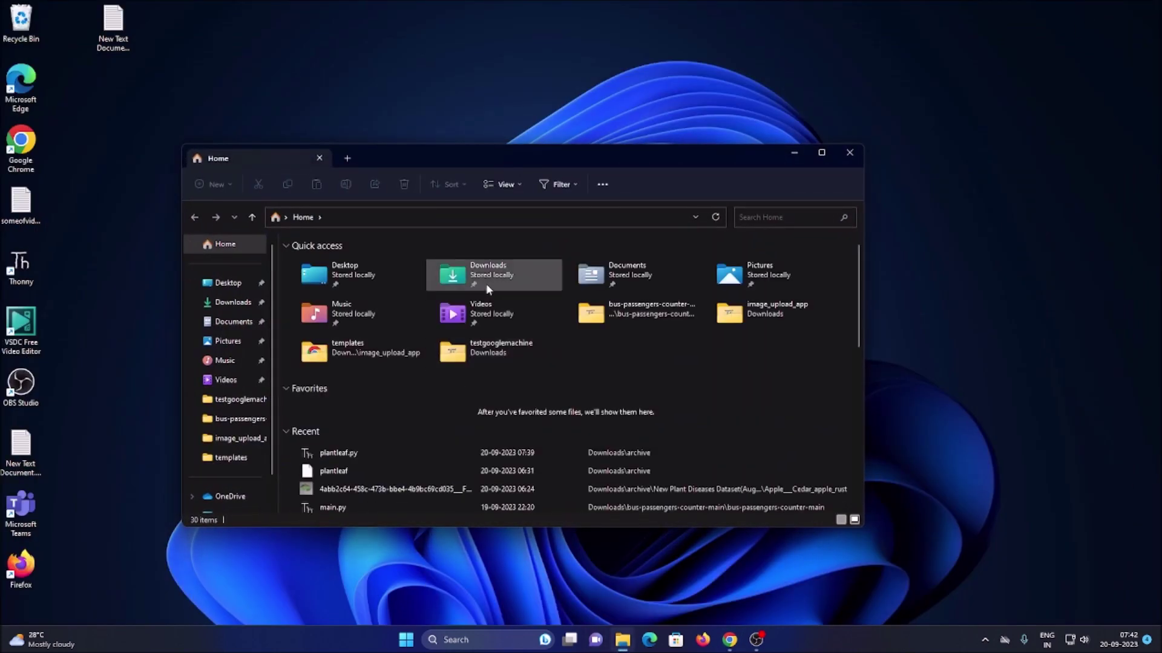
double_click(484, 281)
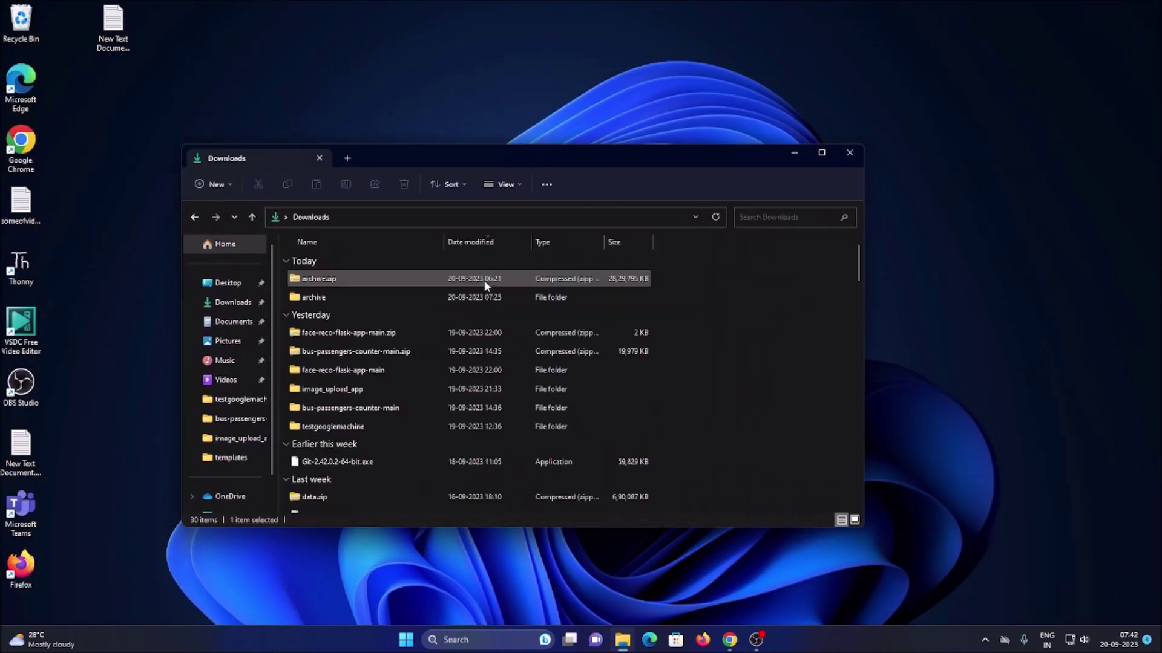
double_click(313, 298)
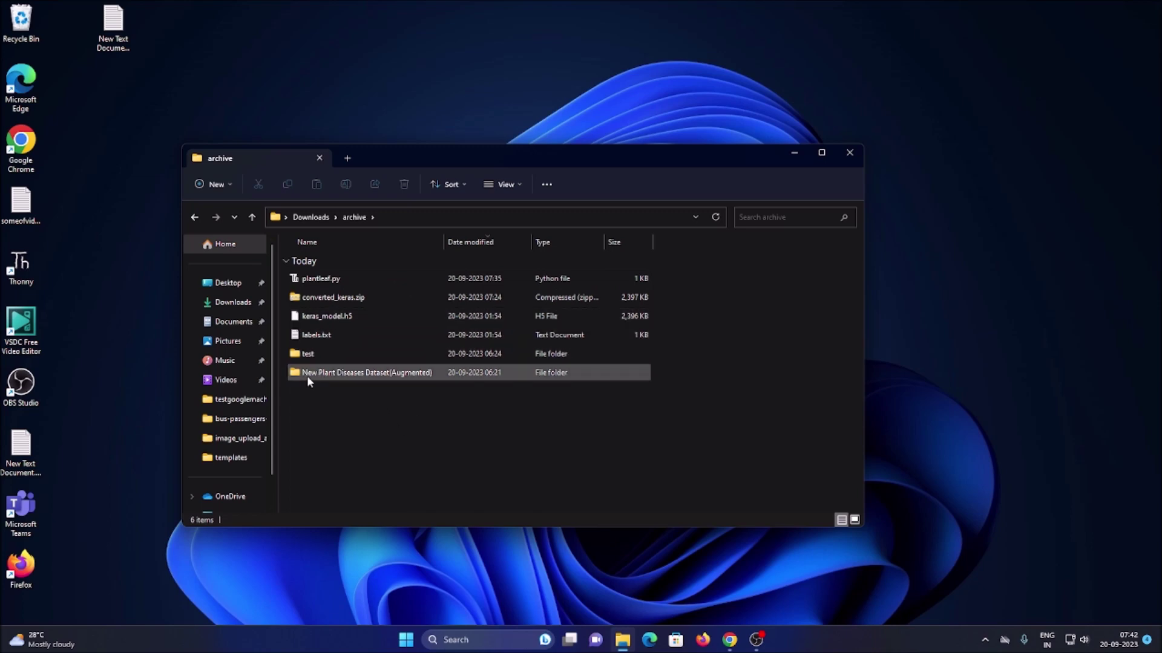
double_click(386, 376)
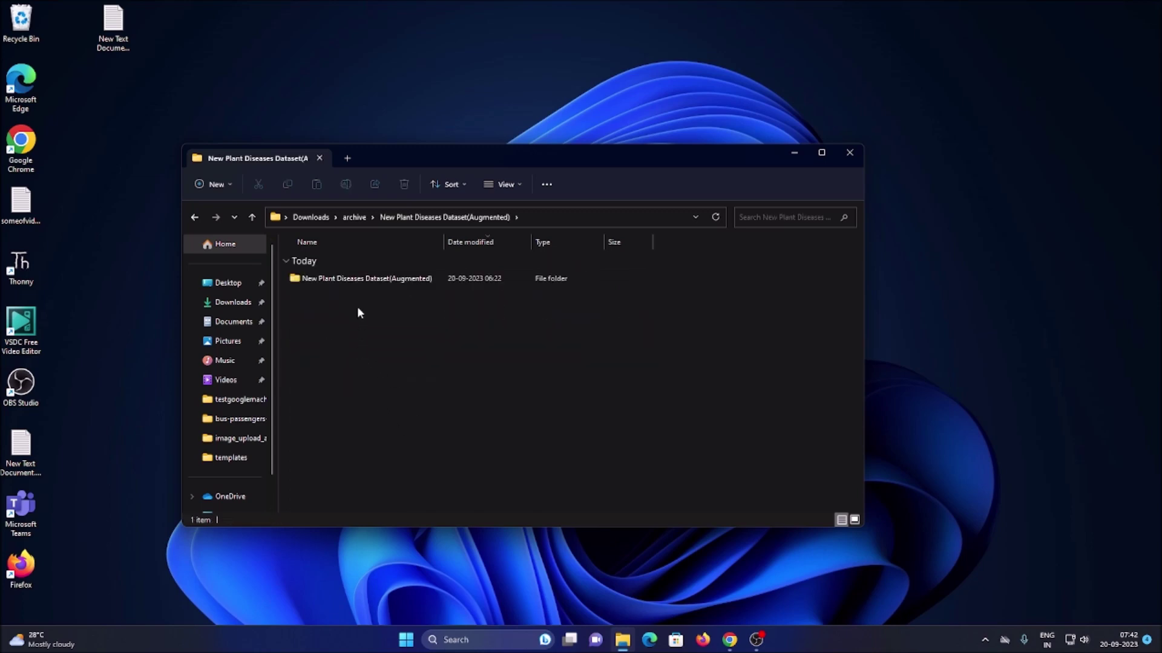
double_click(357, 278)
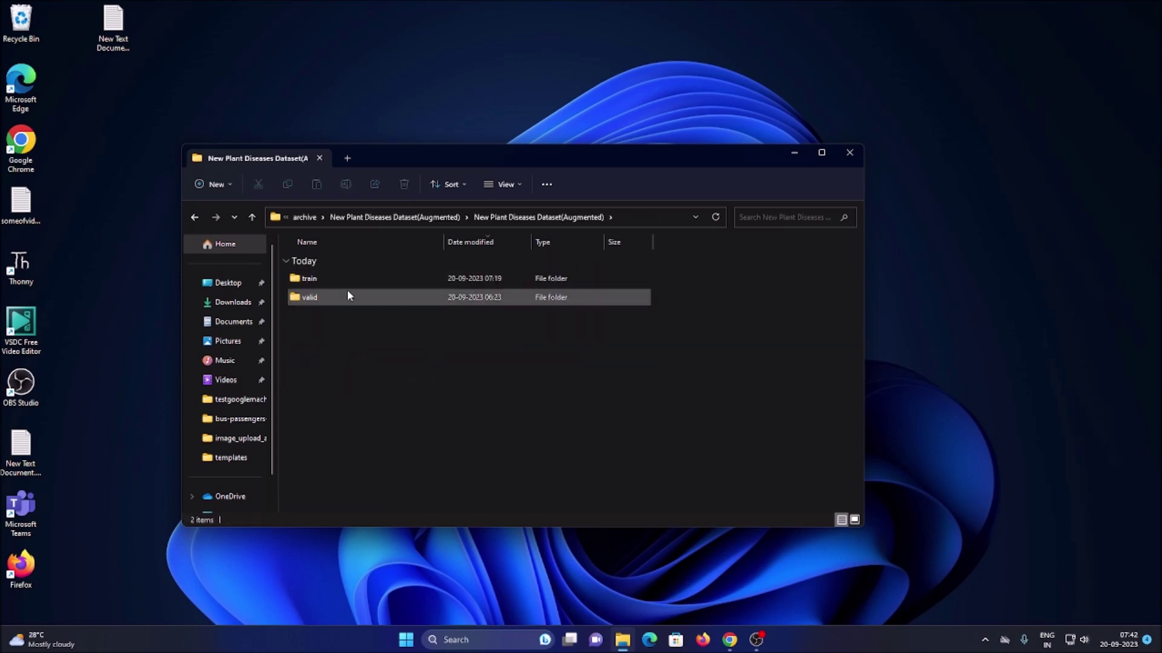
- Review the plant class subfolders in train and in valid, leaving File Explorer in the valid folder and minimized
double_click(317, 278)
scroll(337, 299, "down", 8)
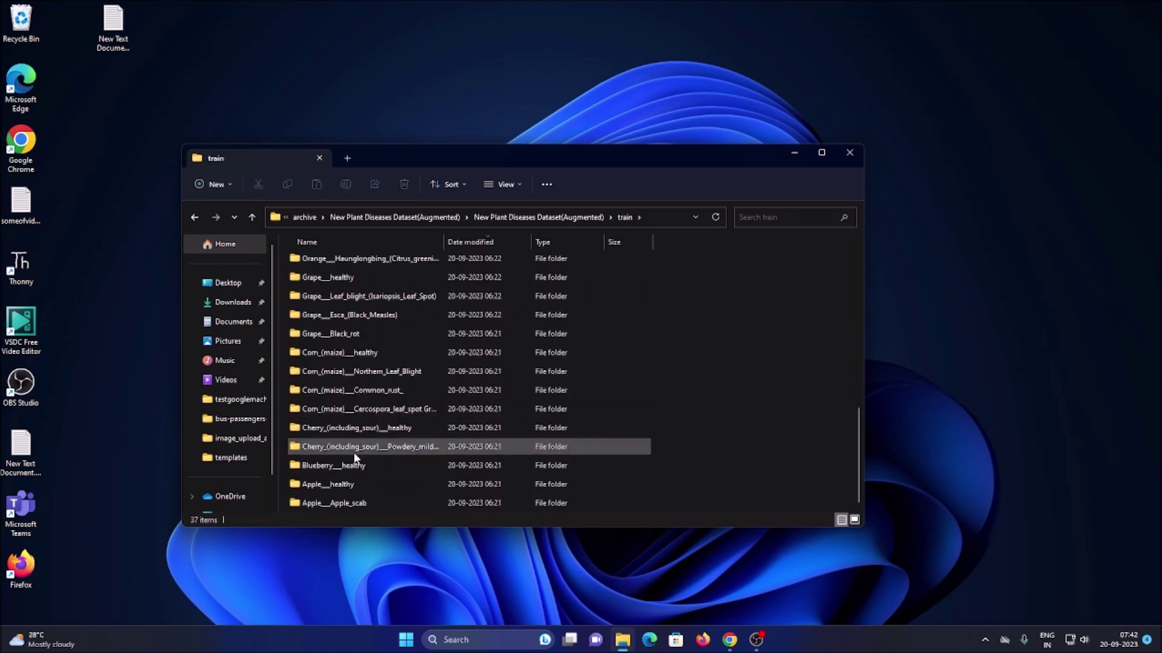
left_click(252, 218)
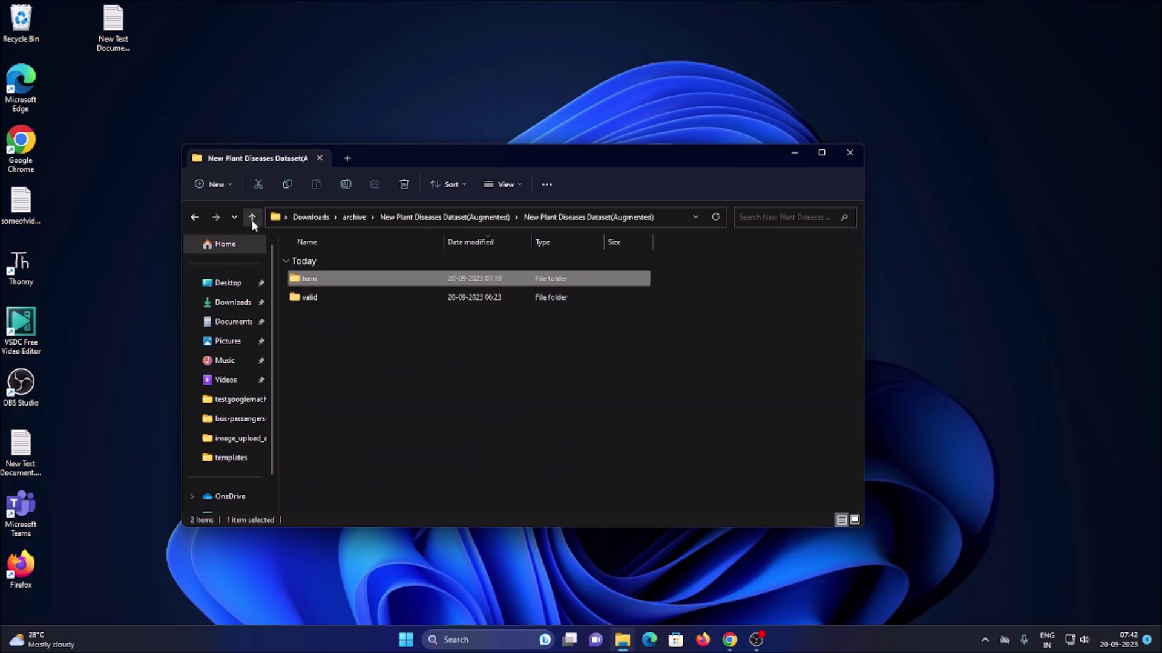
double_click(298, 296)
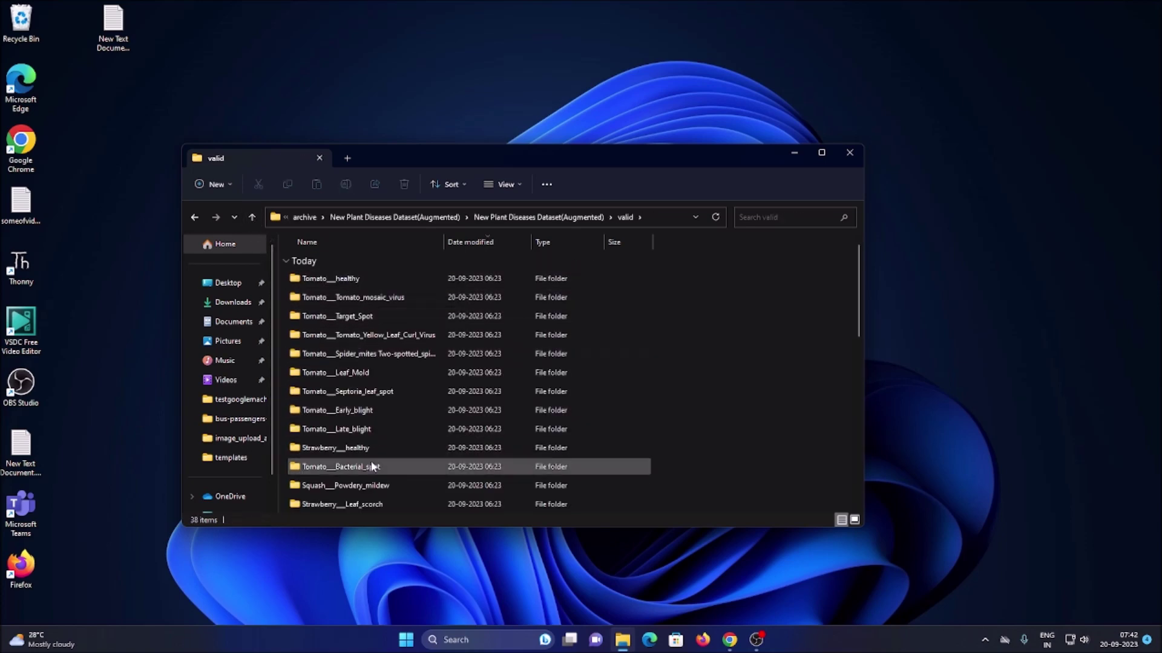
scroll(360, 363, "down", 4)
scroll(359, 357, "down", 4)
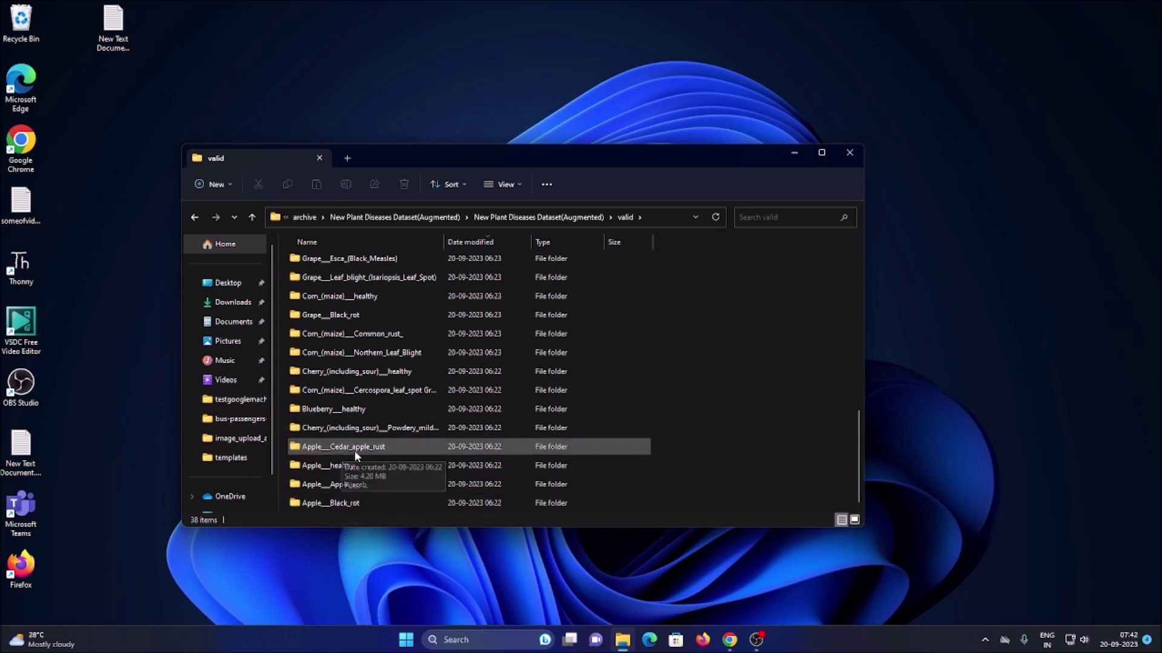
scroll(415, 449, "up", 10)
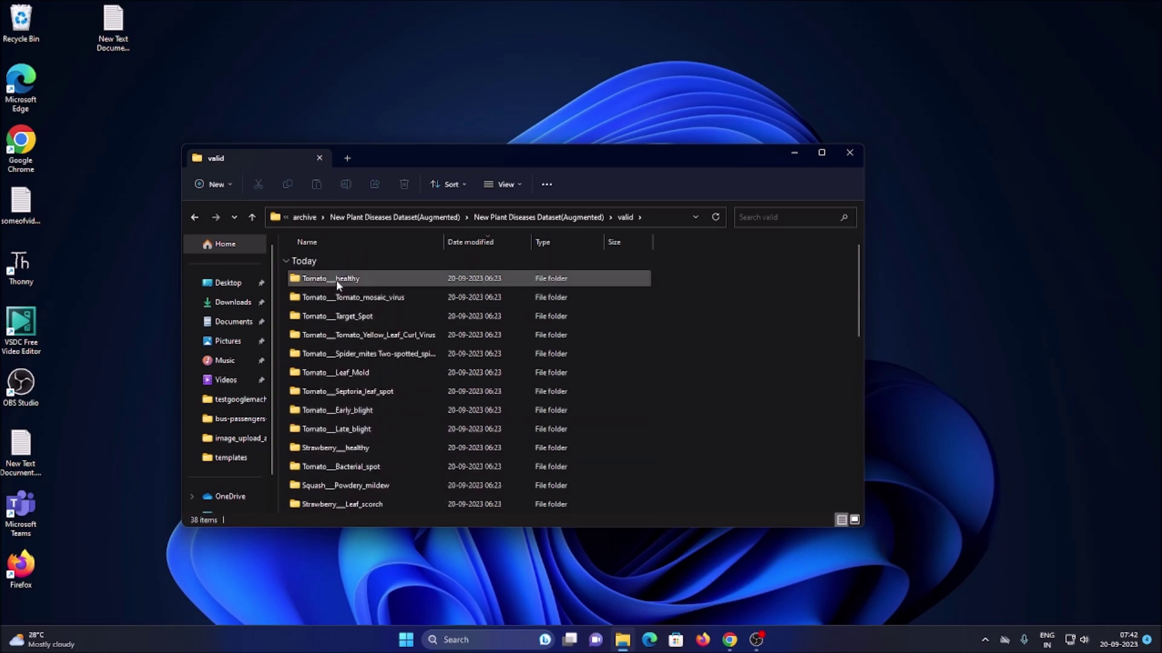
mouse_move(379, 304)
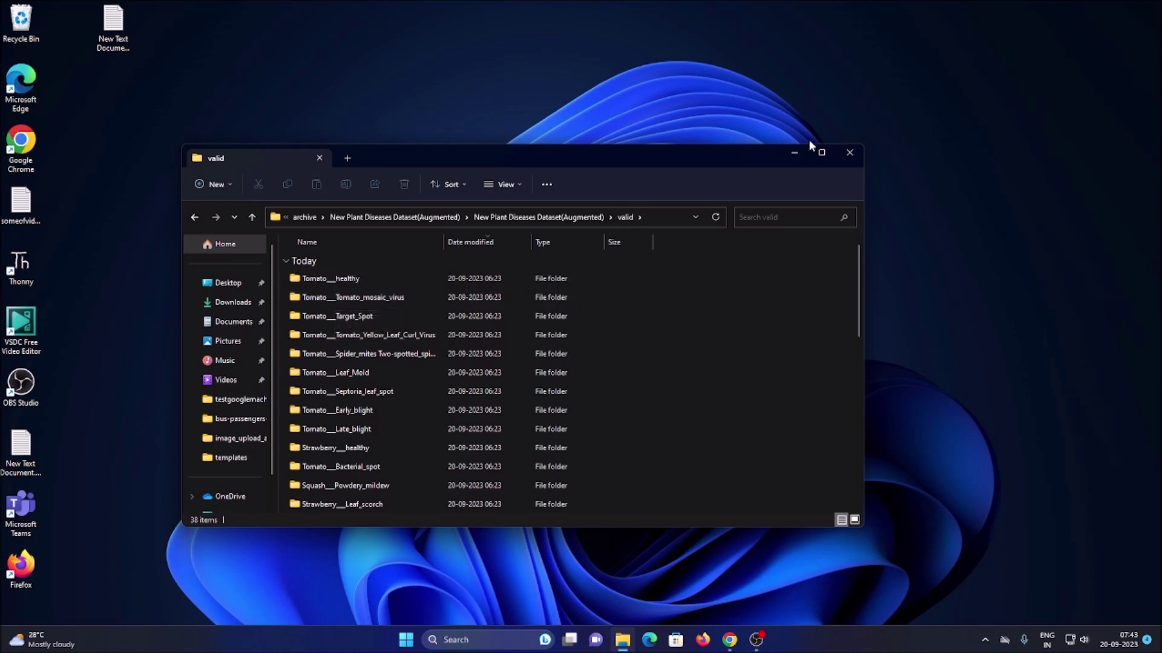
left_click(797, 155)
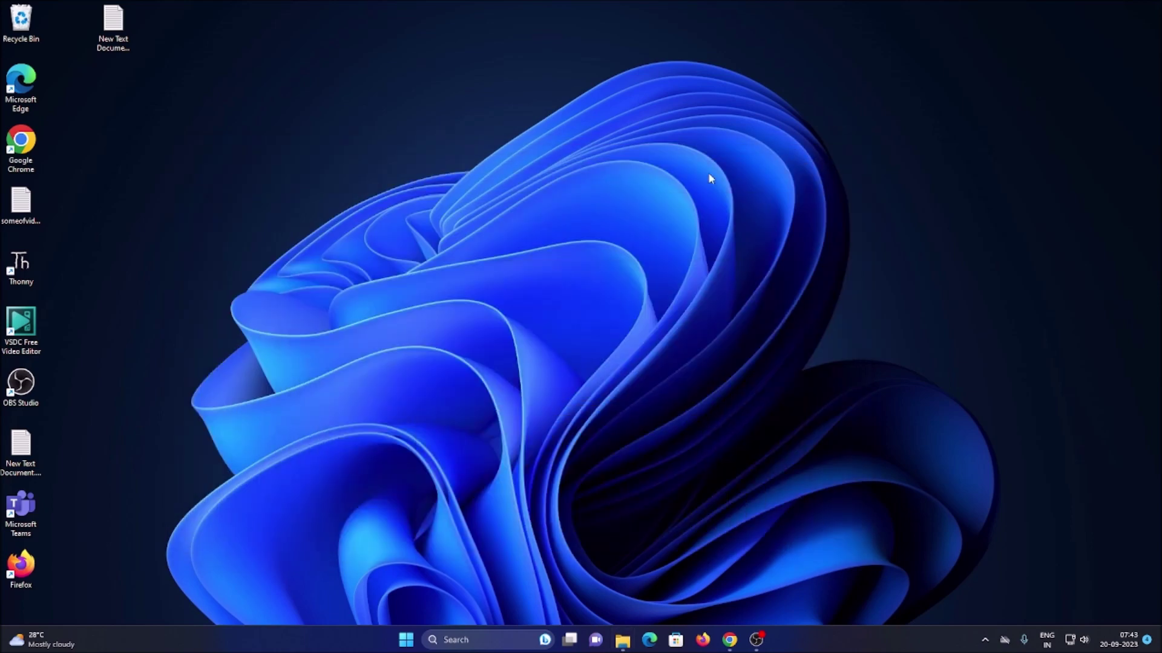
- Switch to Teachable Machine in Chrome and create a new image project with the Standard image model
left_click(730, 639)
left_click(339, 9)
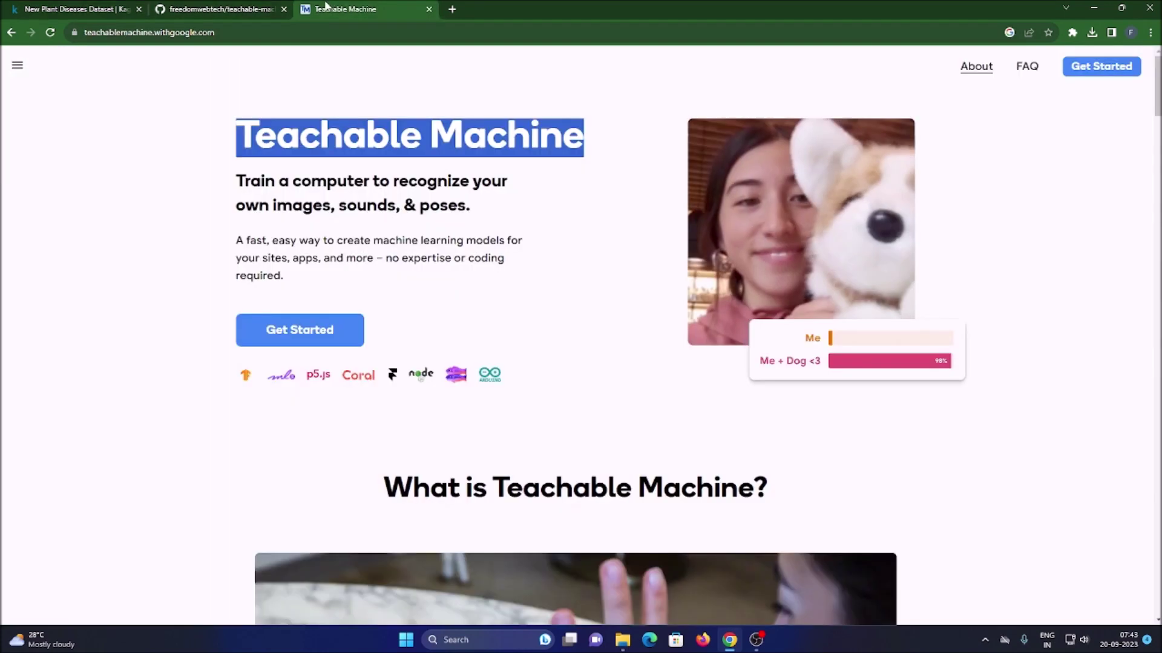
left_click(121, 197)
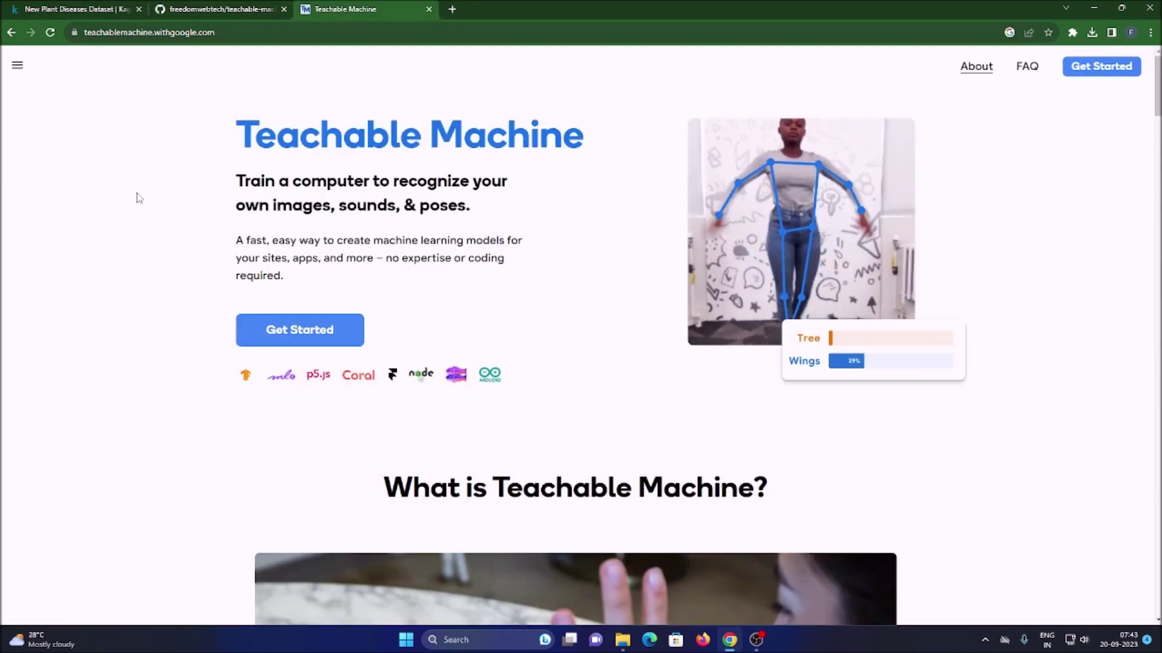
left_click(268, 325)
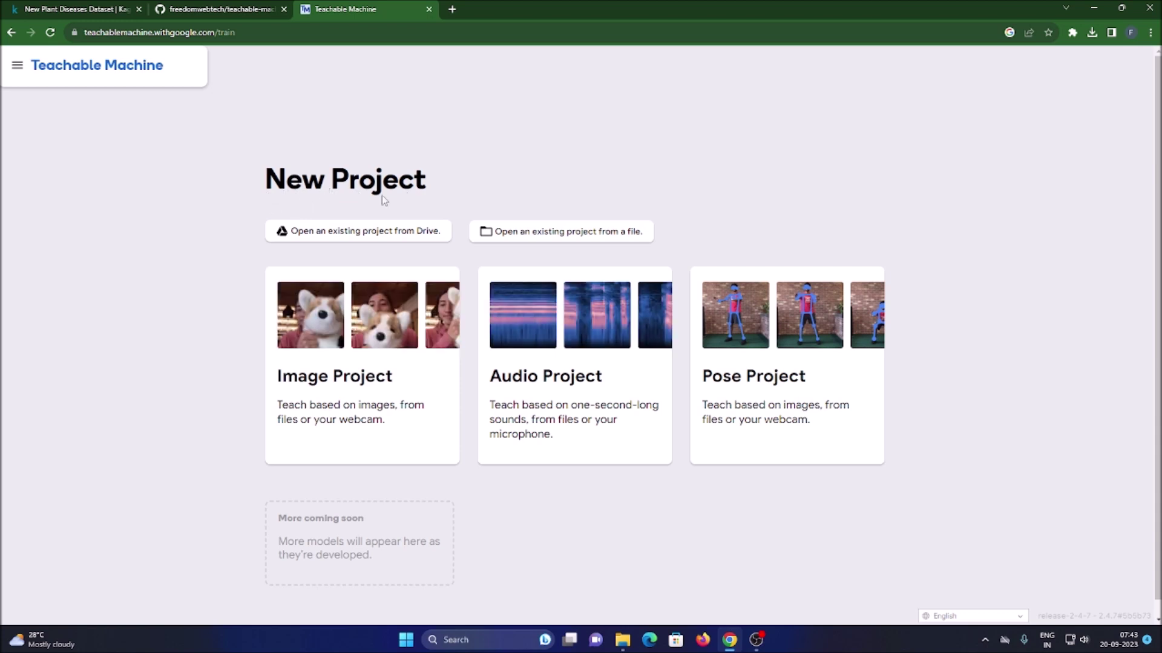
left_click(352, 379)
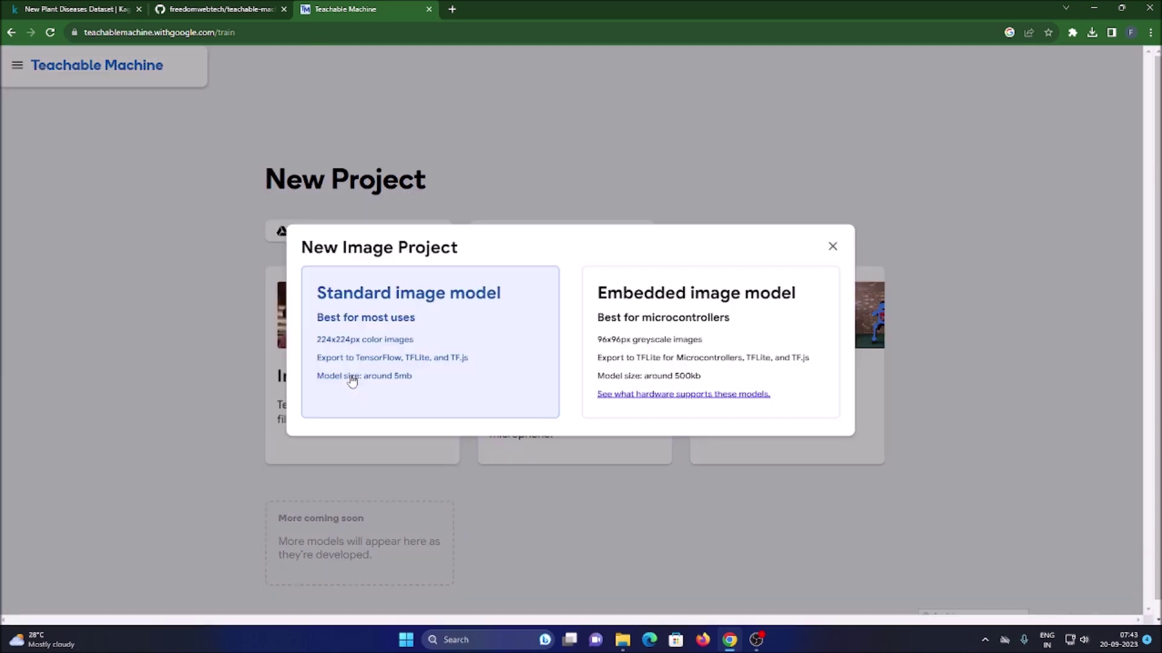
left_click(396, 300)
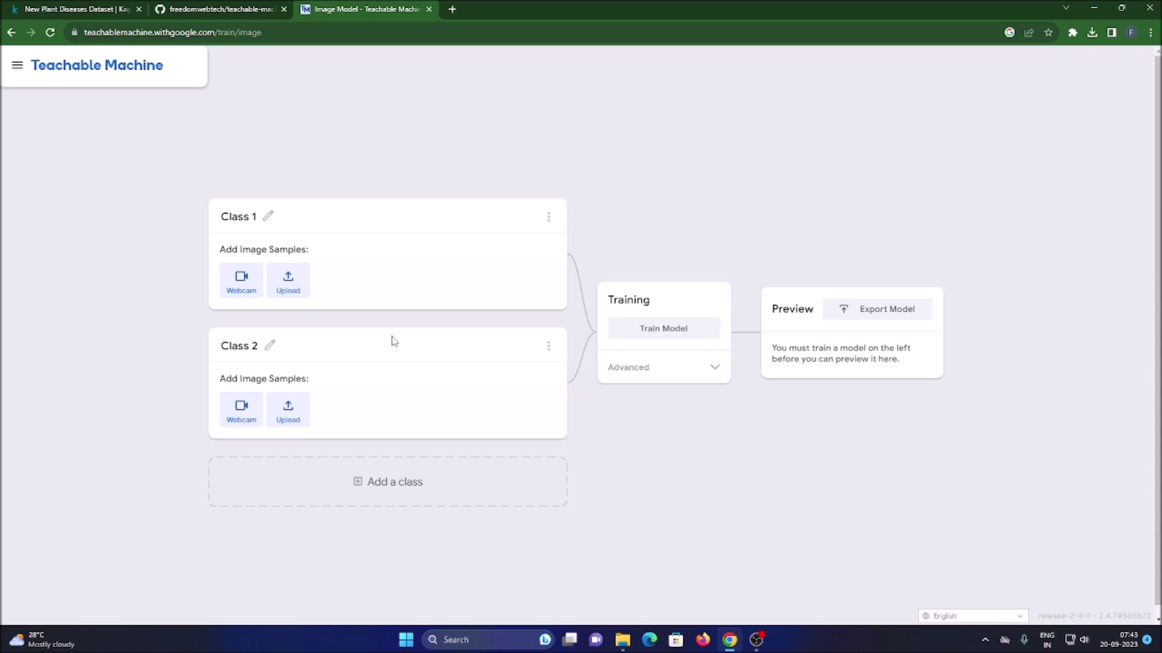
- Upload the Tomato___healthy folder from the dataset's valid folder as image samples for Class 1
left_click(283, 282)
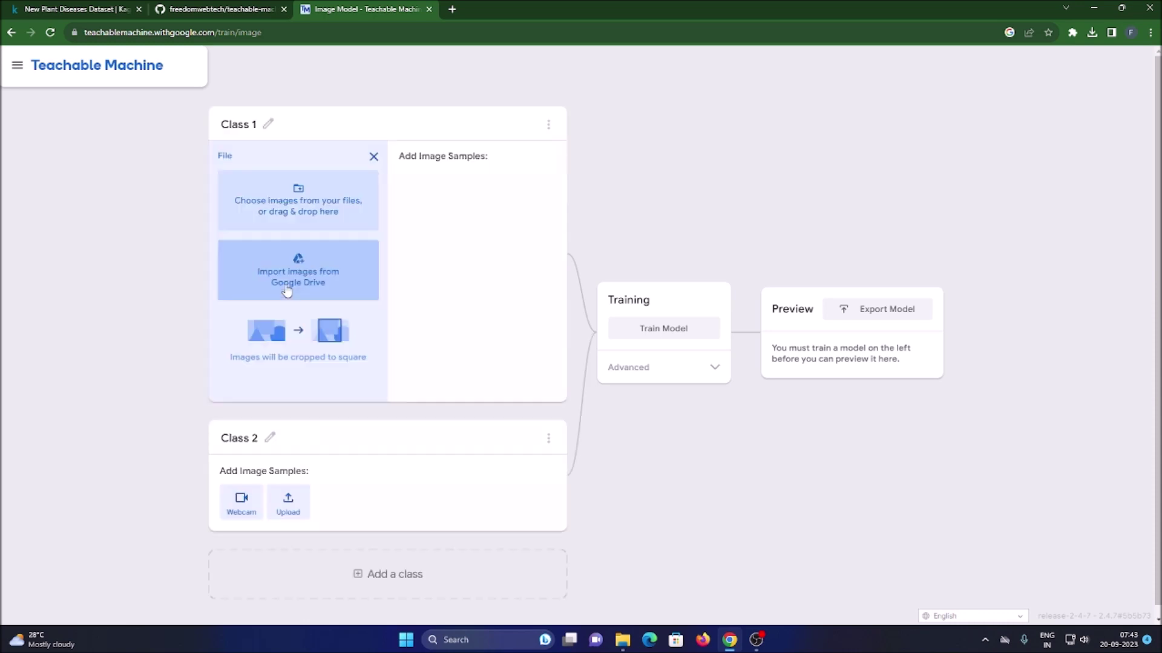
left_click(623, 640)
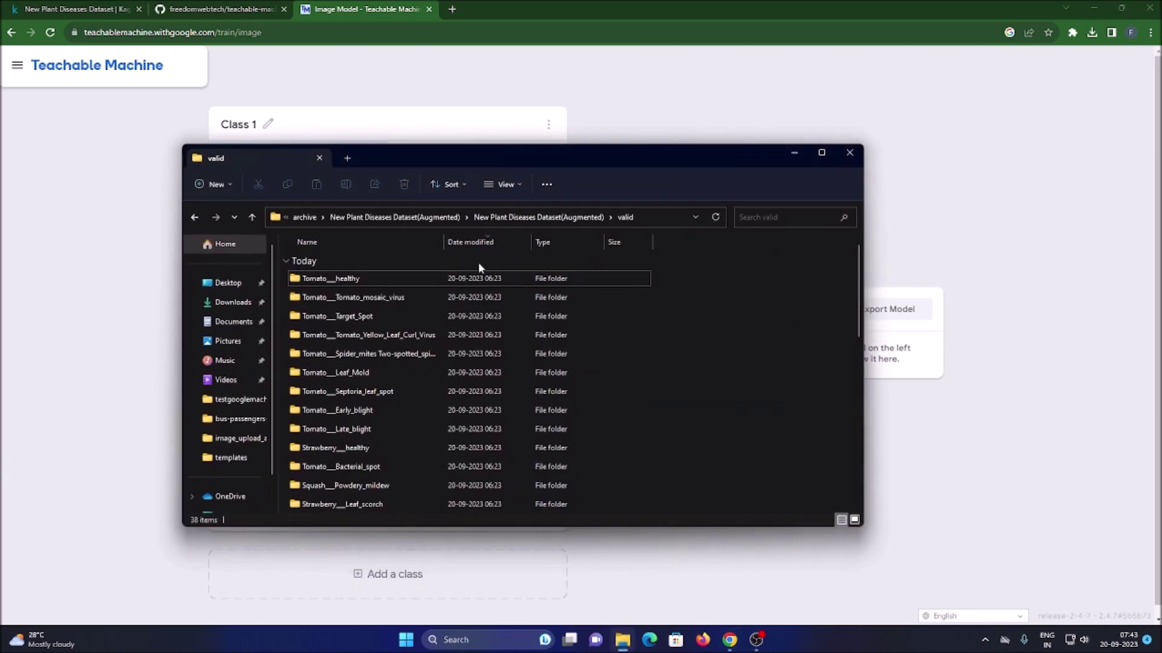
left_click_drag(526, 161, 838, 199)
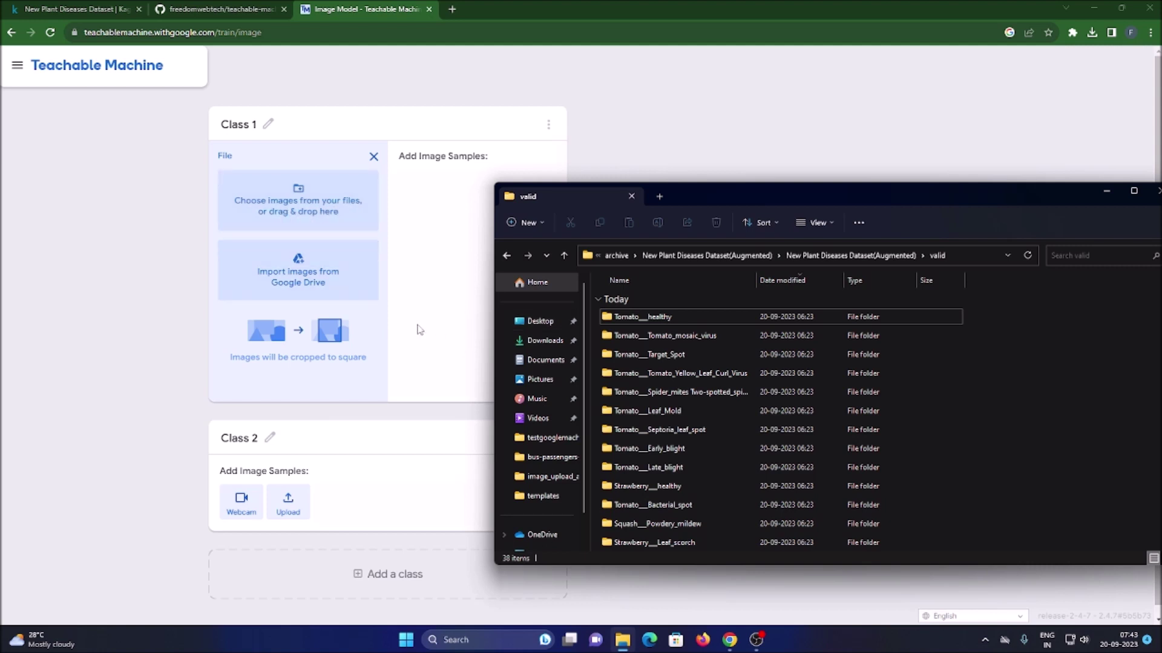
left_click_drag(647, 317, 280, 192)
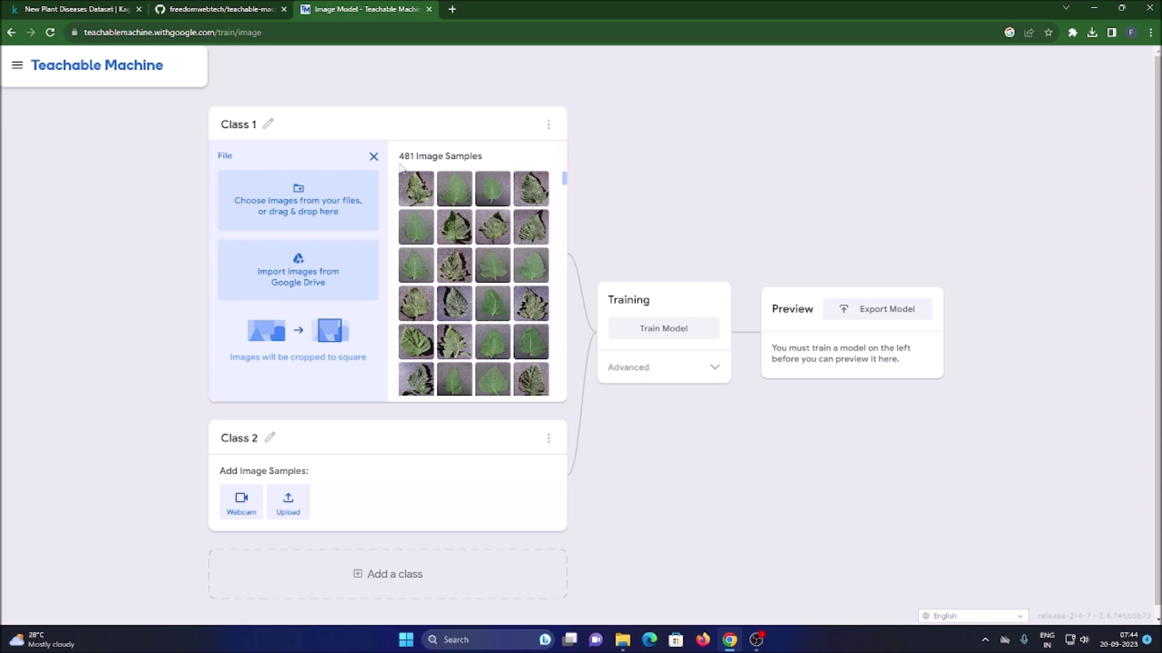
- Rename Class 1 as Tomato___healthy, using the name copied from the dataset folder
left_click(246, 128)
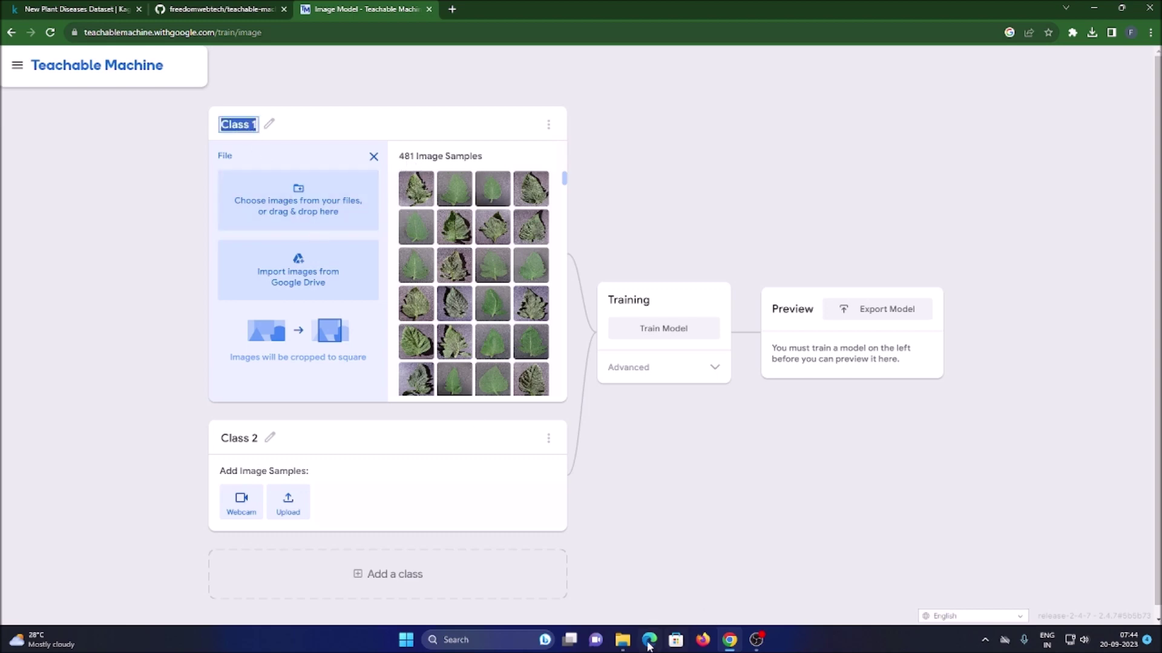
left_click(622, 640)
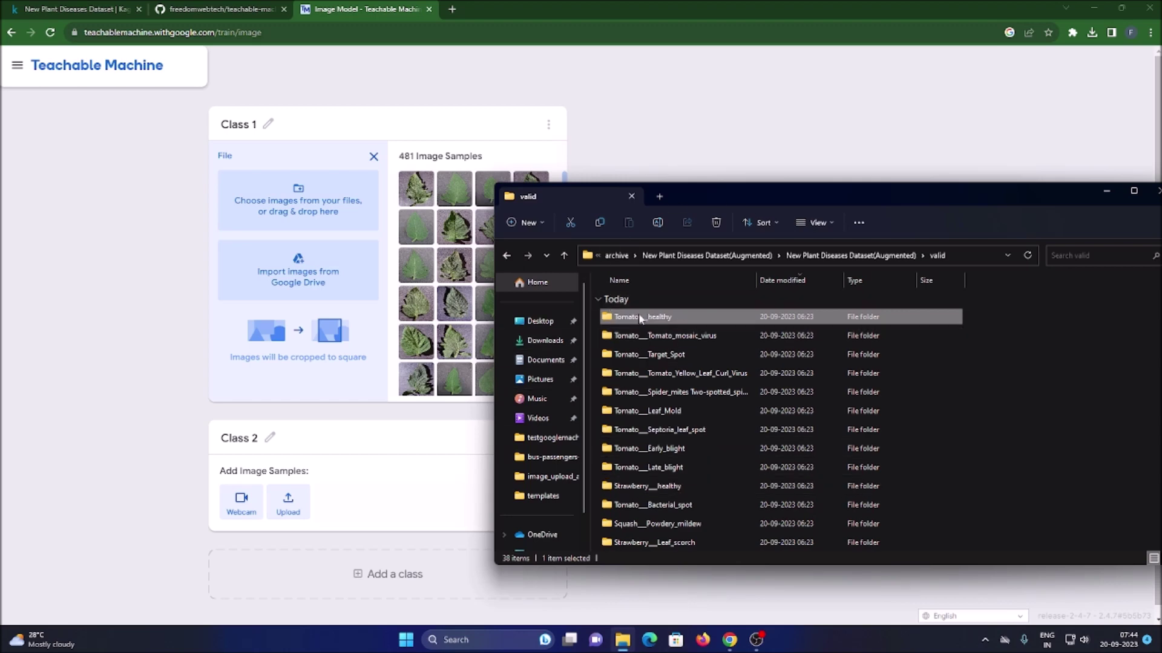
right_click(639, 315)
left_click(703, 328)
right_click(684, 330)
left_click(692, 354)
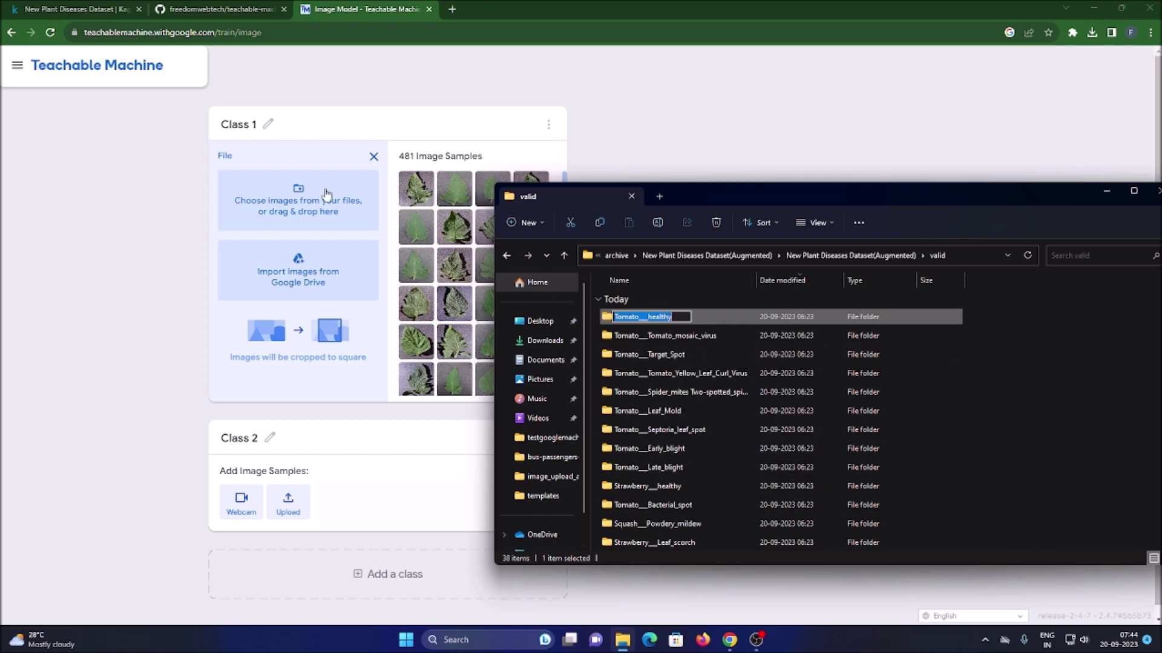
left_click(240, 123)
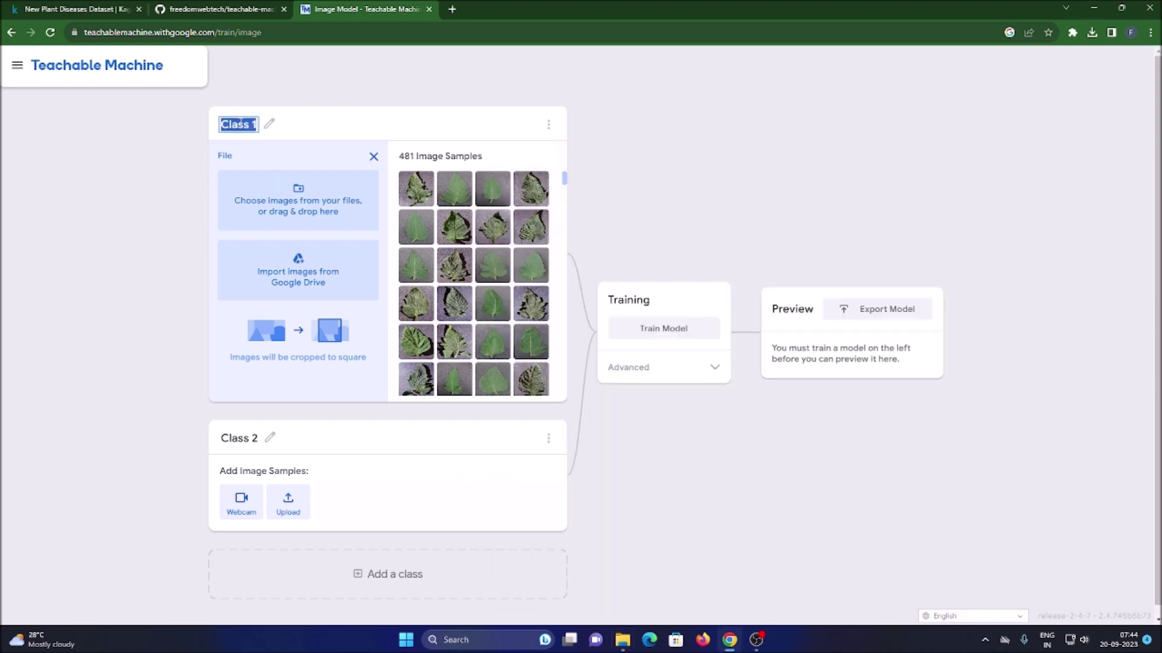
key("ctrl+v")
key("Return")
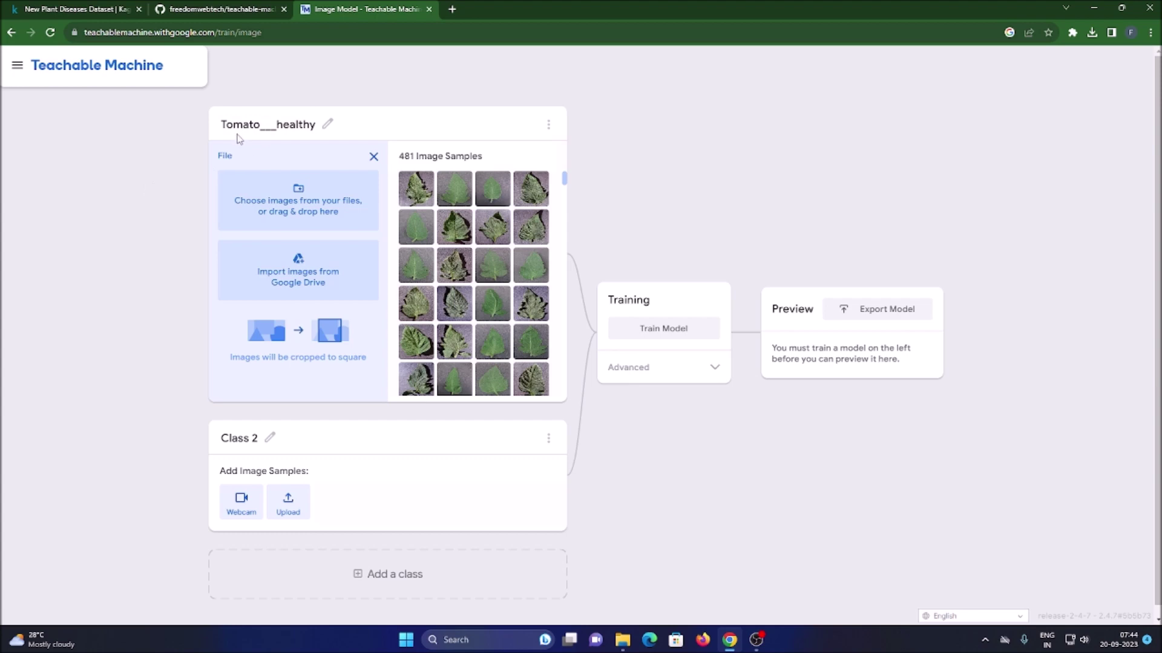
- Upload the Tomato___Tomato_mosaic_virus folder as image samples for Class 2 and bring the valid folder window back up
left_click(291, 506)
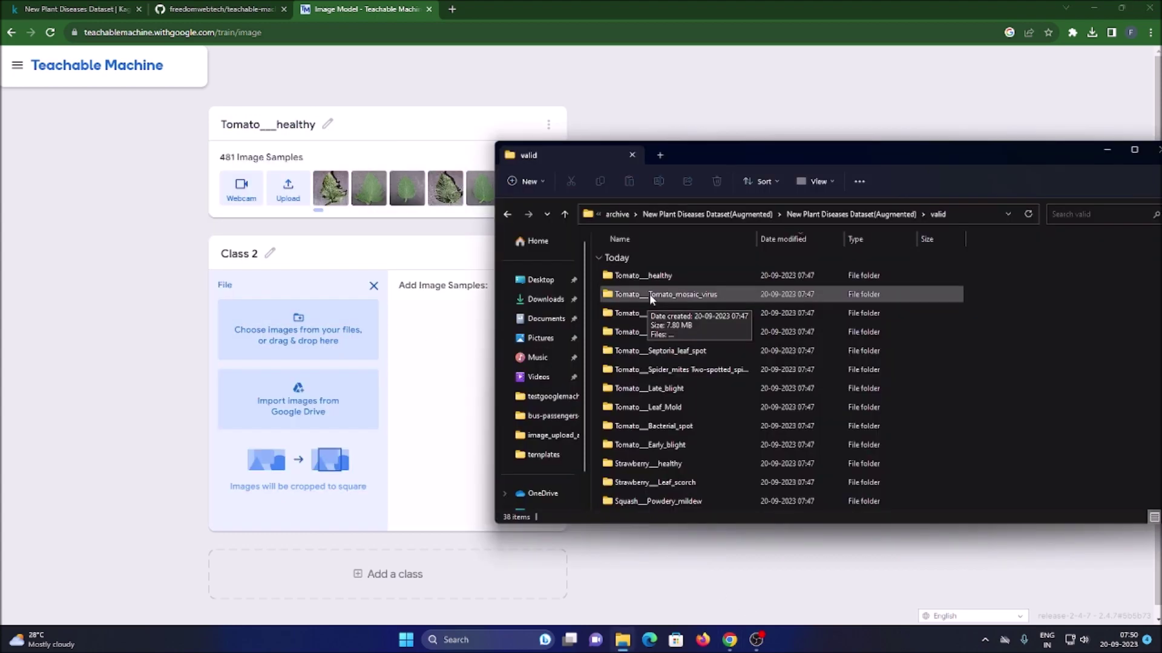
left_click_drag(648, 294, 281, 311)
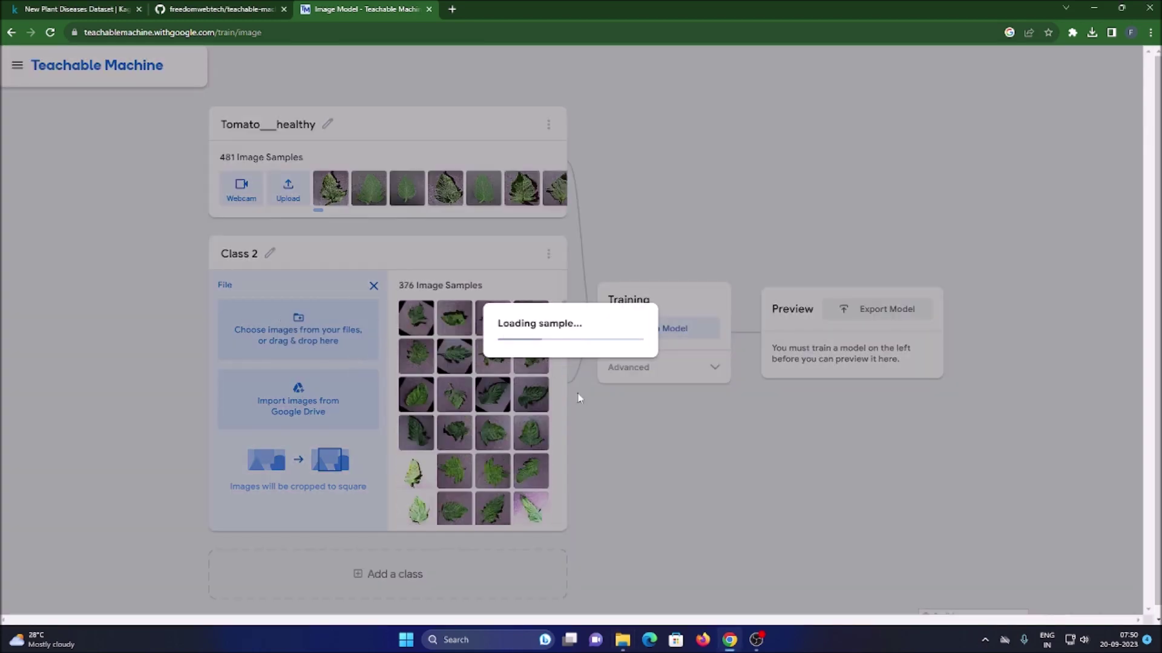
left_click(629, 640)
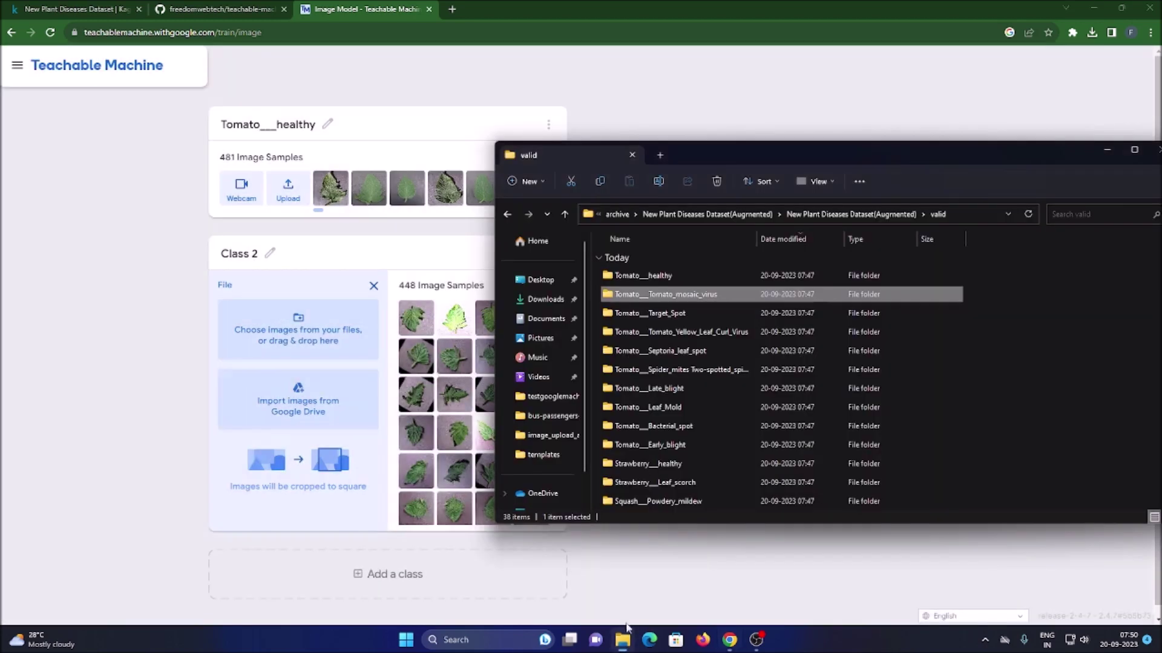
- Rename Class 2 as Tomato___Tomato_mosaic_virus, using the name copied from the dataset folder
right_click(658, 295)
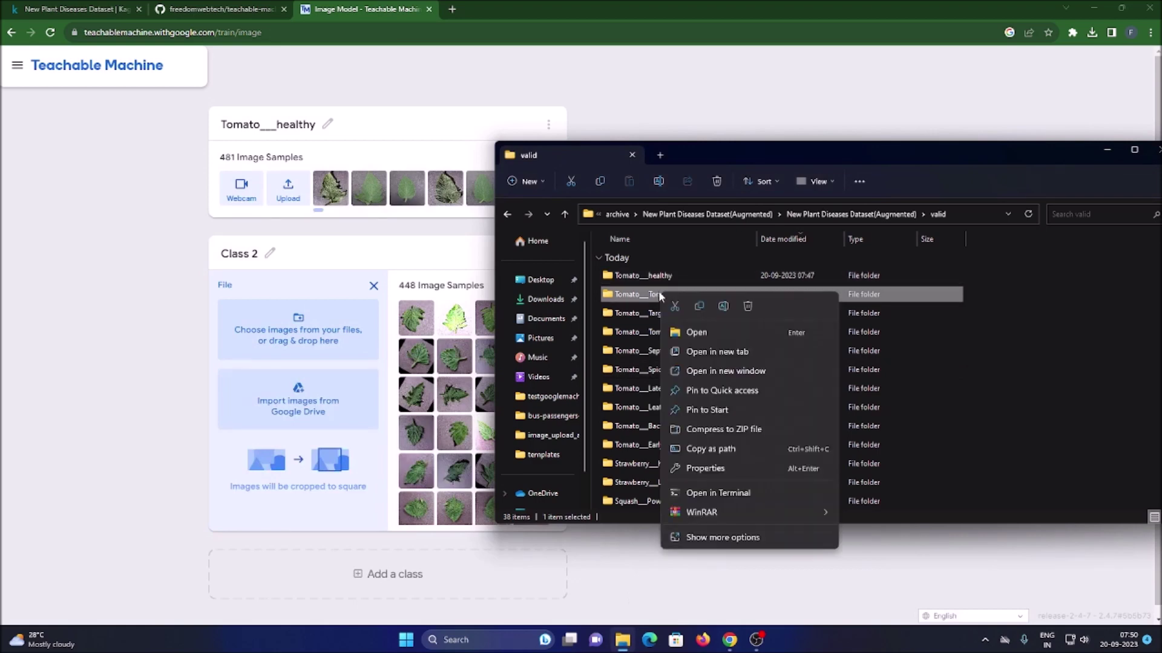
left_click(724, 306)
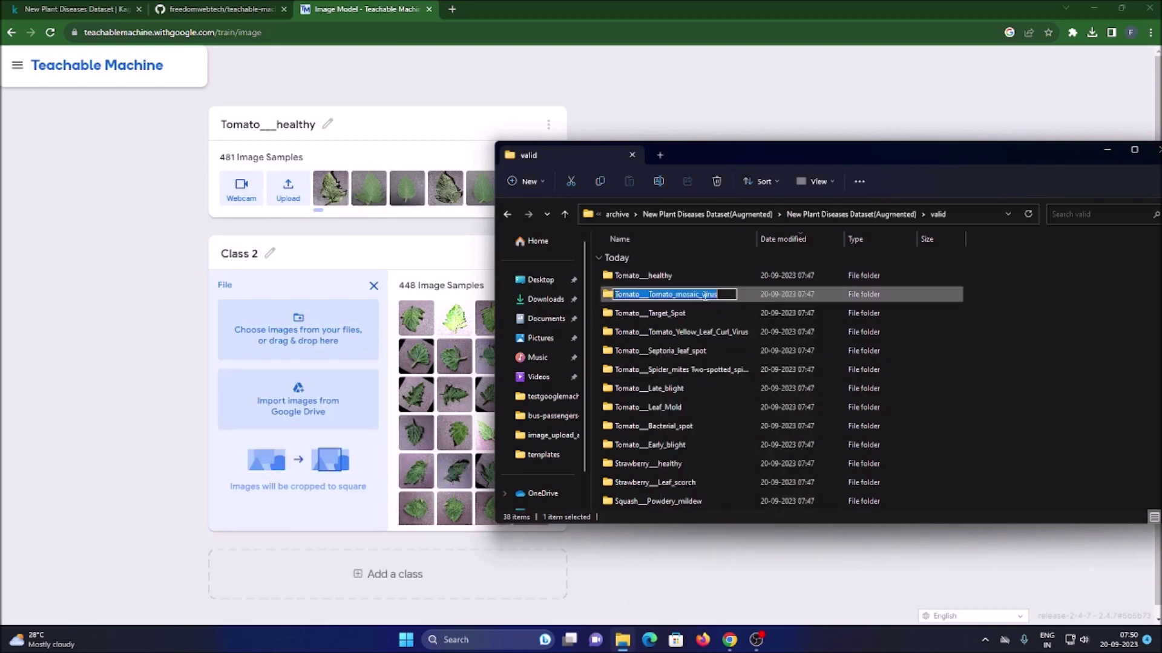
right_click(706, 297)
left_click(731, 330)
left_click(146, 288)
left_click(239, 254)
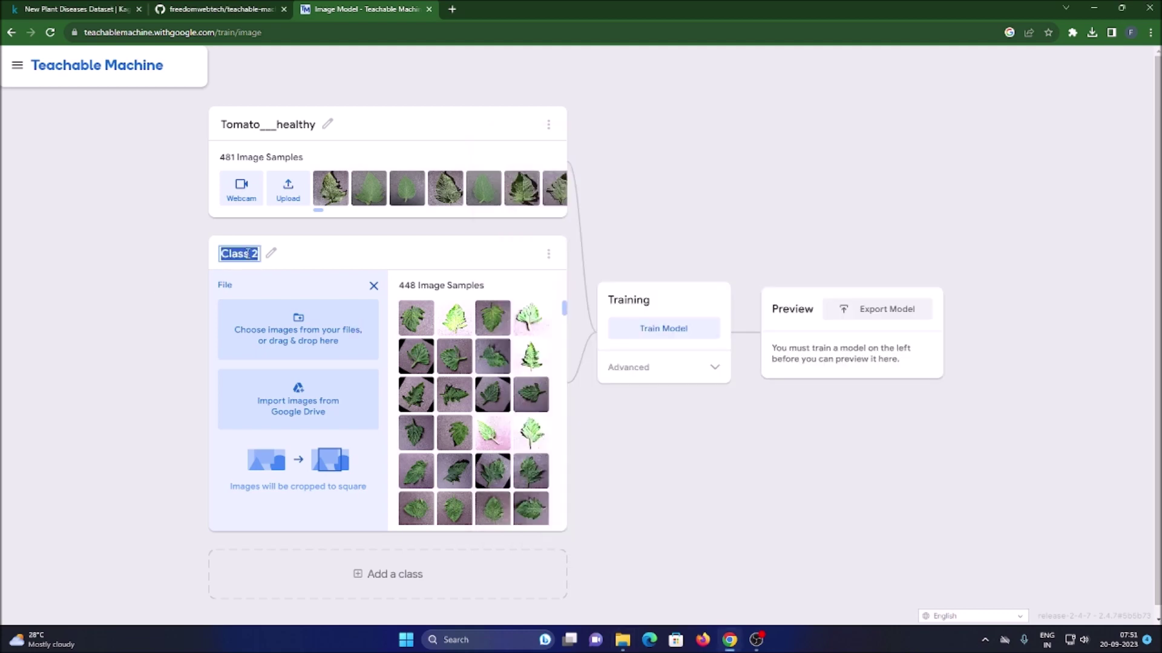
key("ctrl+v")
left_click(64, 292)
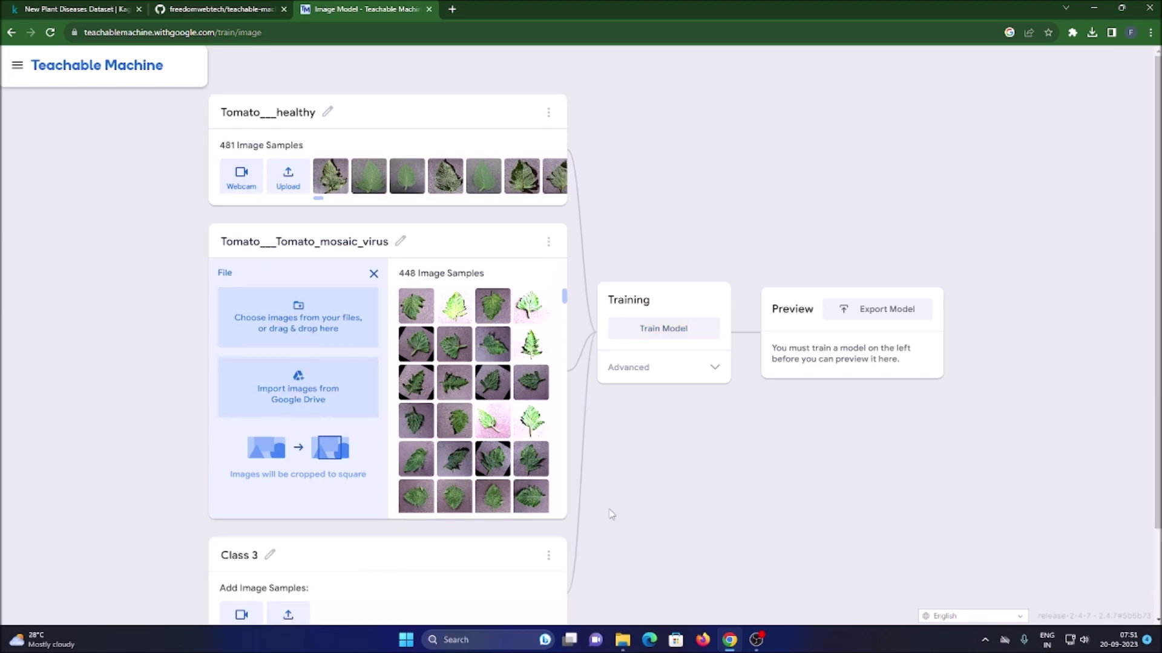
- Upload the Apple___healthy folder from the dataset's valid folder as image samples for Class 3
scroll(617, 512, "down", 2)
left_click(289, 516)
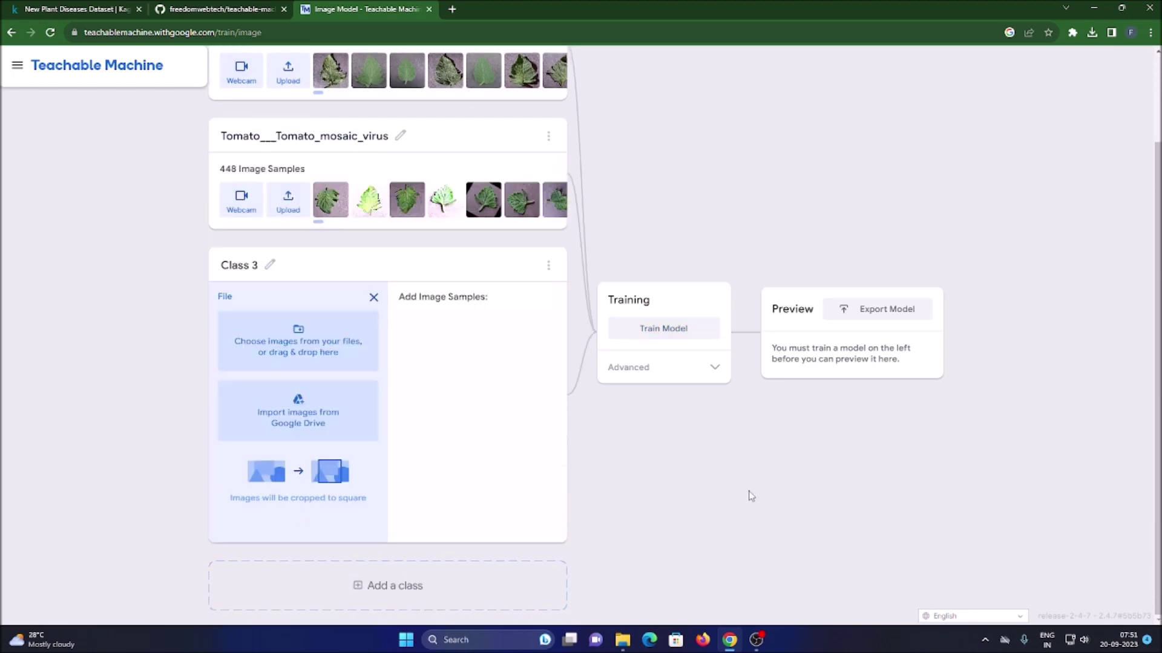
left_click(623, 639)
scroll(723, 388, "down", 10)
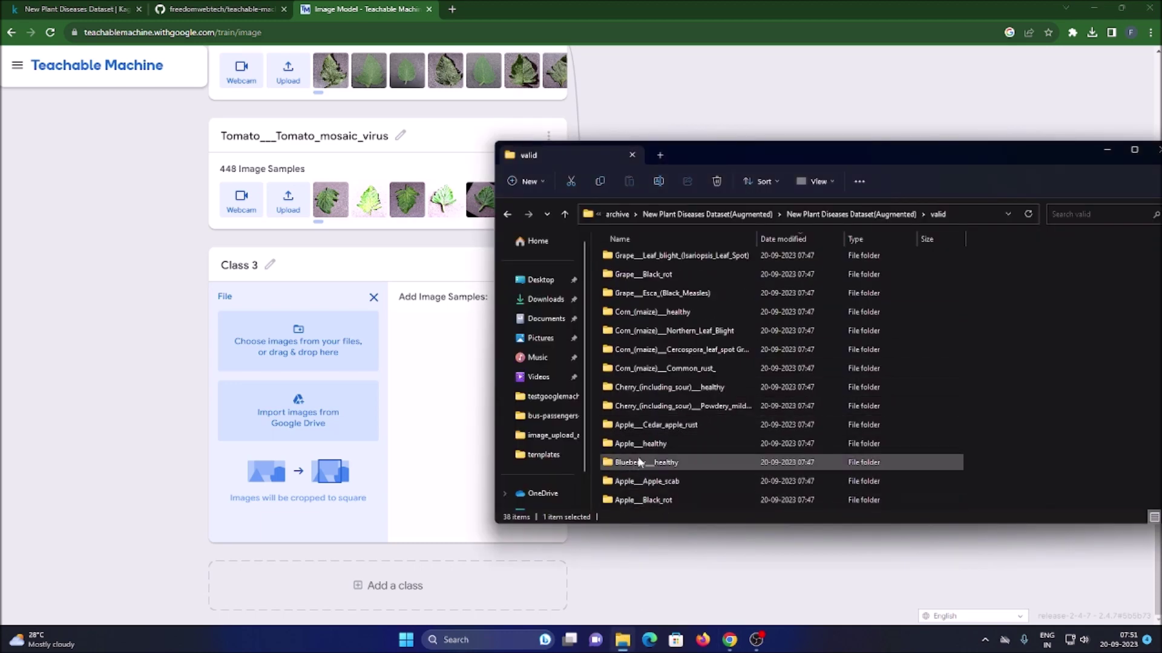
left_click_drag(640, 446, 312, 374)
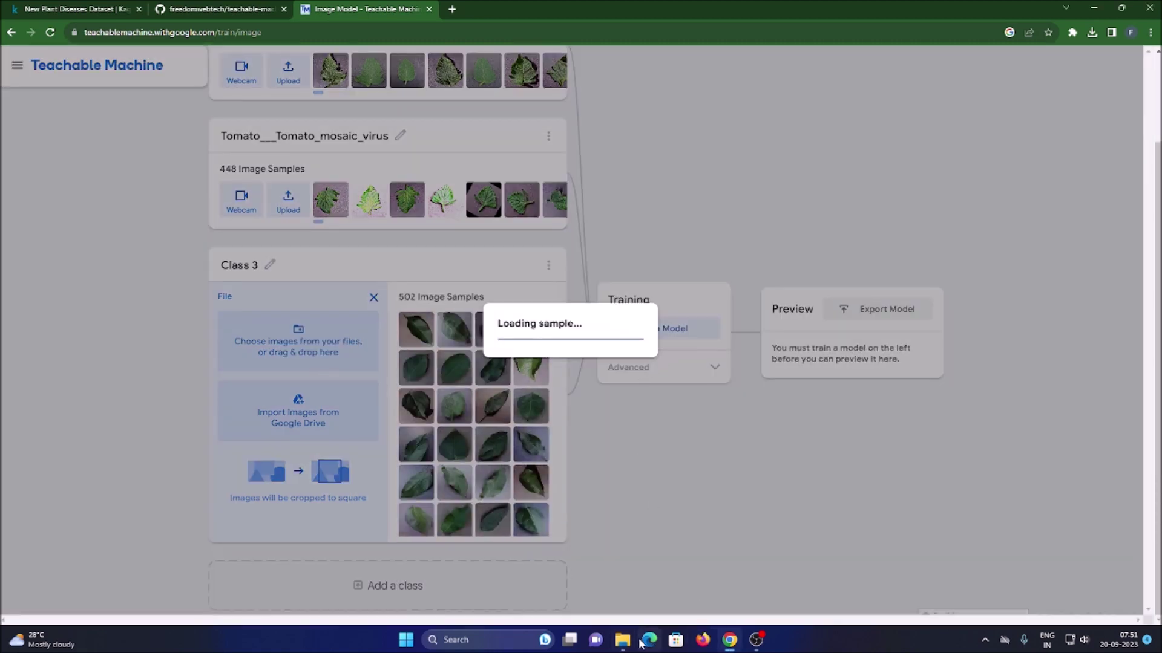
- Copy the Apple___healthy folder's name and rename Class 3 as Apple___healthyApple___healthy
mouse_move(622, 643)
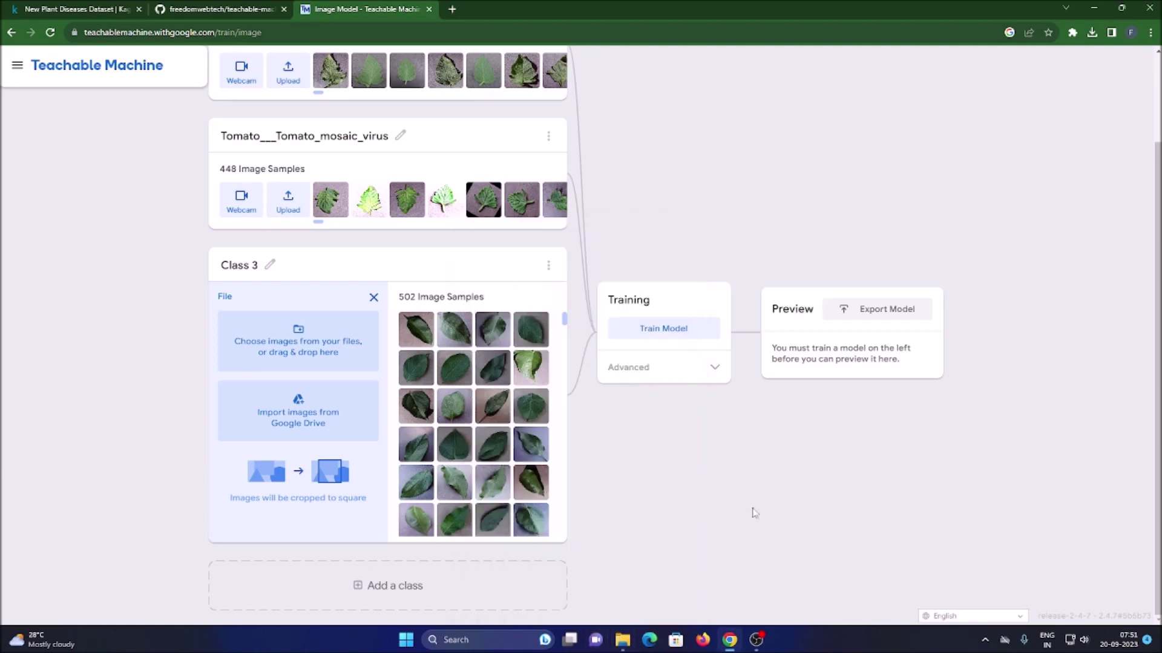
left_click(625, 639)
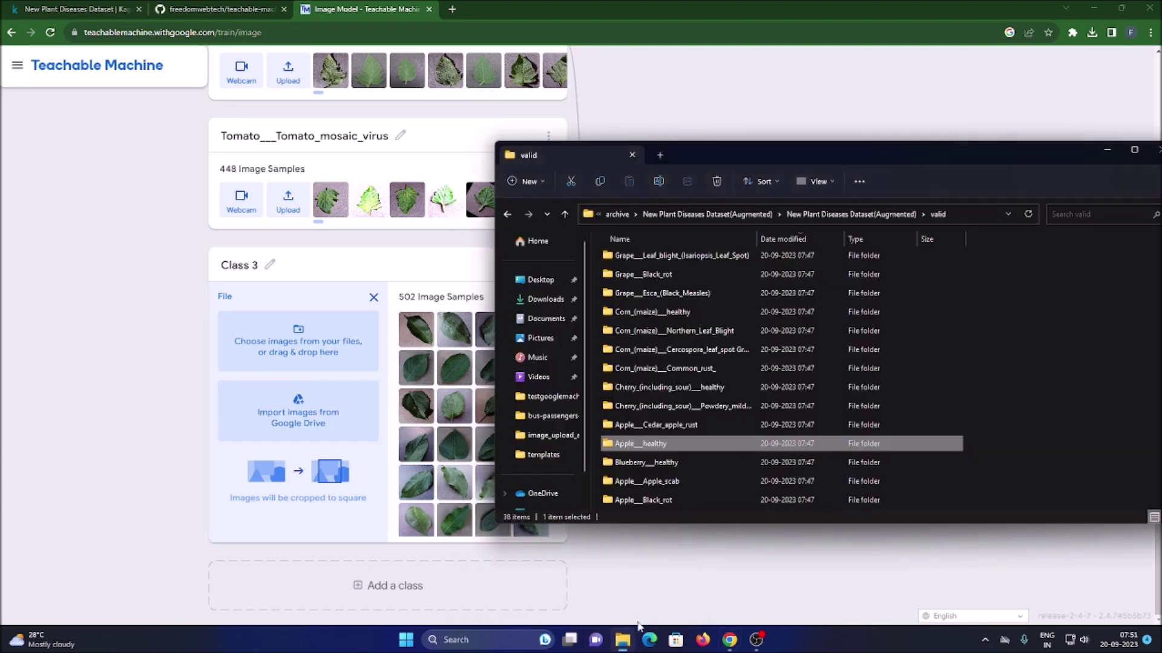
right_click(645, 447)
left_click(709, 456)
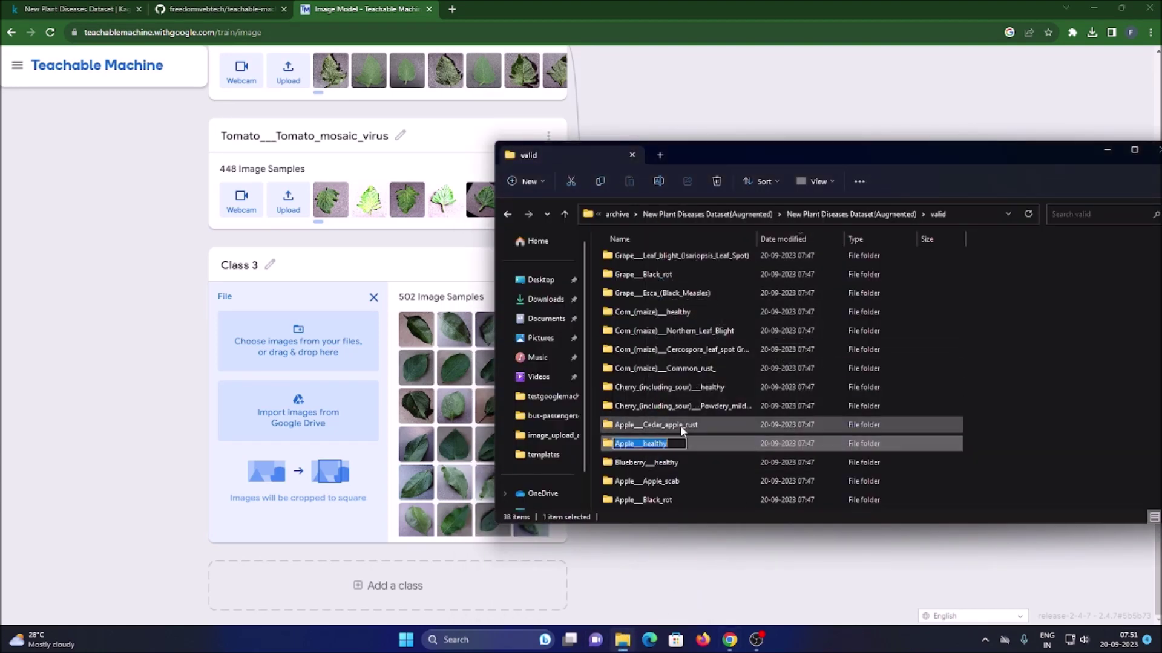
right_click(660, 444)
left_click(680, 476)
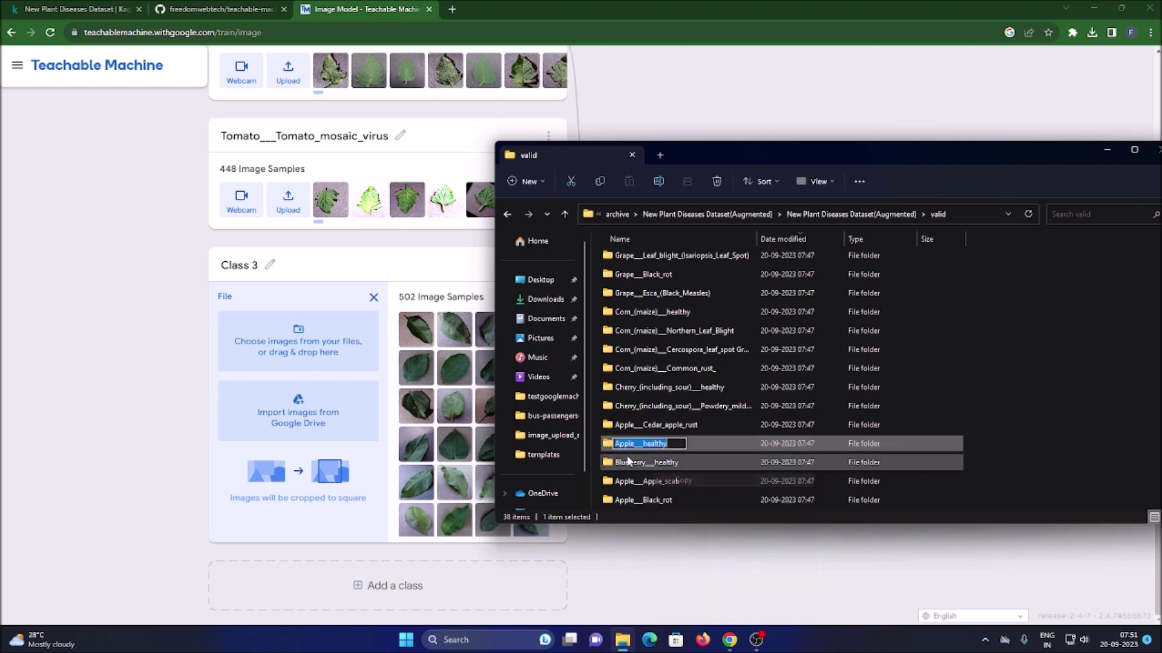
left_click(92, 285)
left_click(254, 266)
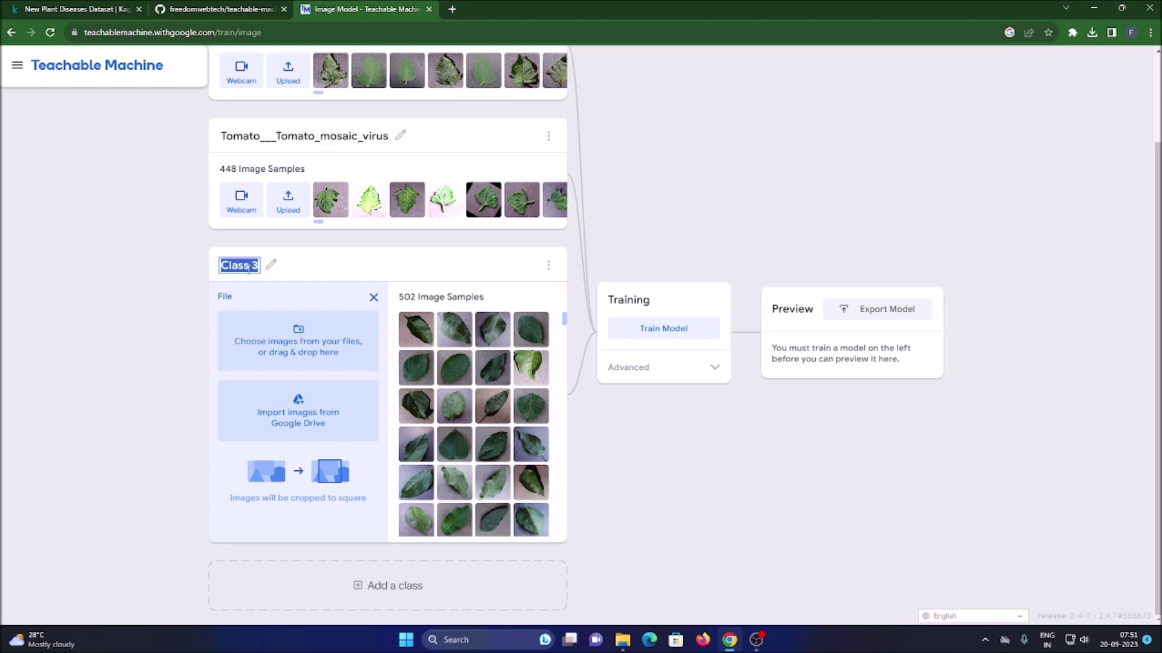
key("ctrl+v")
left_click(168, 298)
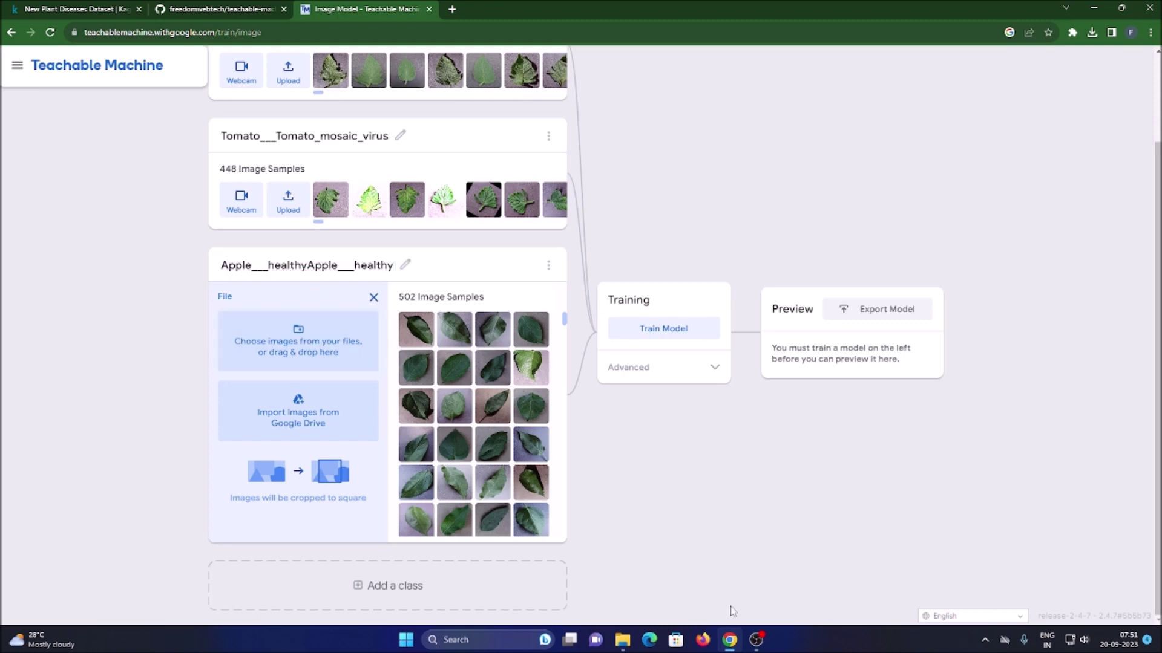
- Add a fourth class and upload the Apple___Cedar_apple_rust folder as its image samples
left_click(623, 639)
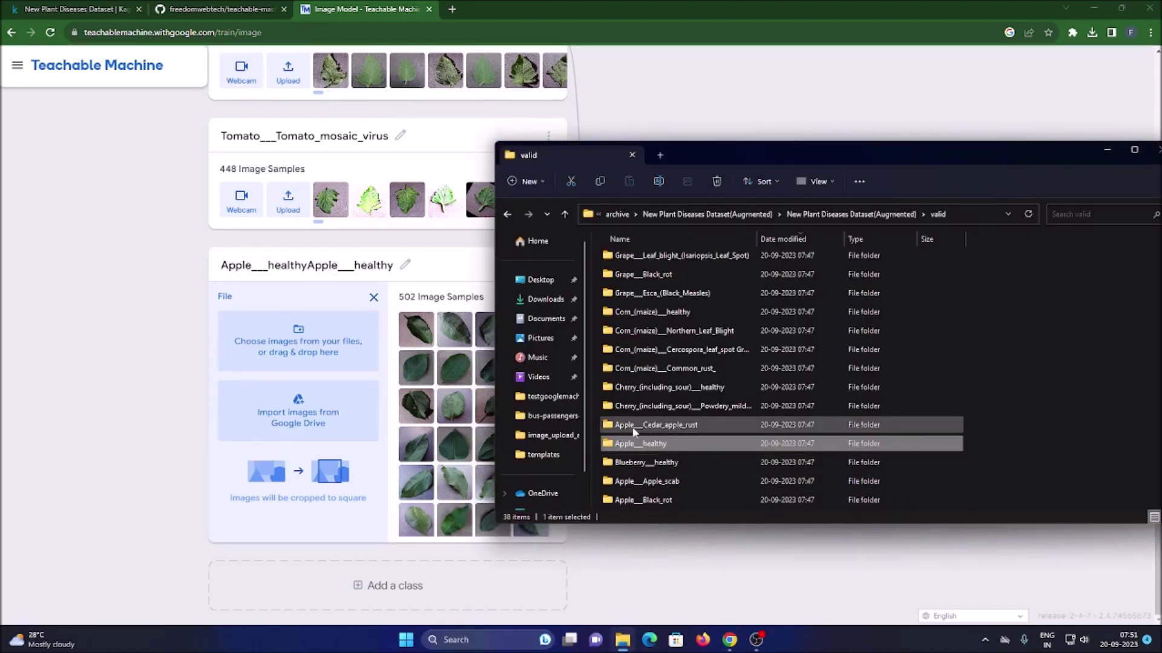
mouse_move(644, 424)
left_mouse_down()
mouse_move(662, 424)
mouse_move(626, 431)
mouse_move(651, 434)
left_mouse_up()
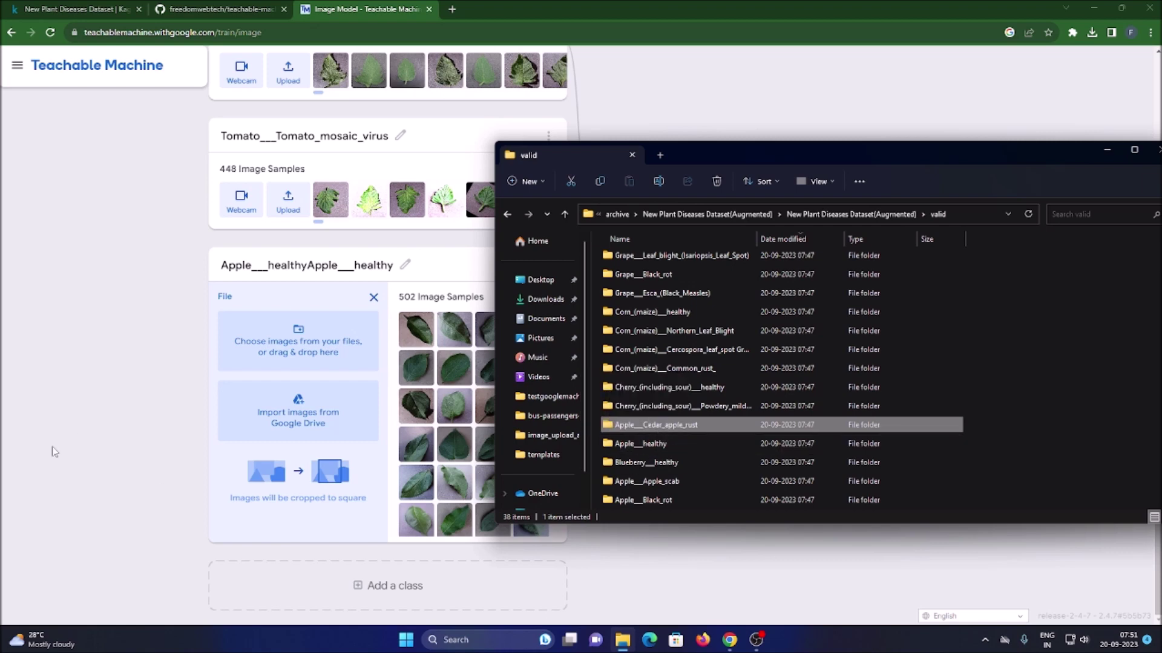
left_click(380, 602)
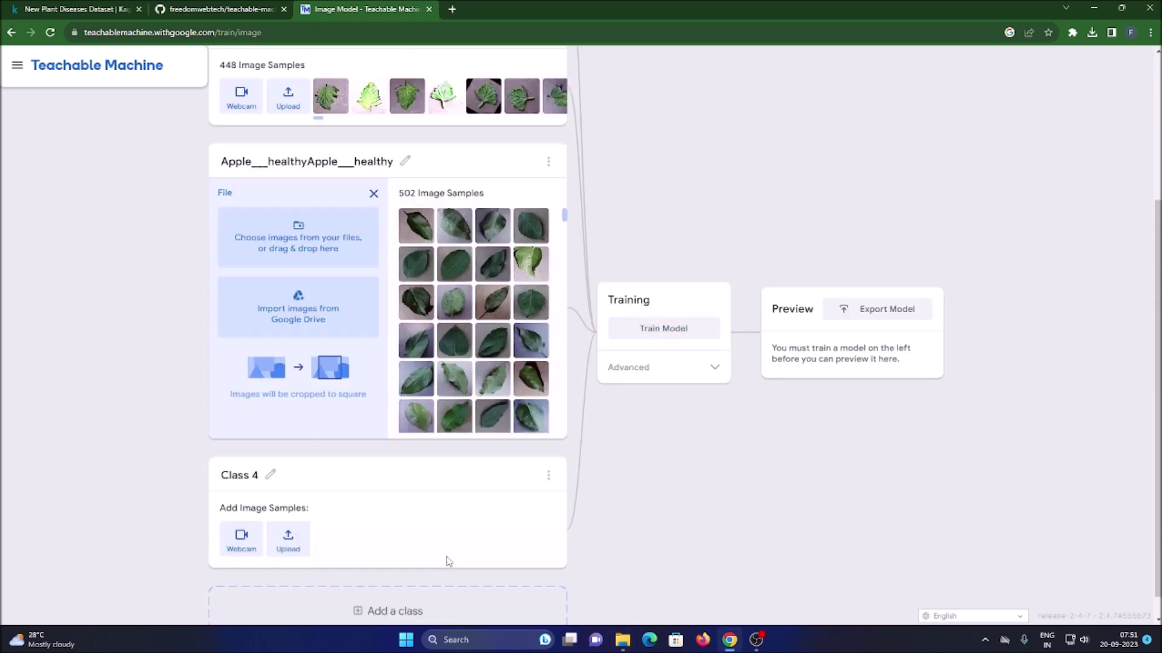
left_click(622, 640)
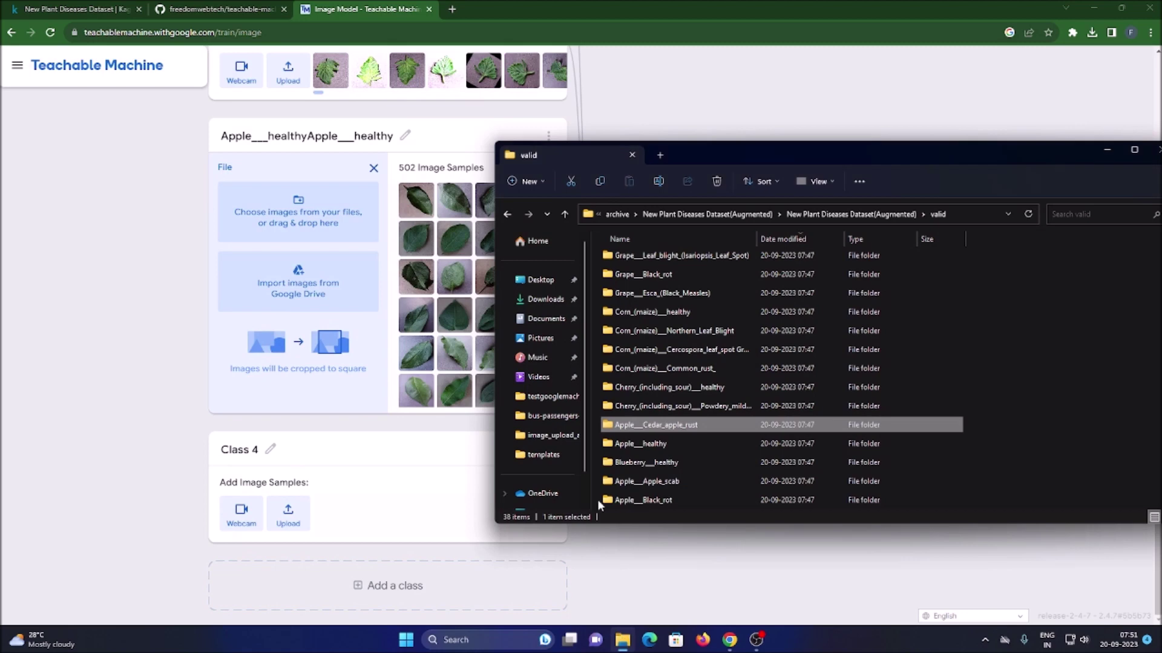
left_click_drag(636, 427, 605, 449)
left_click(288, 513)
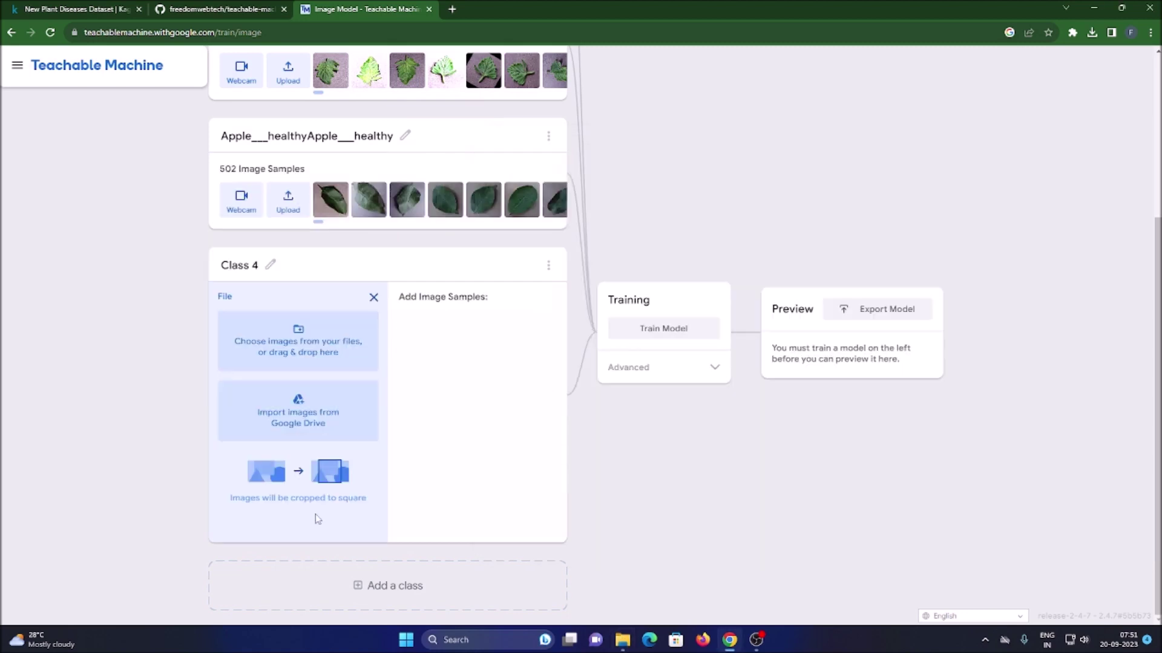
left_click(623, 639)
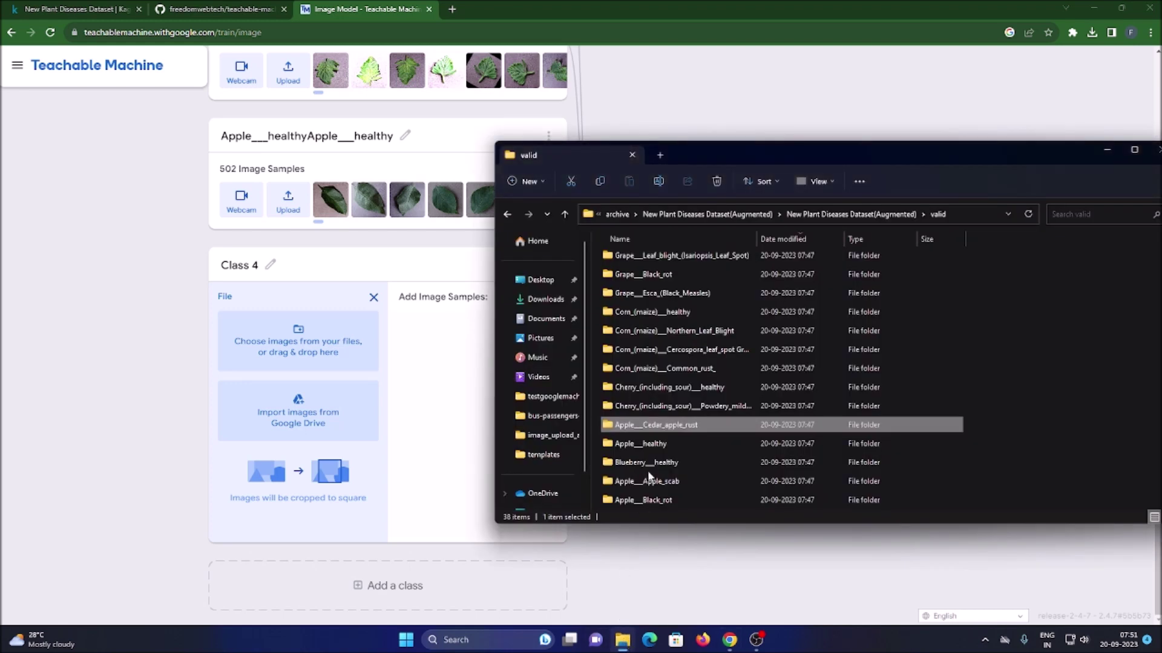
left_click_drag(650, 428, 298, 379)
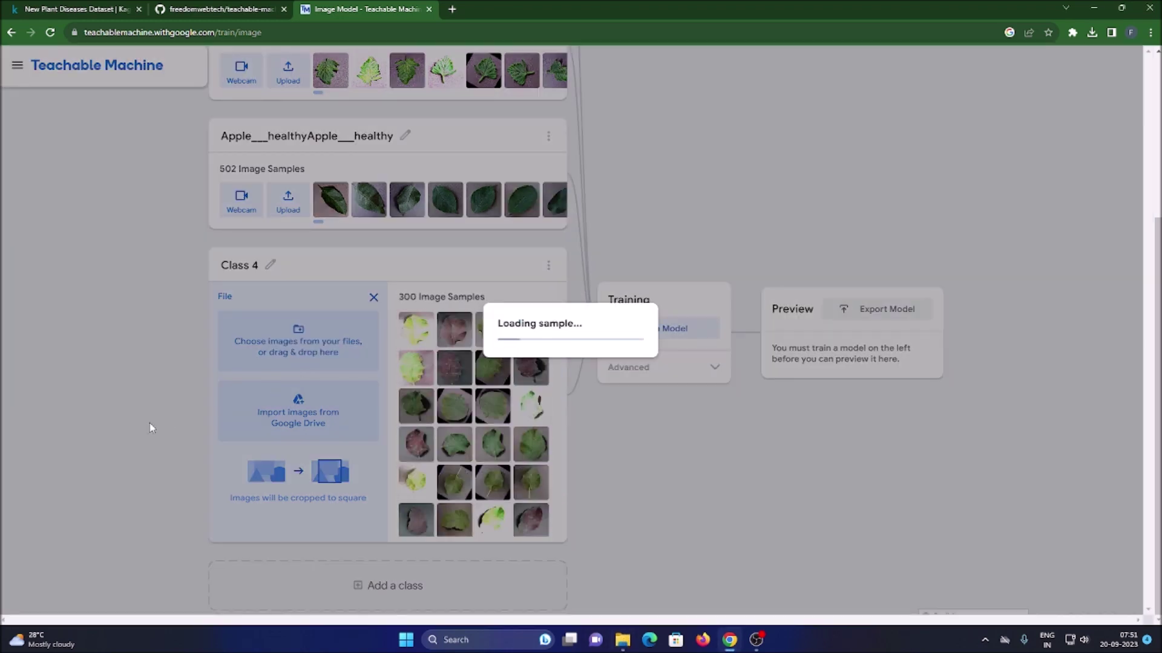
- Rename Class 4 as Apple___Cedar_apple_rust, using the name copied from the dataset folder
left_click(623, 639)
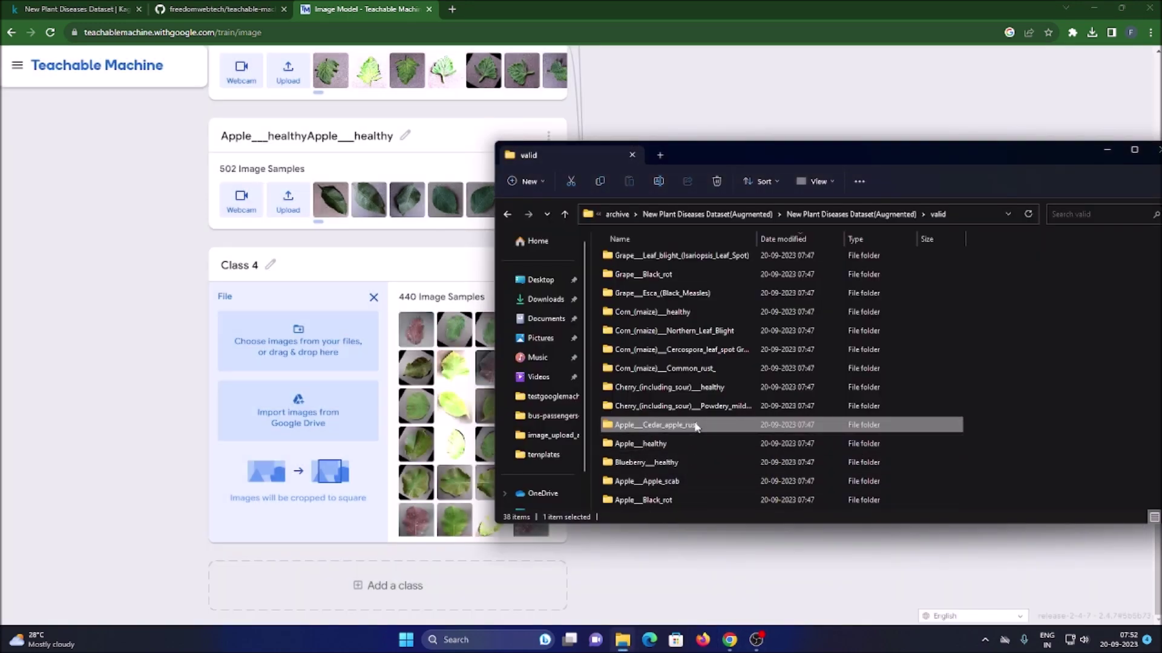
right_click(696, 427)
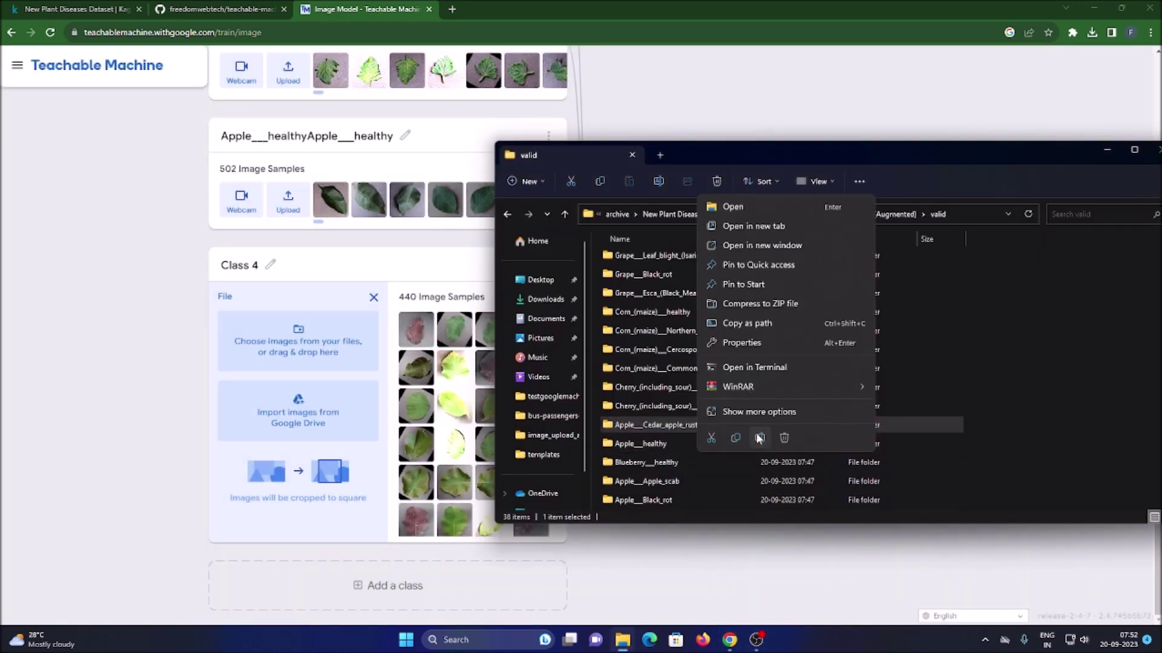
left_click(759, 438)
right_click(692, 427)
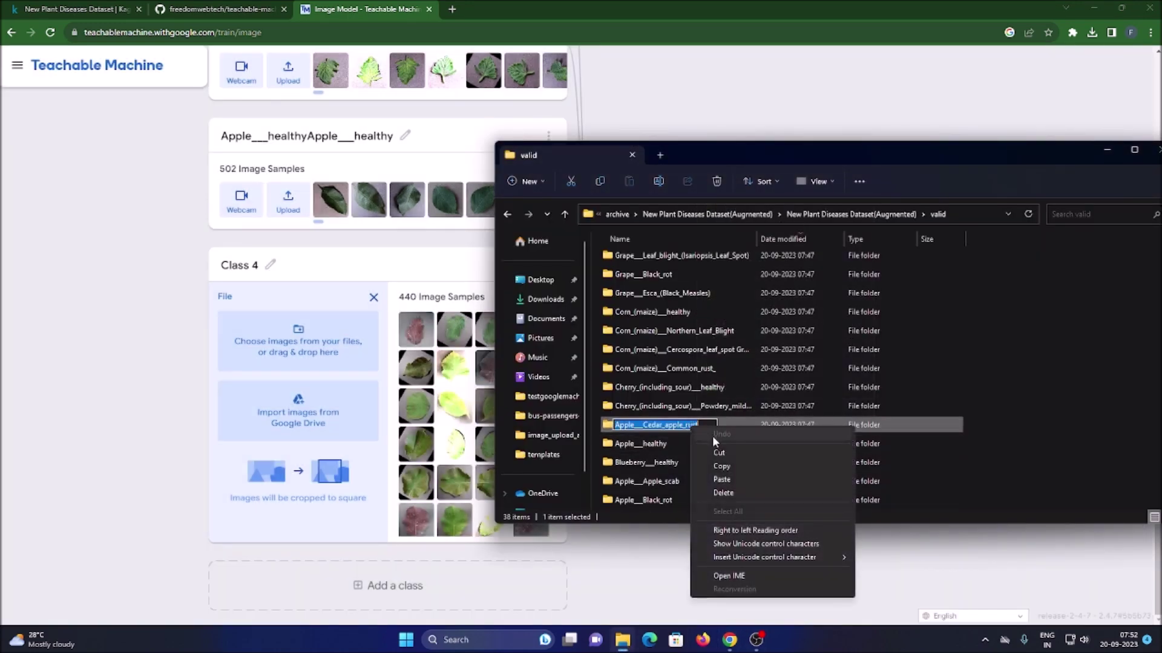
left_click(723, 469)
left_click(144, 364)
left_click(257, 266)
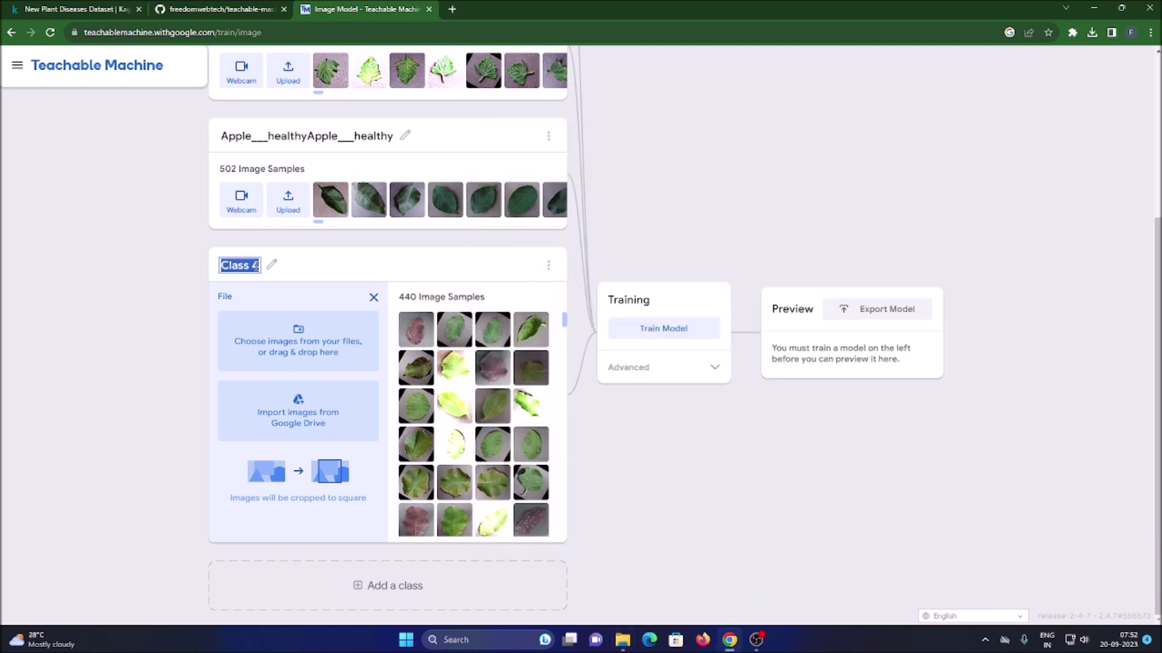
key("ctrl+v")
left_click(130, 331)
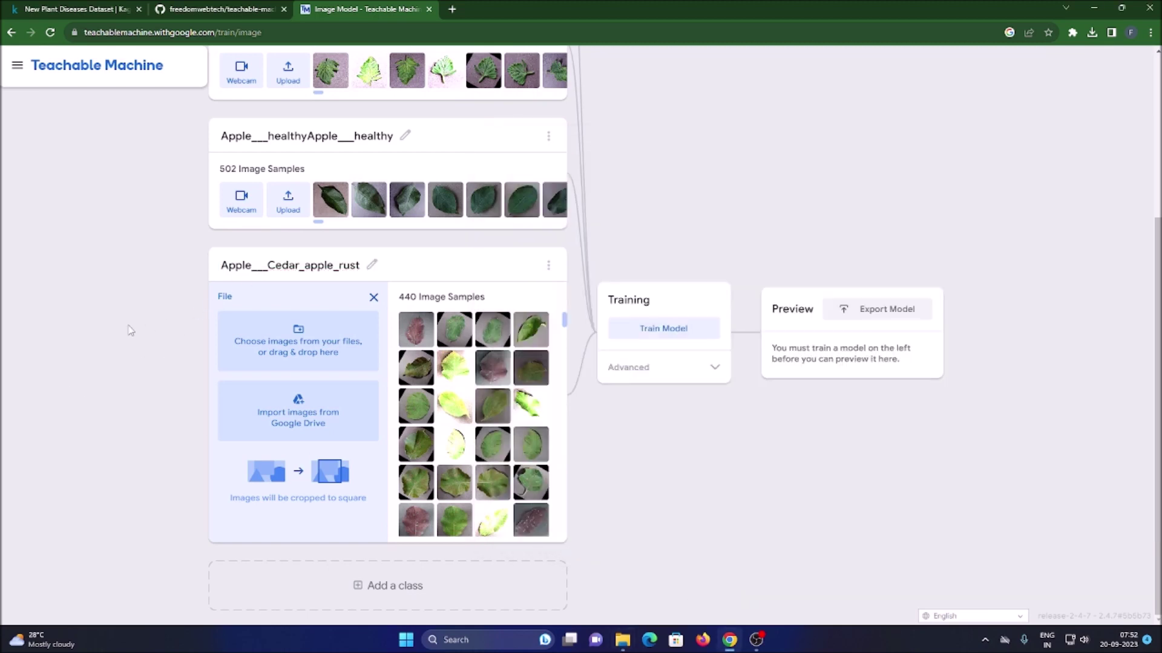
- Train the model on the four leaf classes, choosing to wait if the page stops responding
scroll(493, 430, "up", 4)
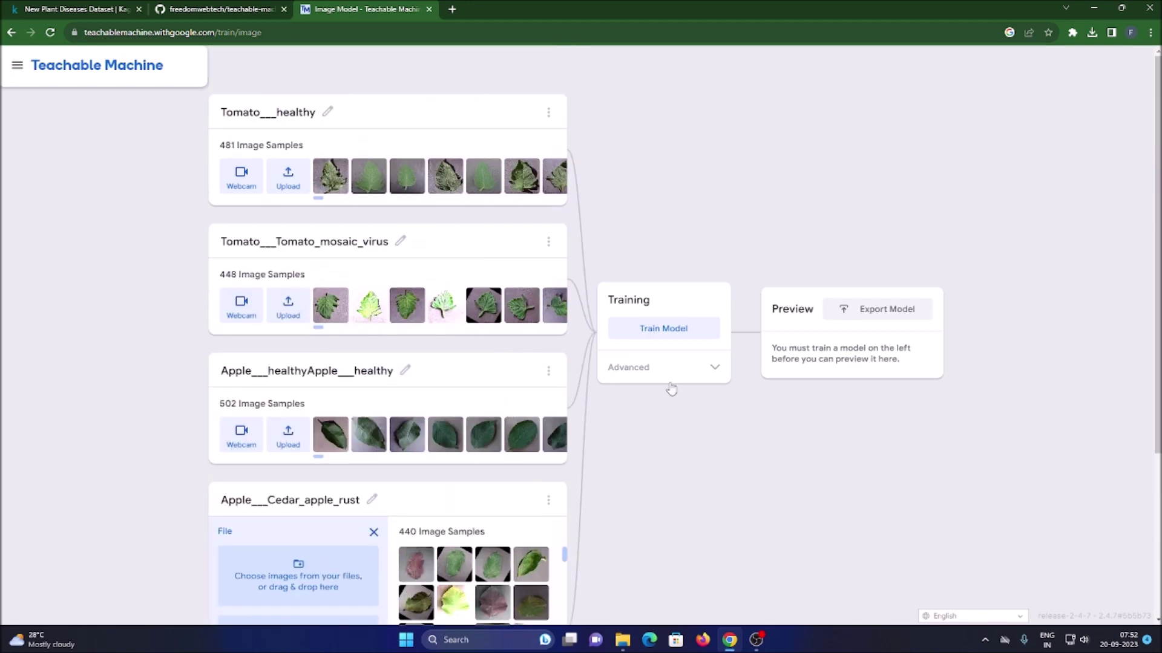
left_click(665, 332)
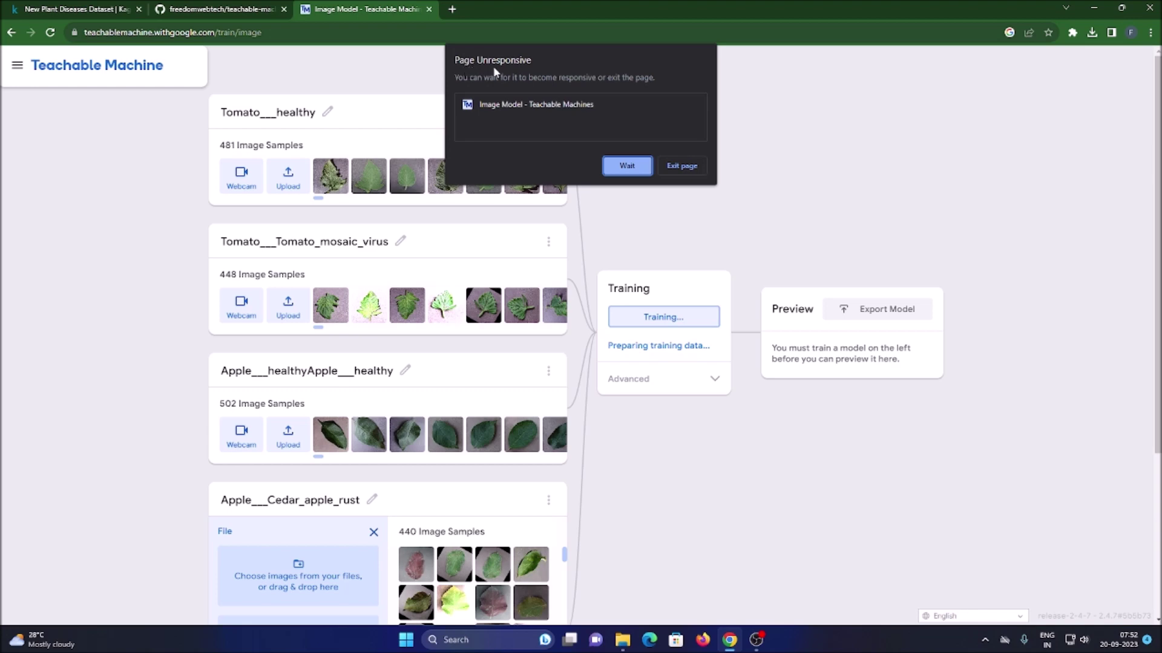
left_click(627, 166)
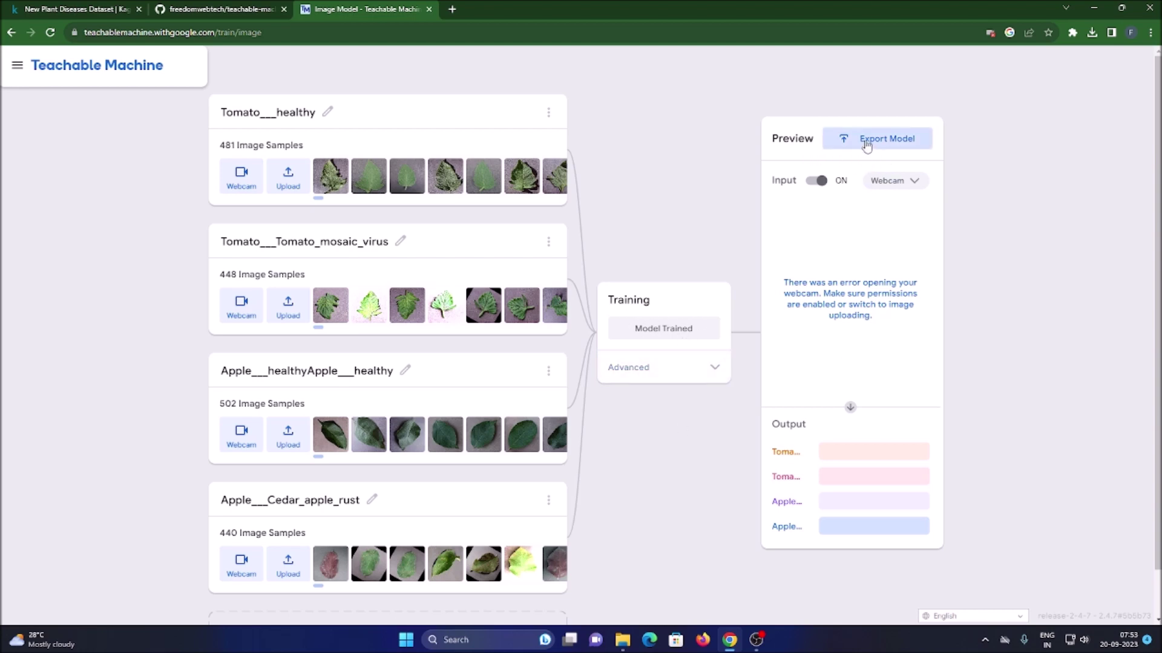
- Export the trained model in Tensorflow format with Keras conversion and start its download
left_click(883, 139)
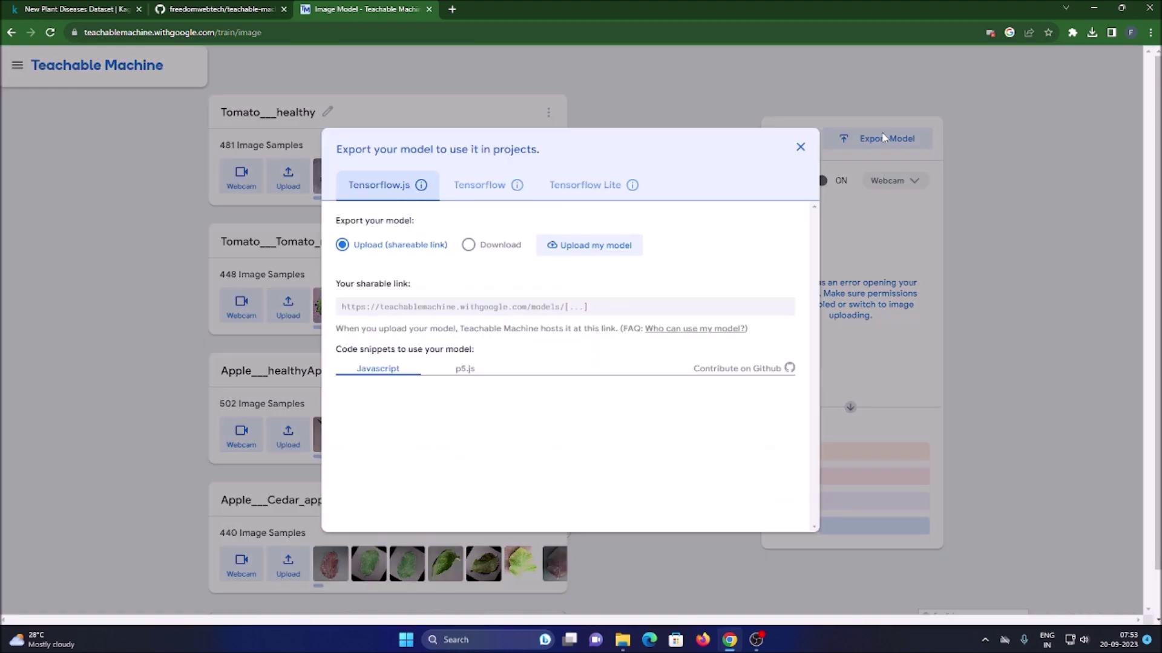
left_click(490, 195)
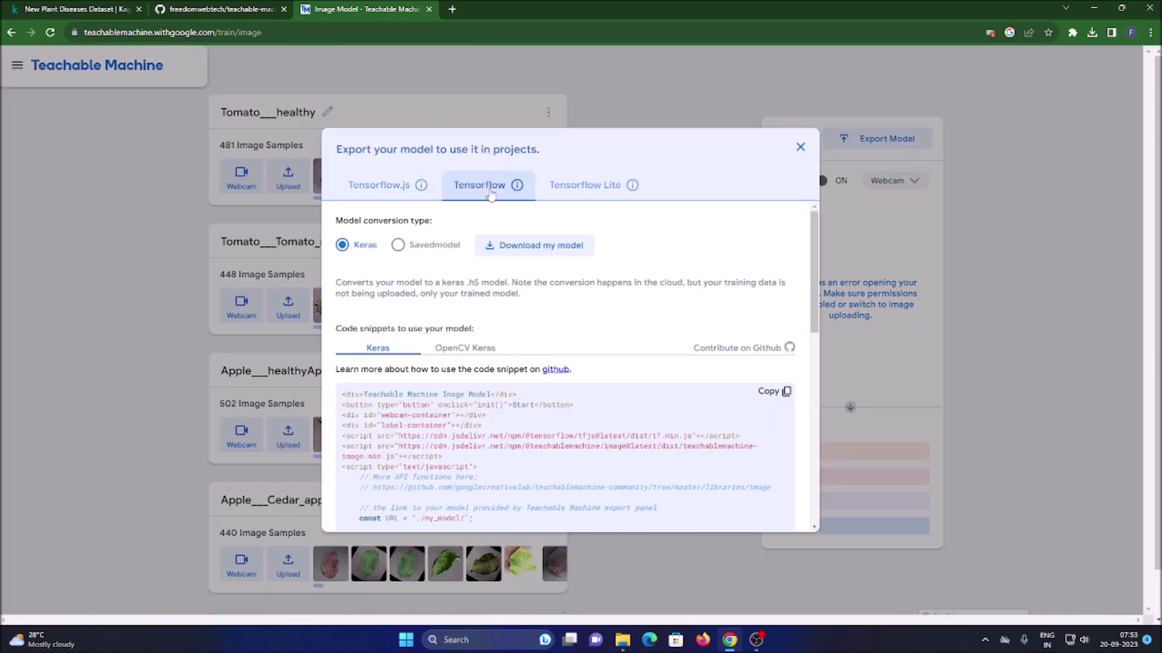
left_click(538, 248)
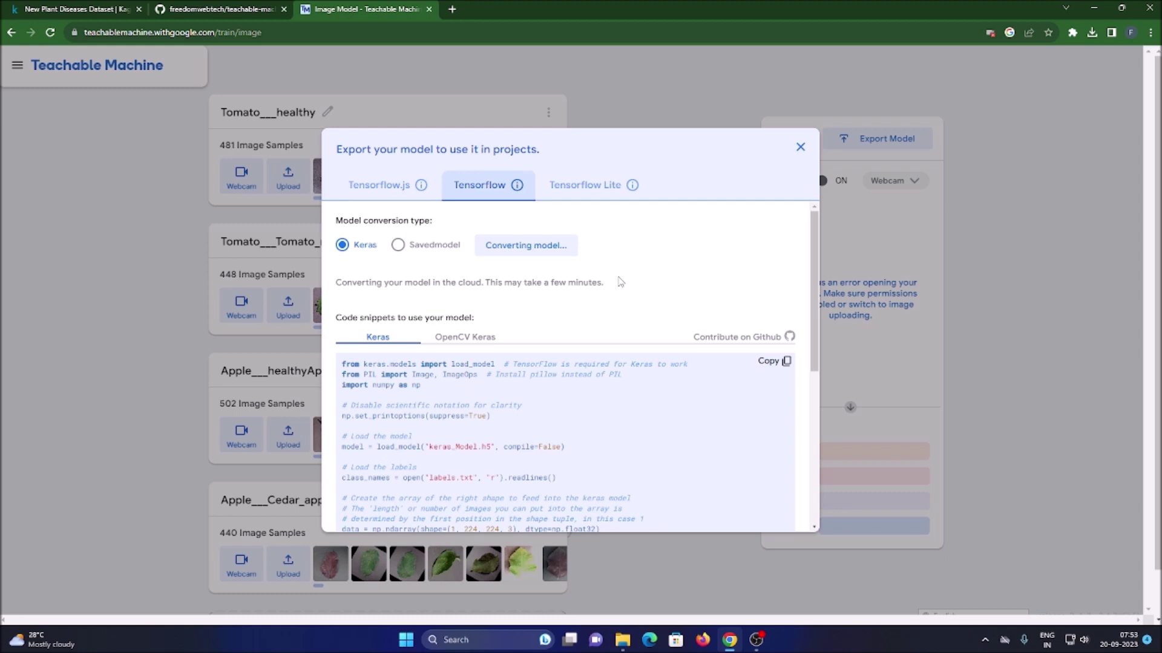
- Switch to the teachable-machine repository on GitHub, download it as a ZIP, and bring up the File Explorer window
left_click(219, 10)
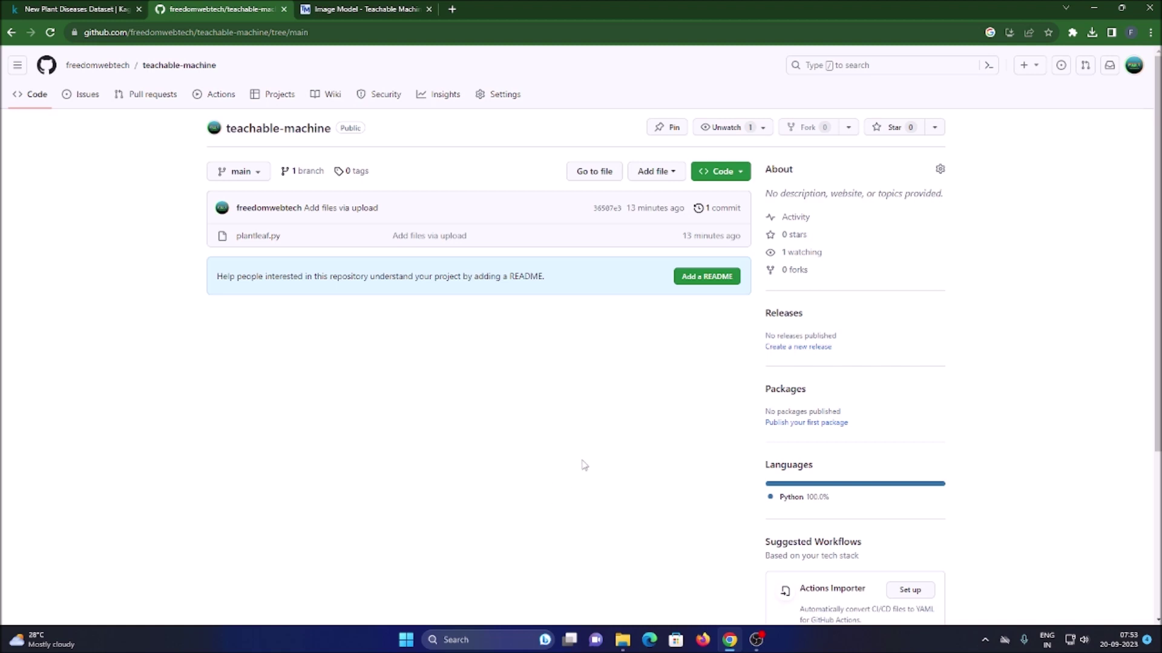
left_click(720, 174)
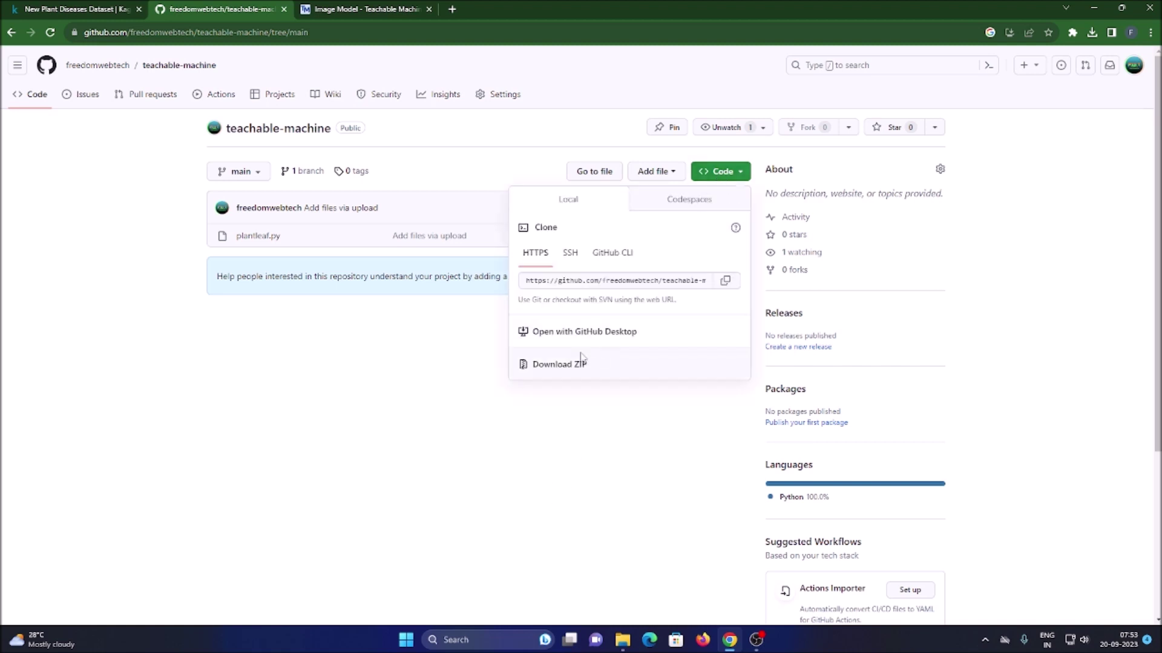
left_click(565, 364)
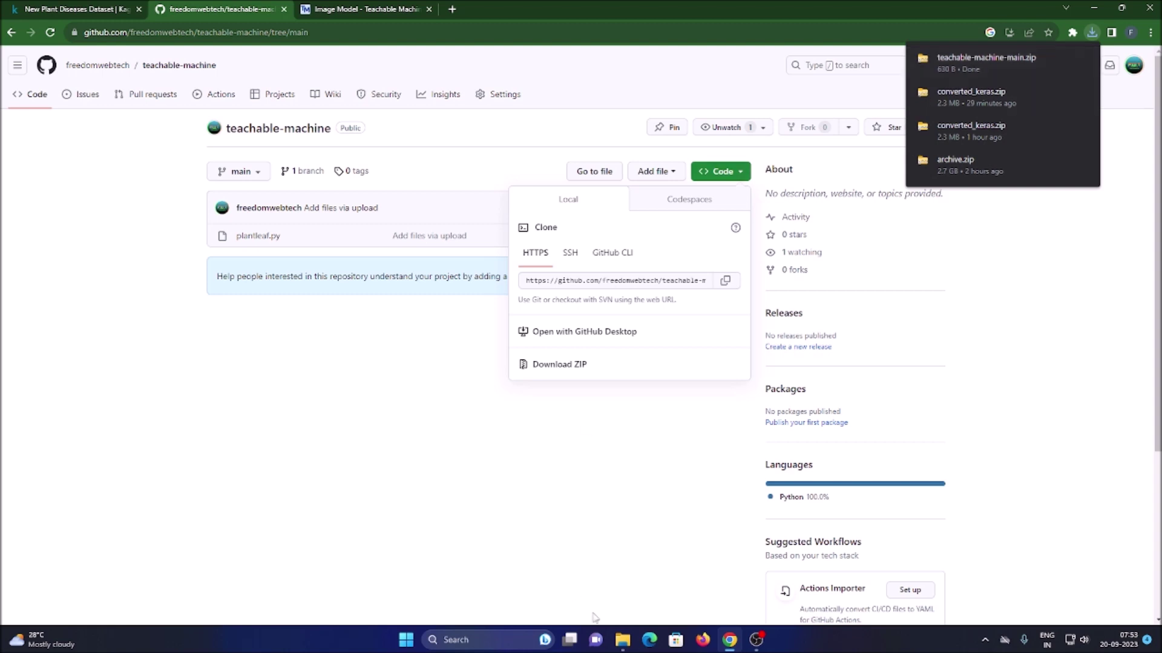
left_click(622, 640)
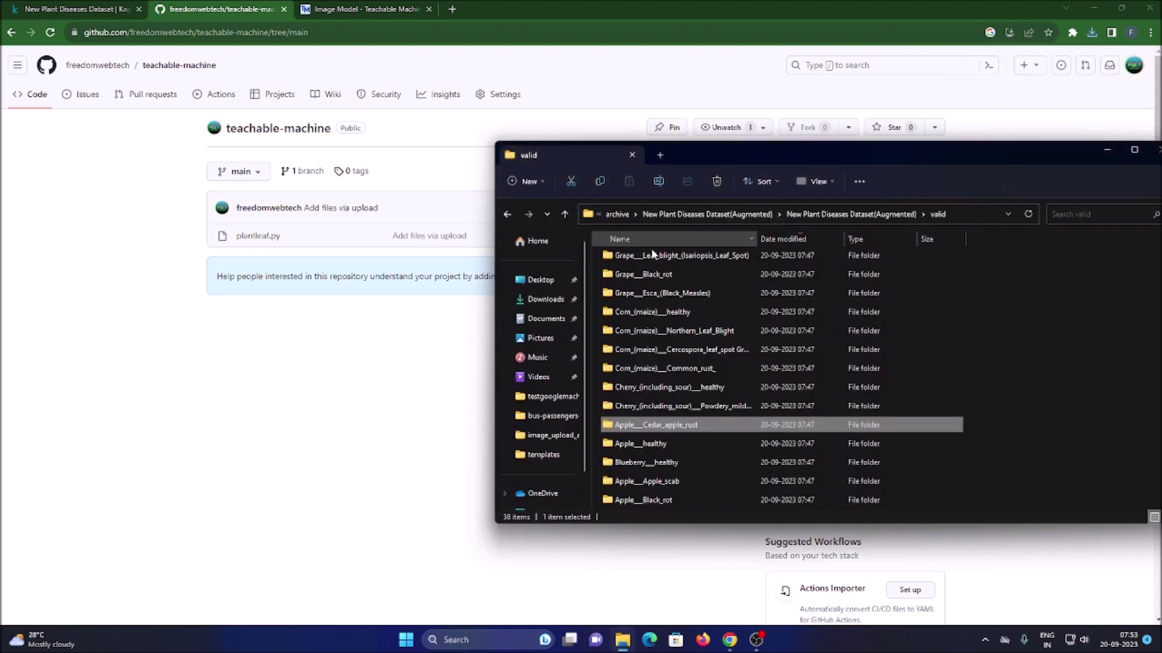
- Show the Downloads folder in File Explorer and move its window closer to the middle of the screen
left_click(542, 299)
left_click_drag(824, 154, 692, 174)
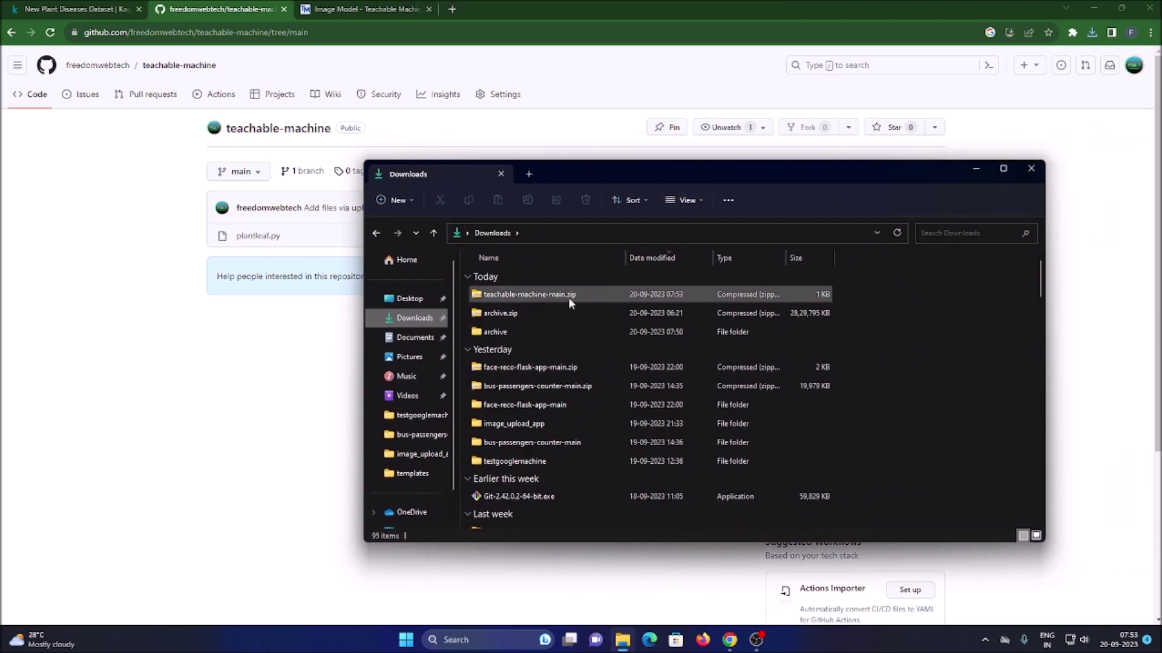
right_click(533, 296)
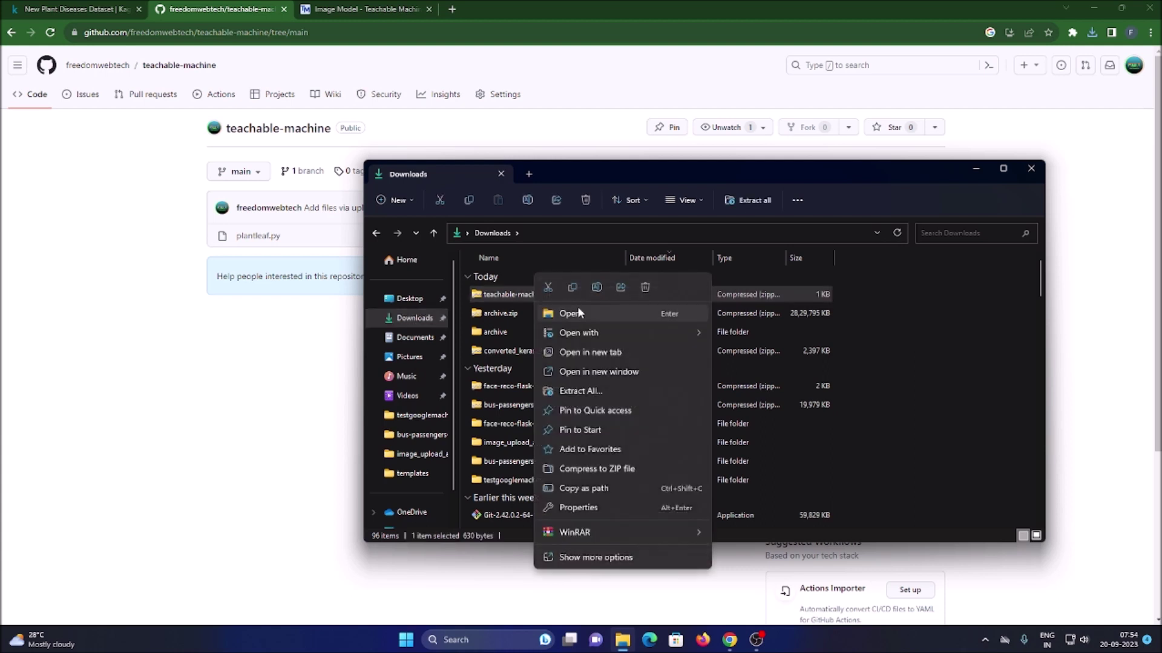
mouse_move(684, 533)
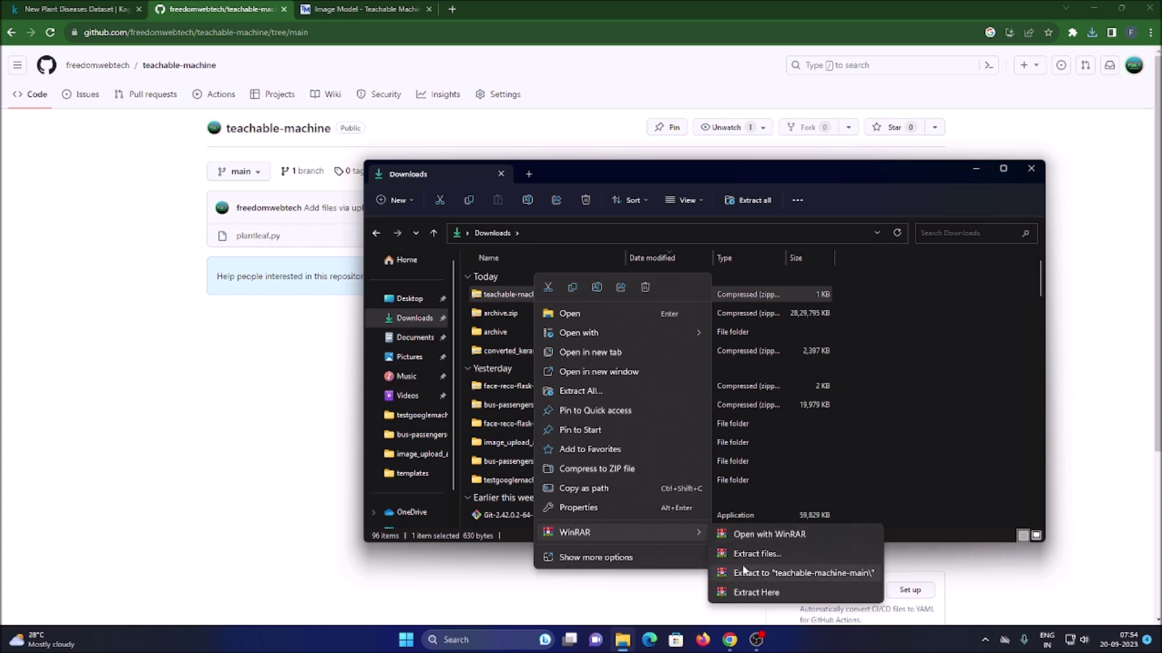
left_click(261, 454)
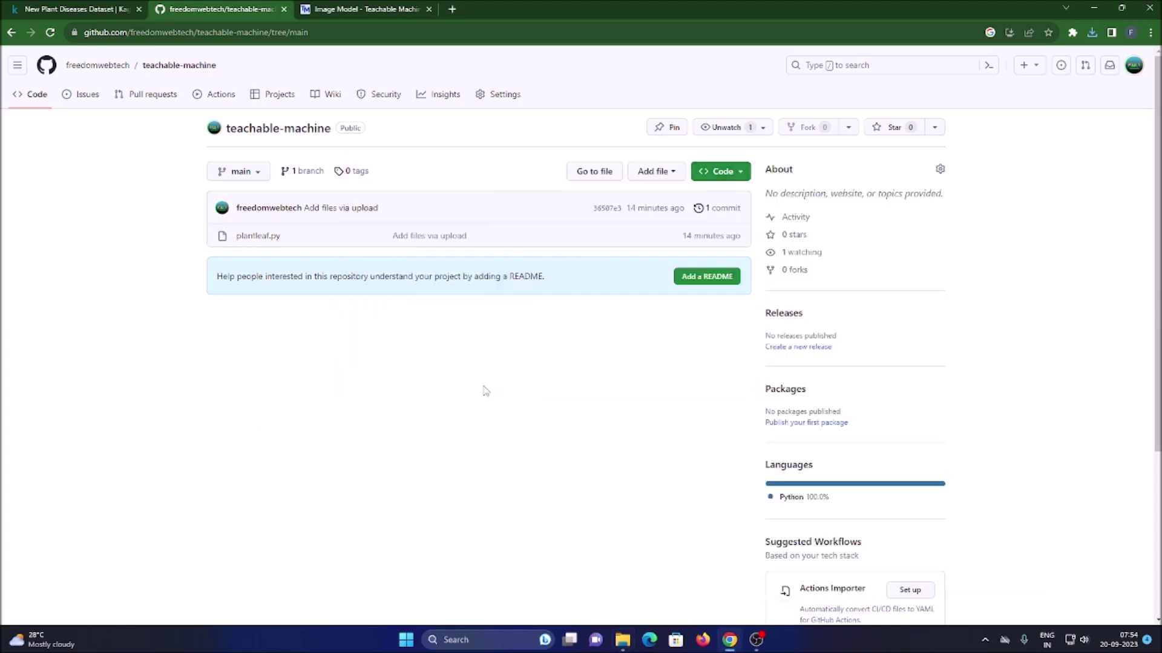
left_click(623, 640)
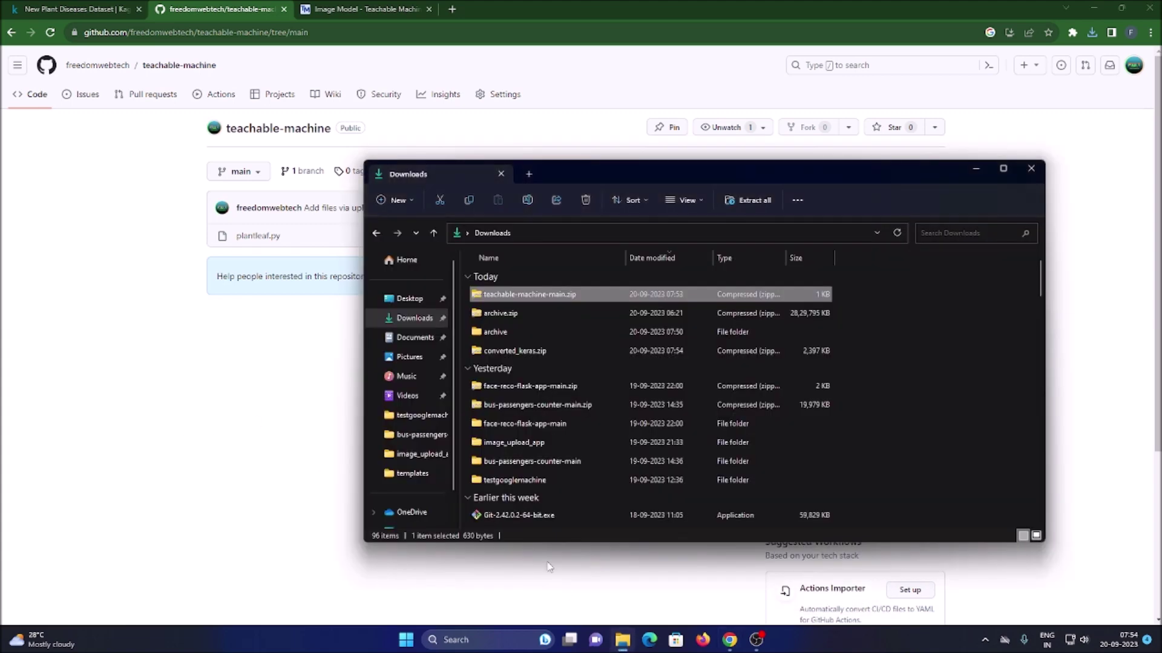
- Move teachable-machine-main.zip from Downloads into the archive folder
right_click(524, 295)
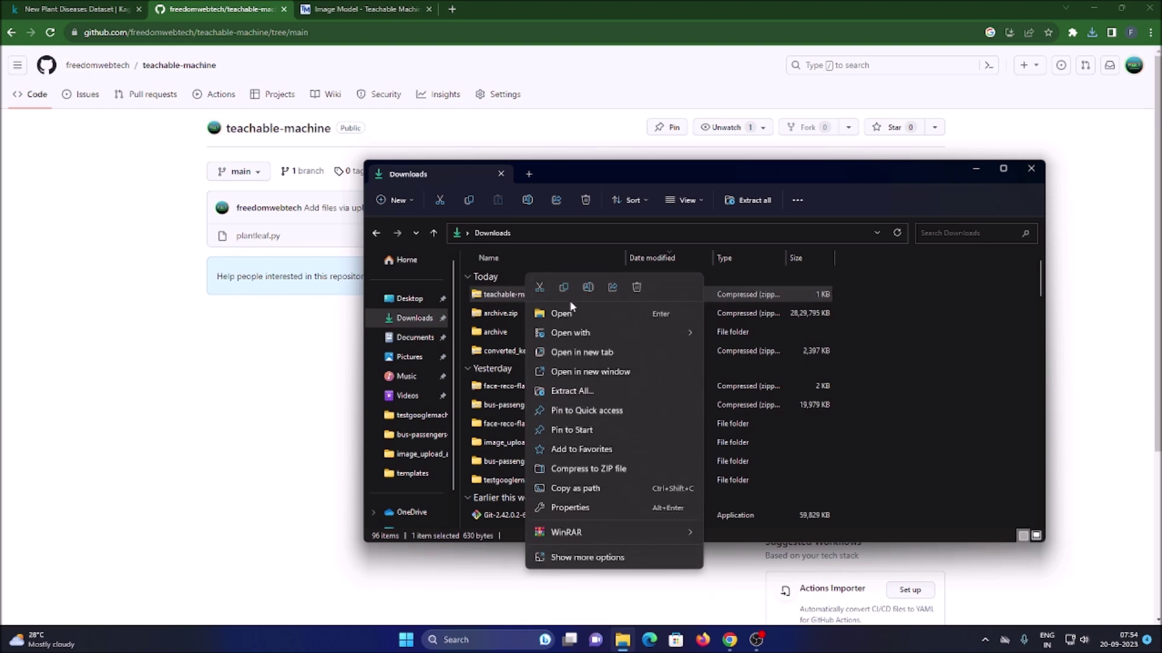
left_click(540, 288)
double_click(496, 332)
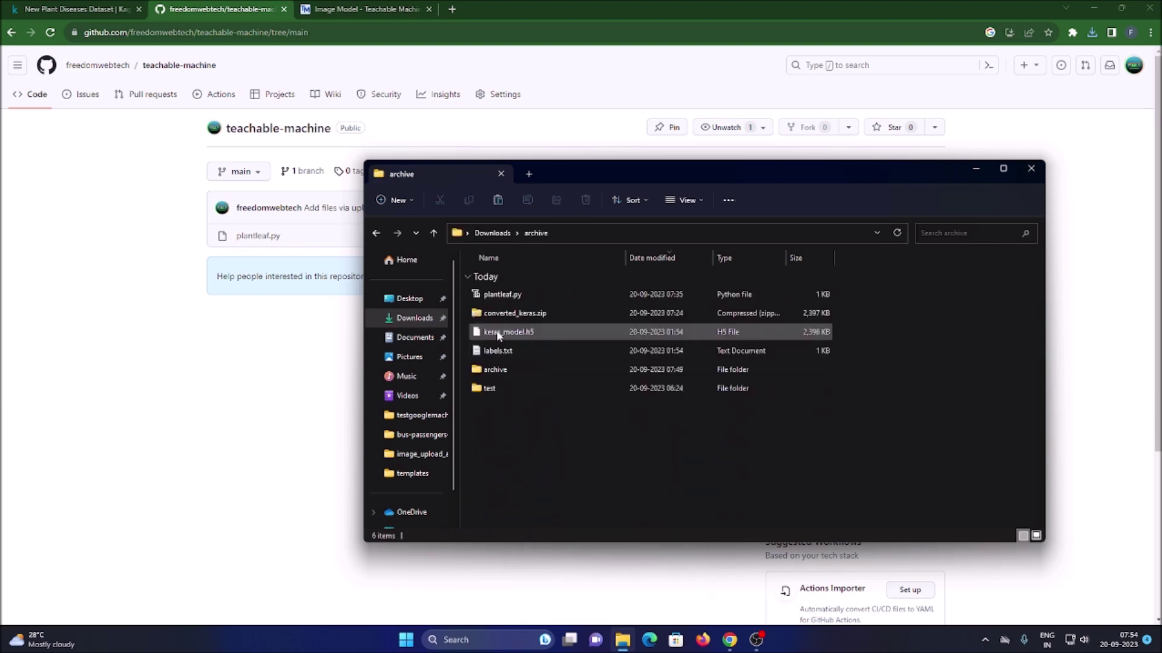
right_click(532, 439)
left_click(547, 451)
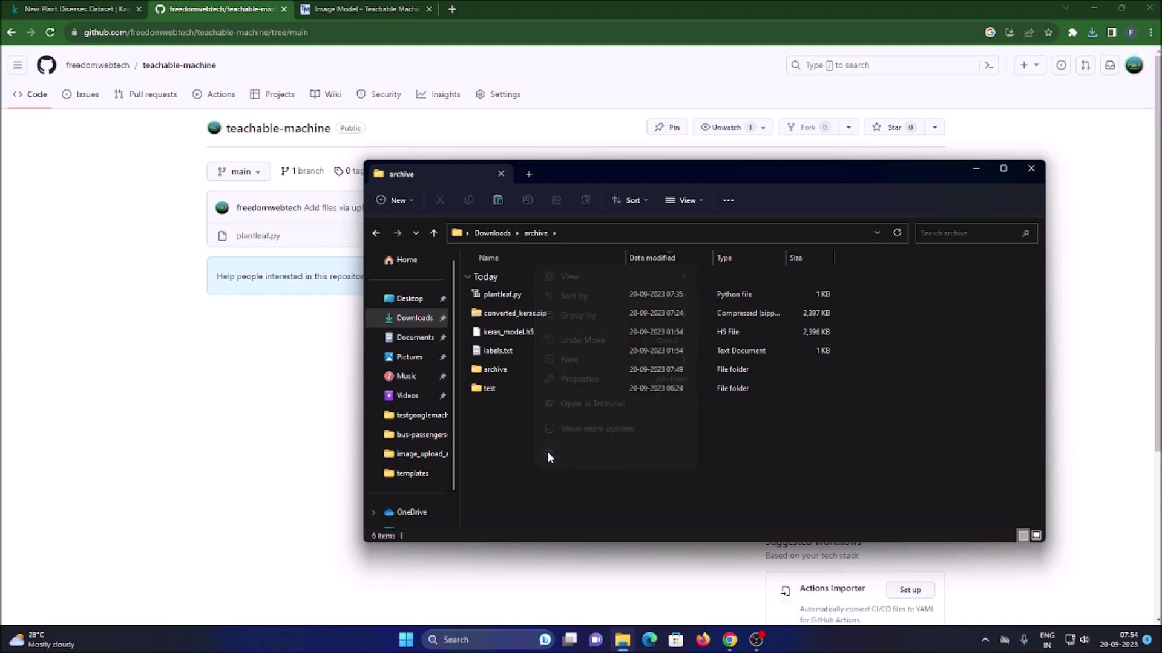
- Extract teachable-machine-main.zip directly into the archive folder with WinRAR and open plantleaf.py from the extracted folder in Thonny
right_click(524, 412)
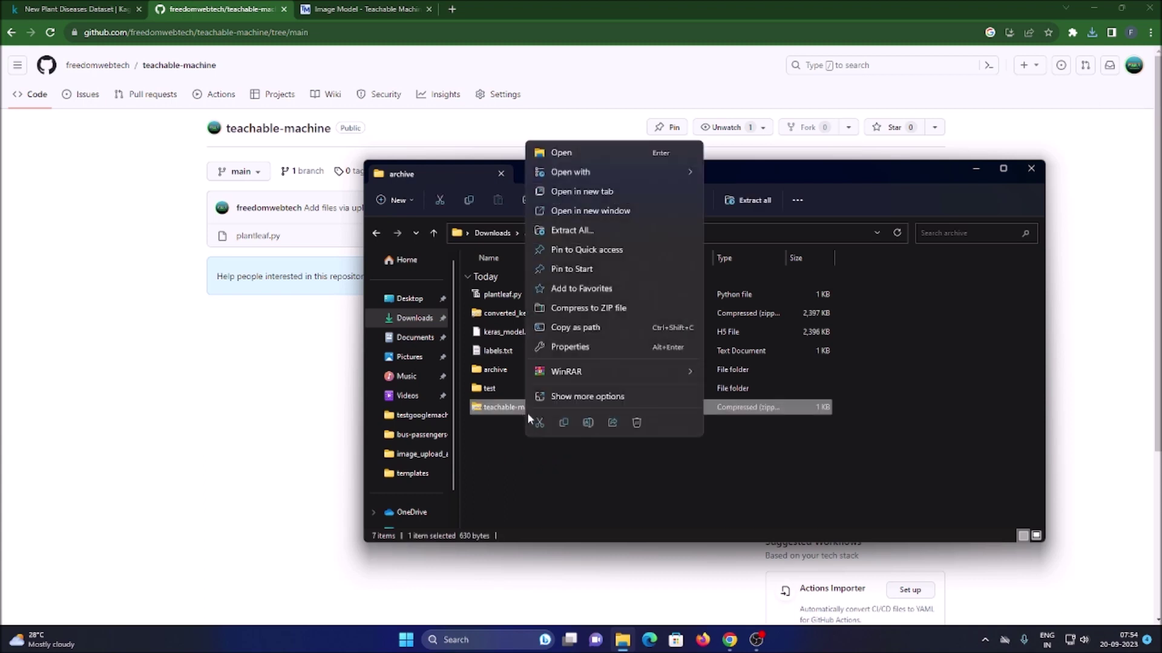
mouse_move(693, 369)
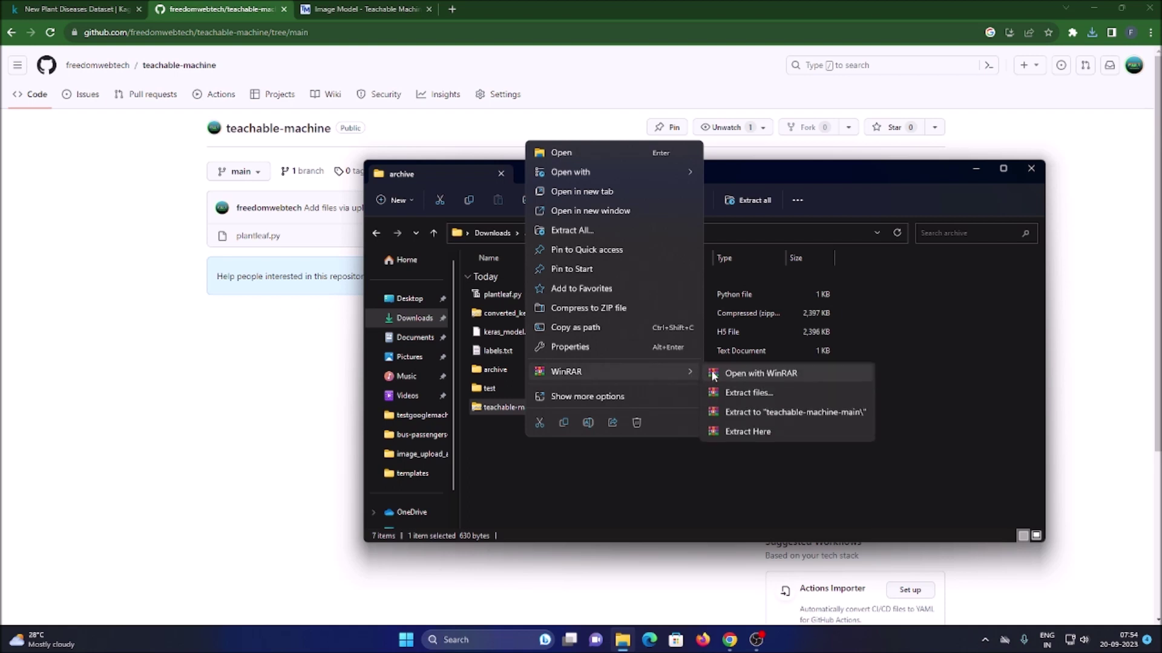
left_click(733, 431)
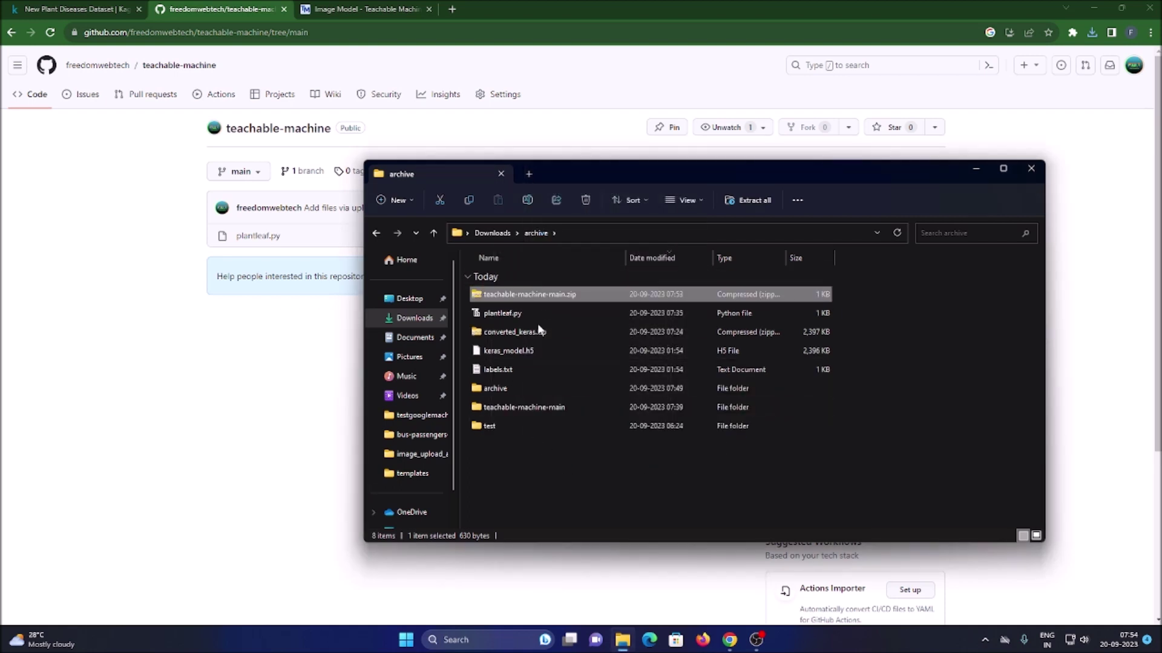
double_click(525, 408)
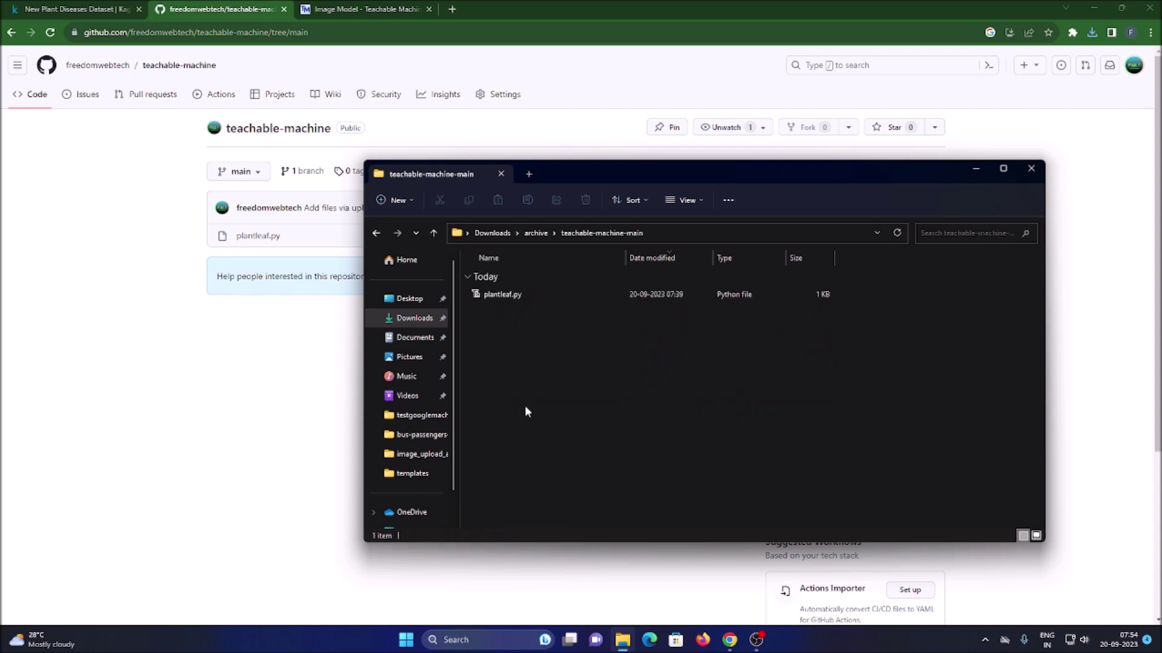
left_click(503, 301)
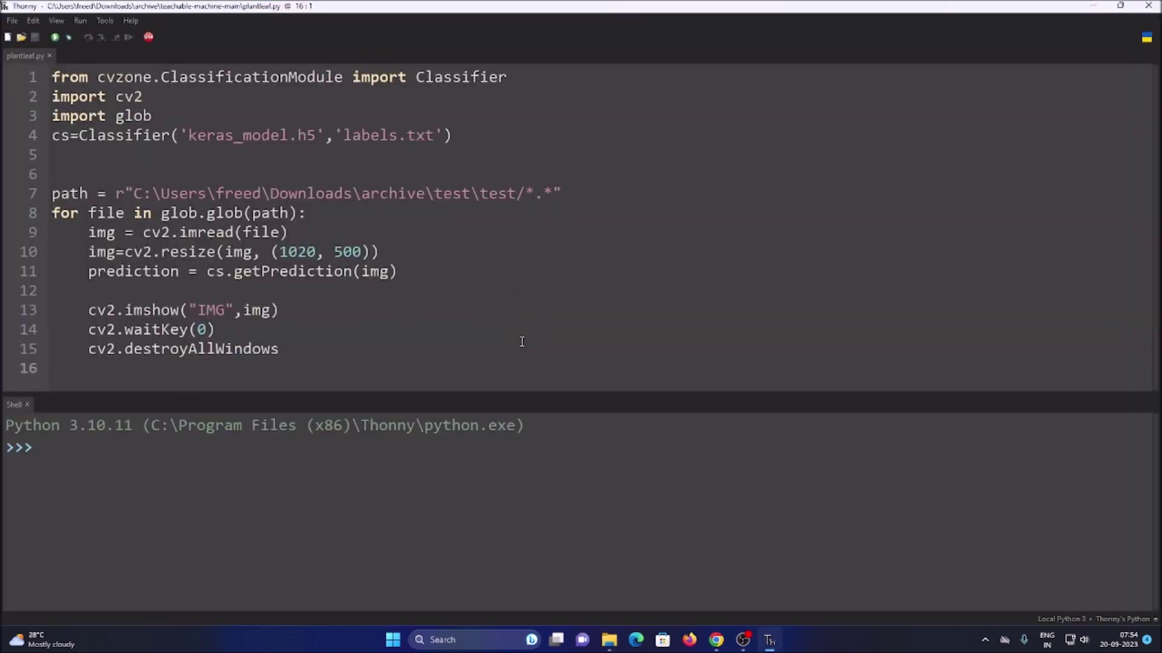
- Switch to Chrome and check the recent downloads for the exported converted_keras.zip
left_click(716, 639)
left_click(1093, 35)
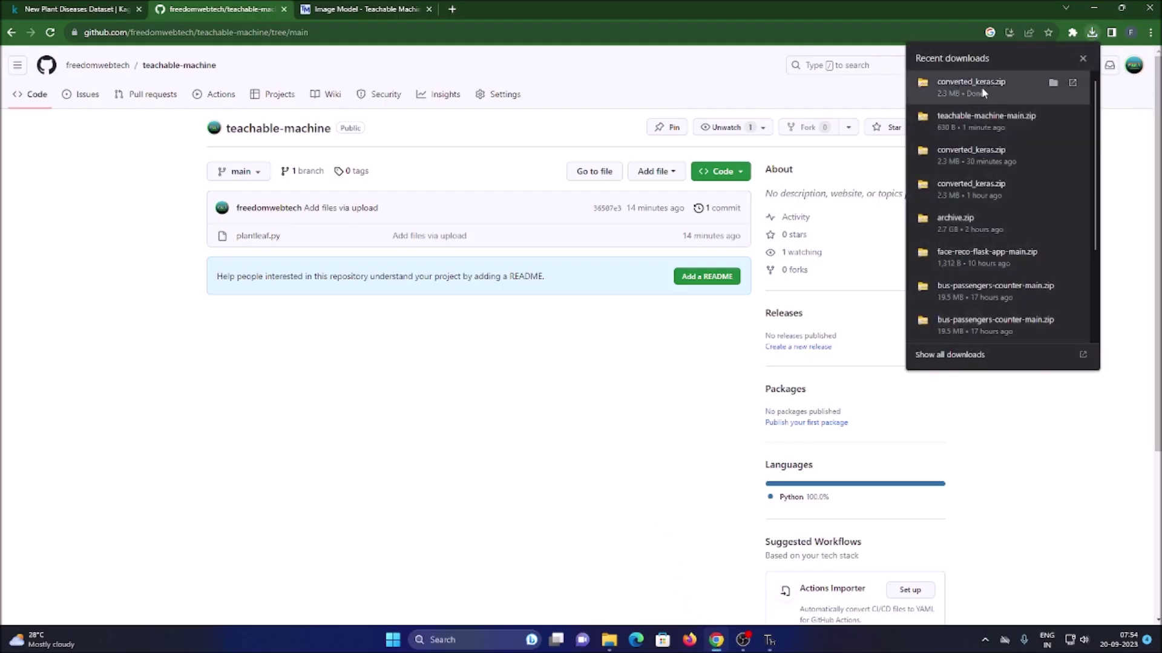
left_click(542, 490)
- Switch to File Explorer and move converted_keras.zip from Downloads into the teachable-machine-main folder inside archive
left_click(611, 647)
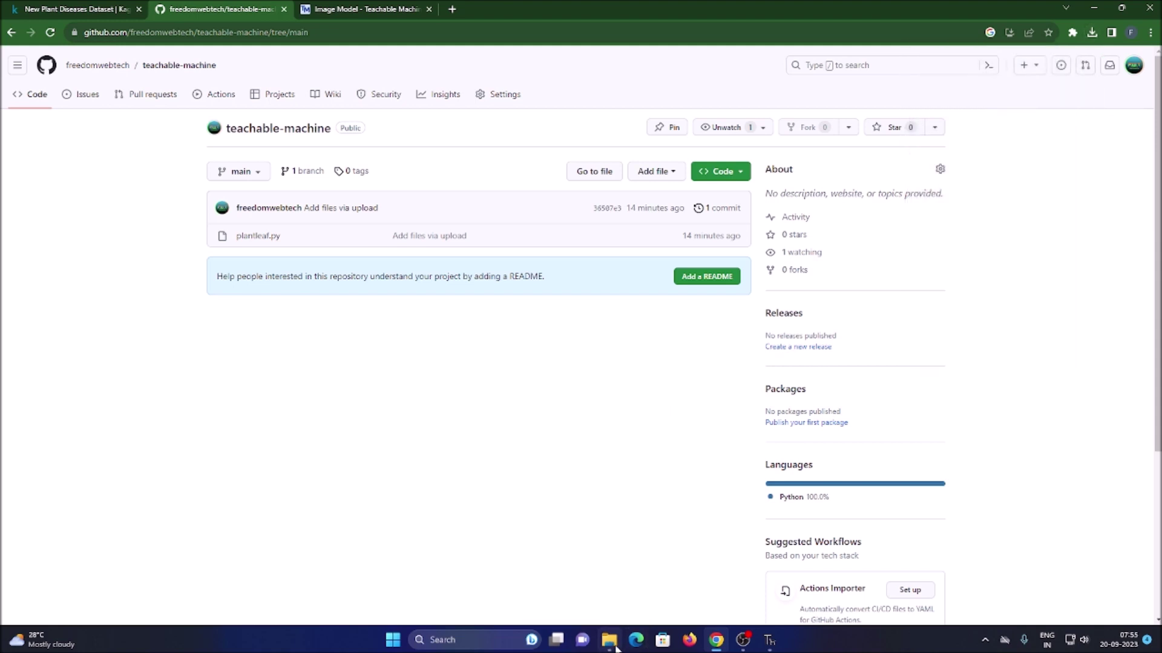
left_click(414, 318)
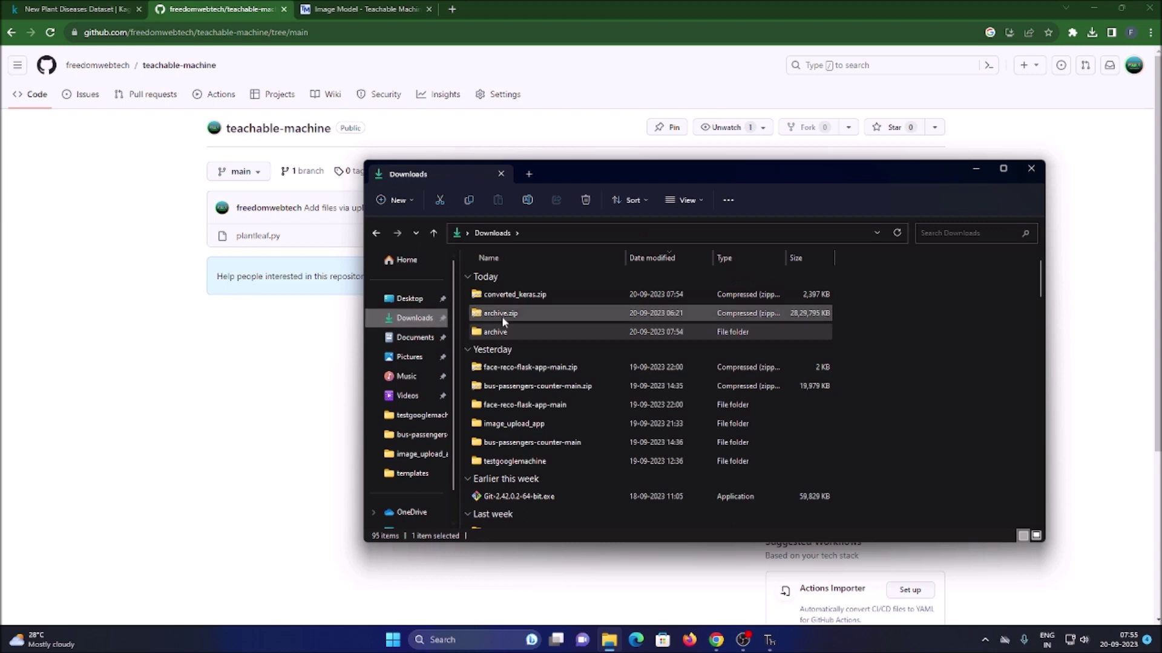
right_click(515, 295)
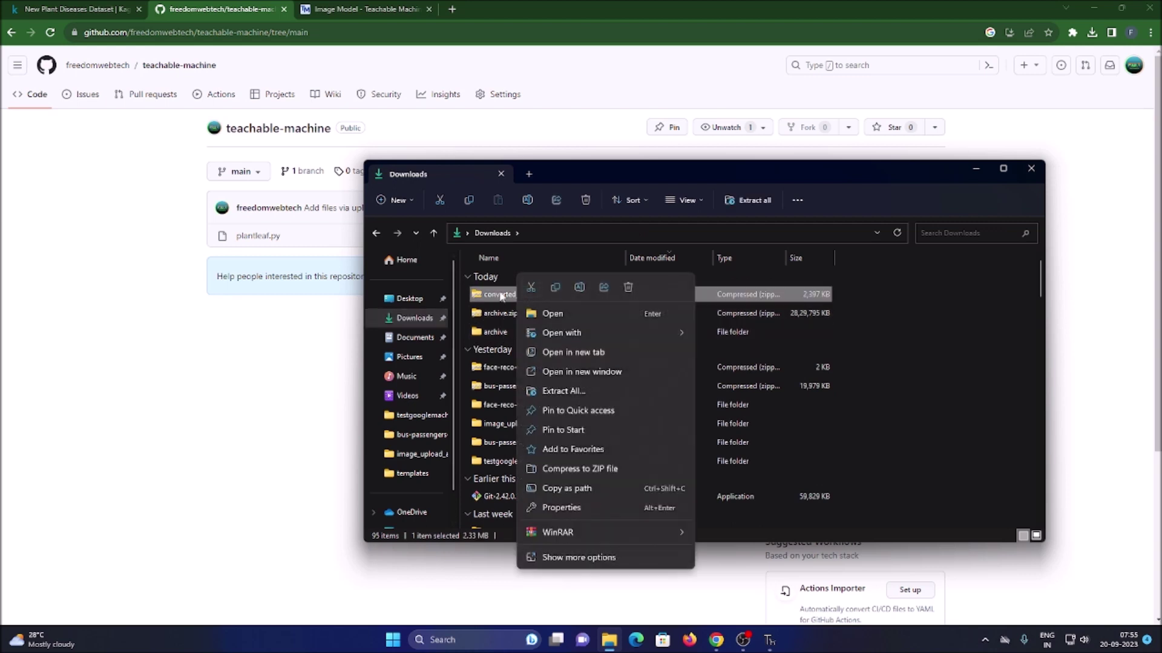
left_click(532, 286)
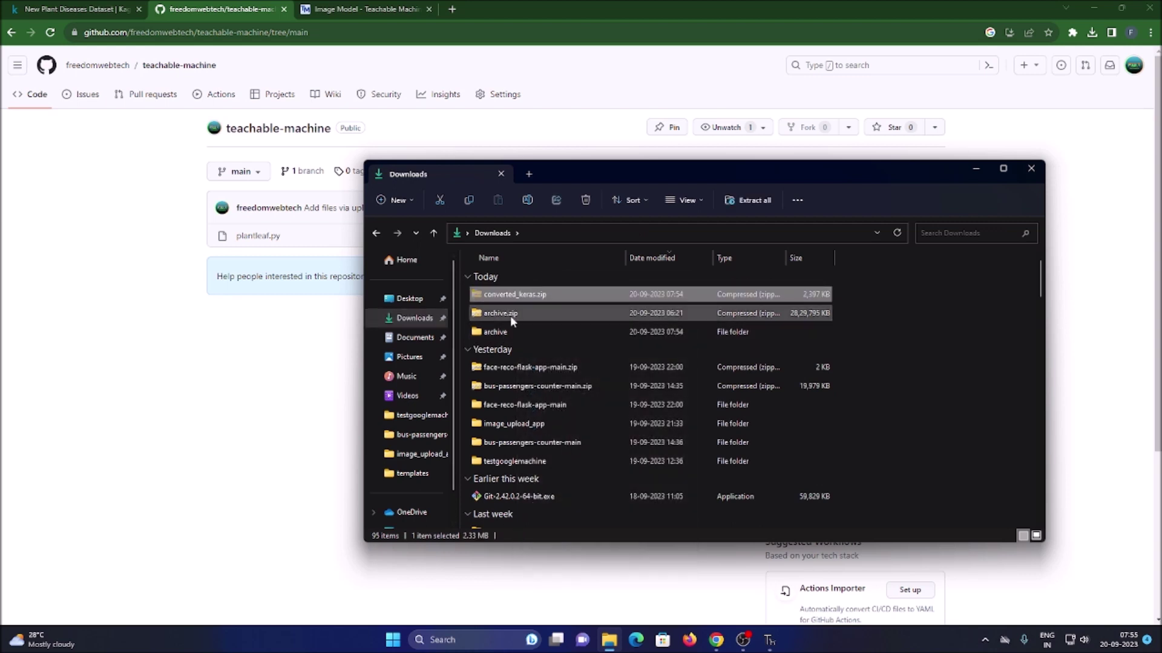
left_click(504, 335)
double_click(504, 334)
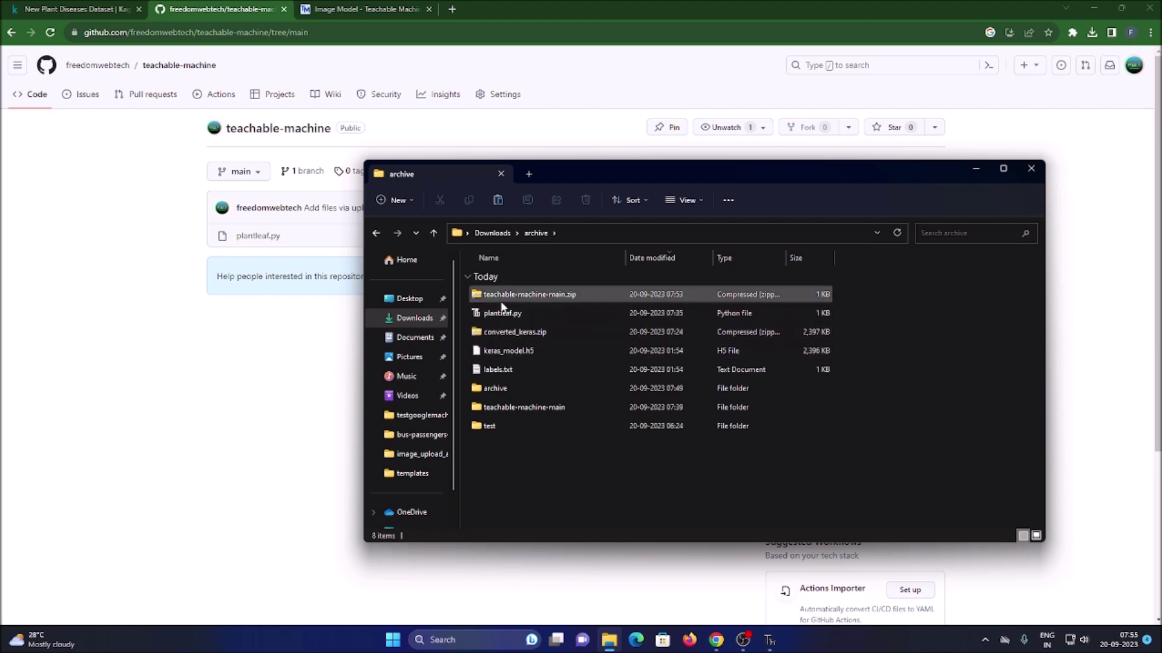
double_click(519, 411)
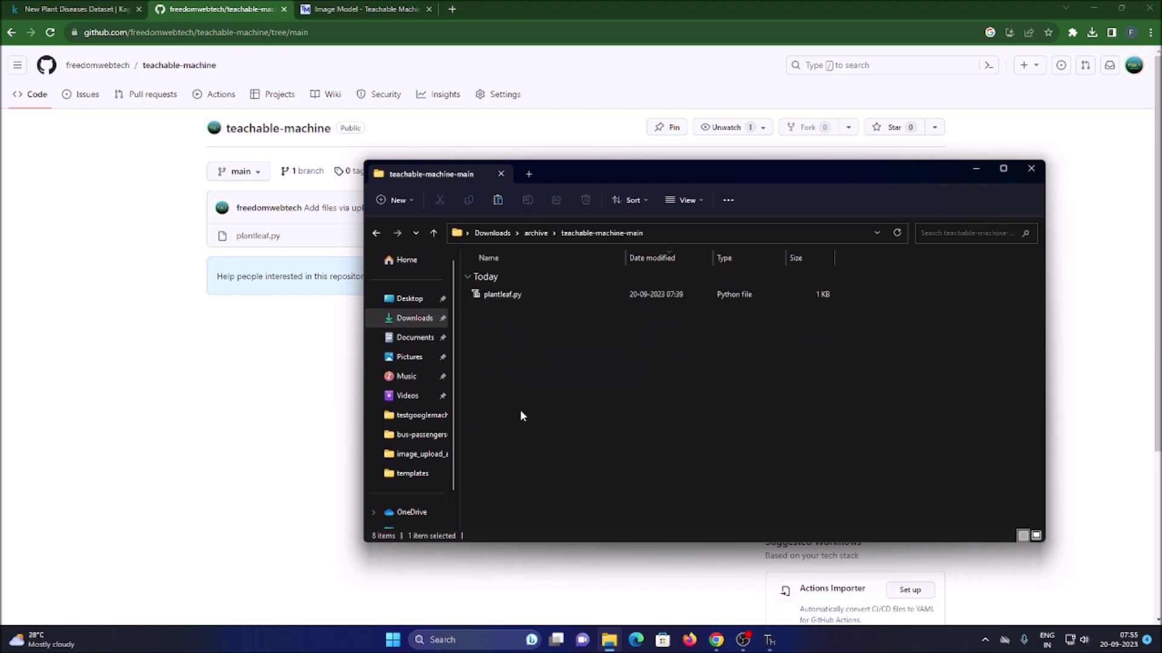
right_click(523, 405)
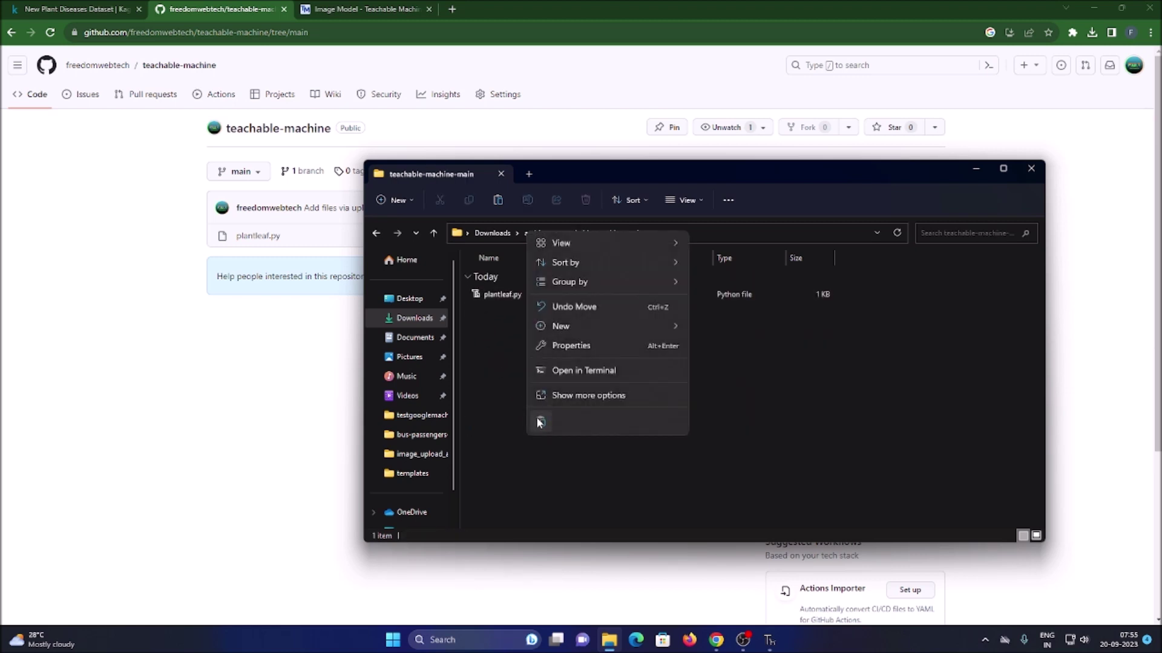
left_click(536, 416)
- Extract converted_keras.zip with WinRAR directly into the teachable-machine-main folder
right_click(509, 319)
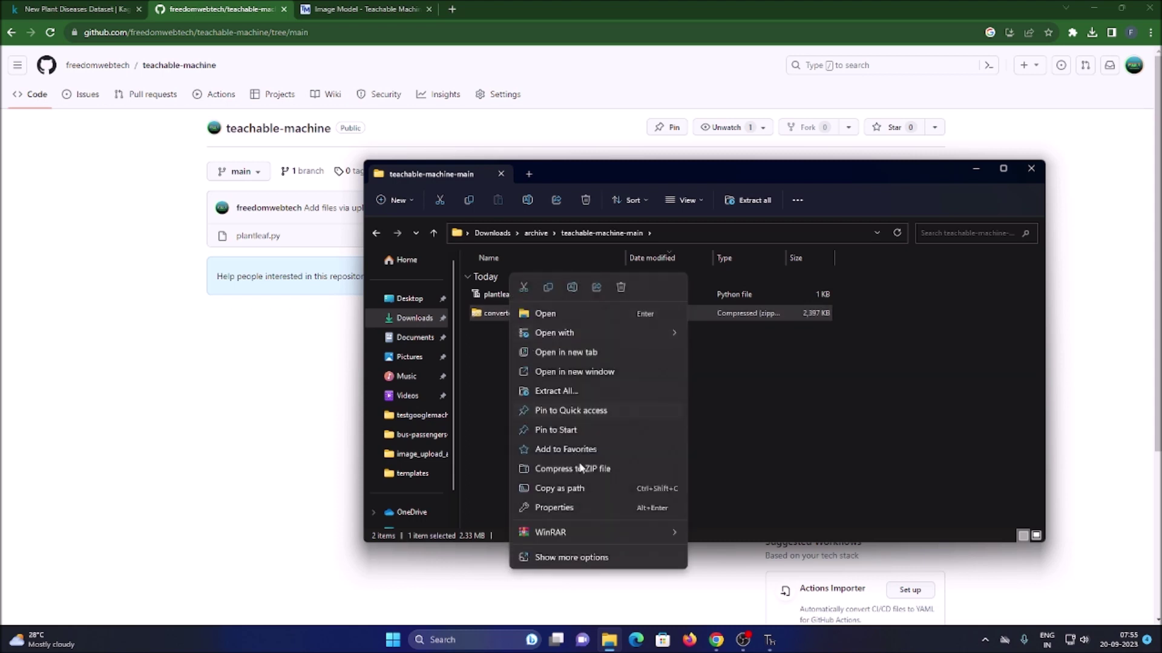
mouse_move(673, 535)
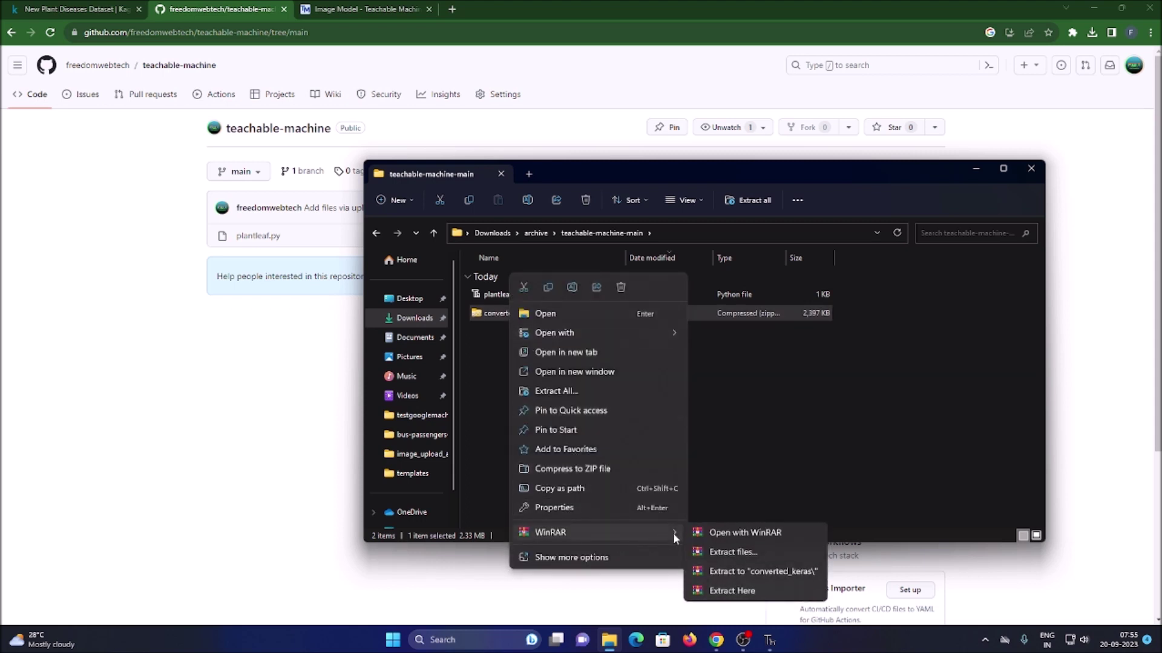
left_click(731, 591)
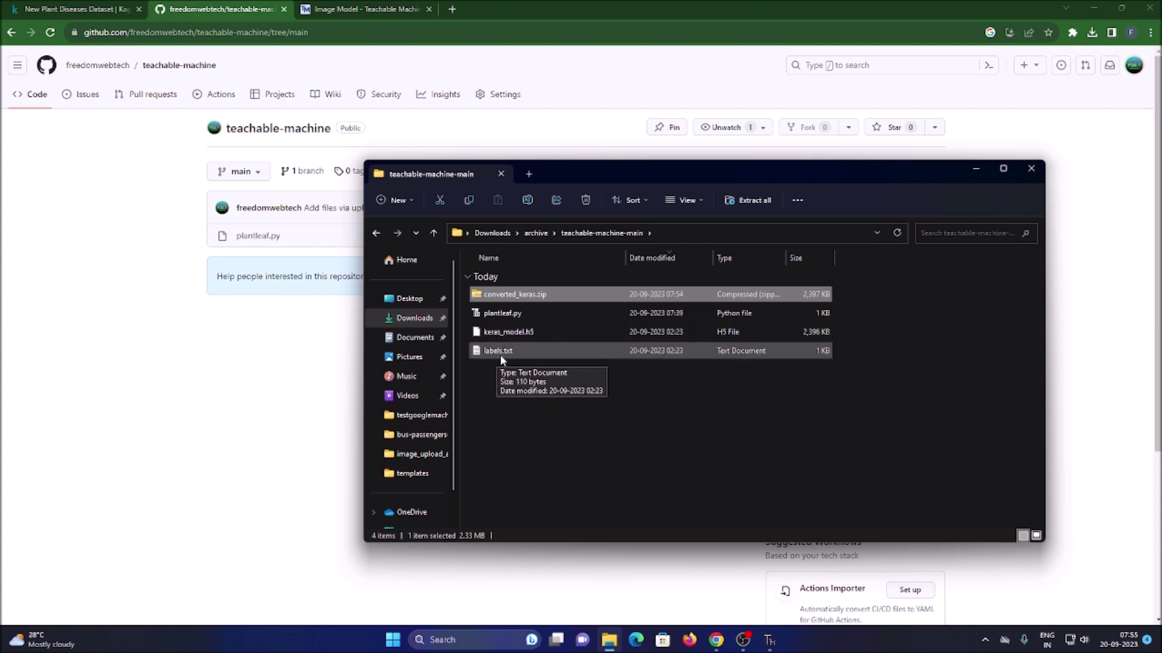
left_click(650, 441)
- Switch to Thonny and look up the cvzone package in its package manager, then close the manager
left_click(769, 640)
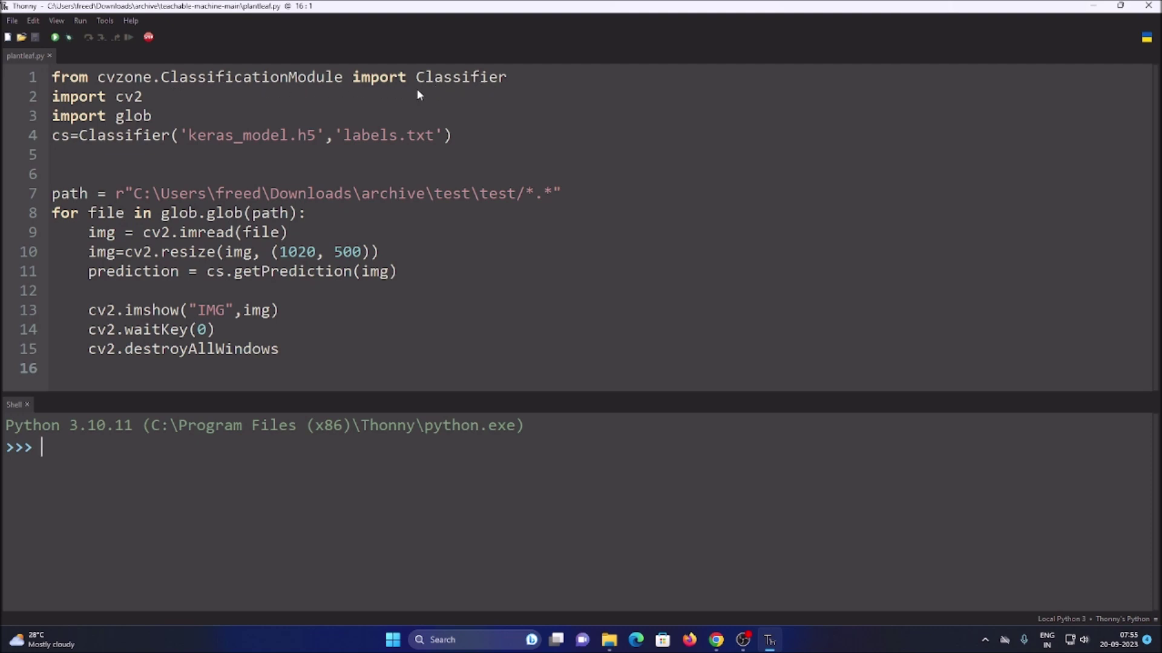
left_click(105, 21)
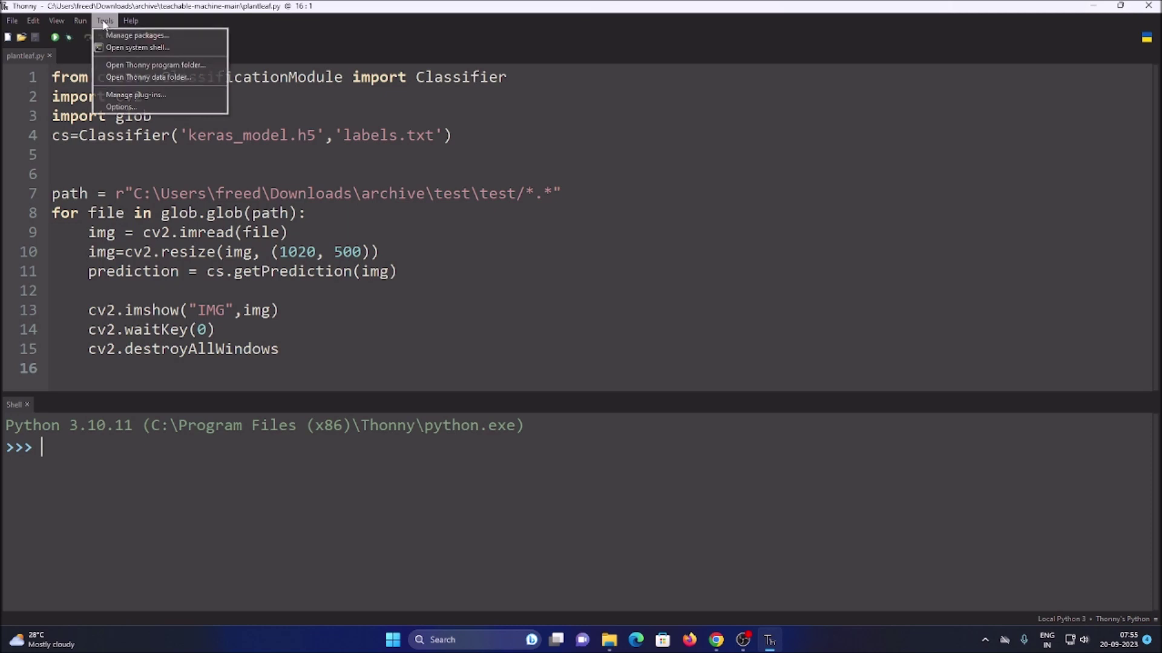
left_click(117, 36)
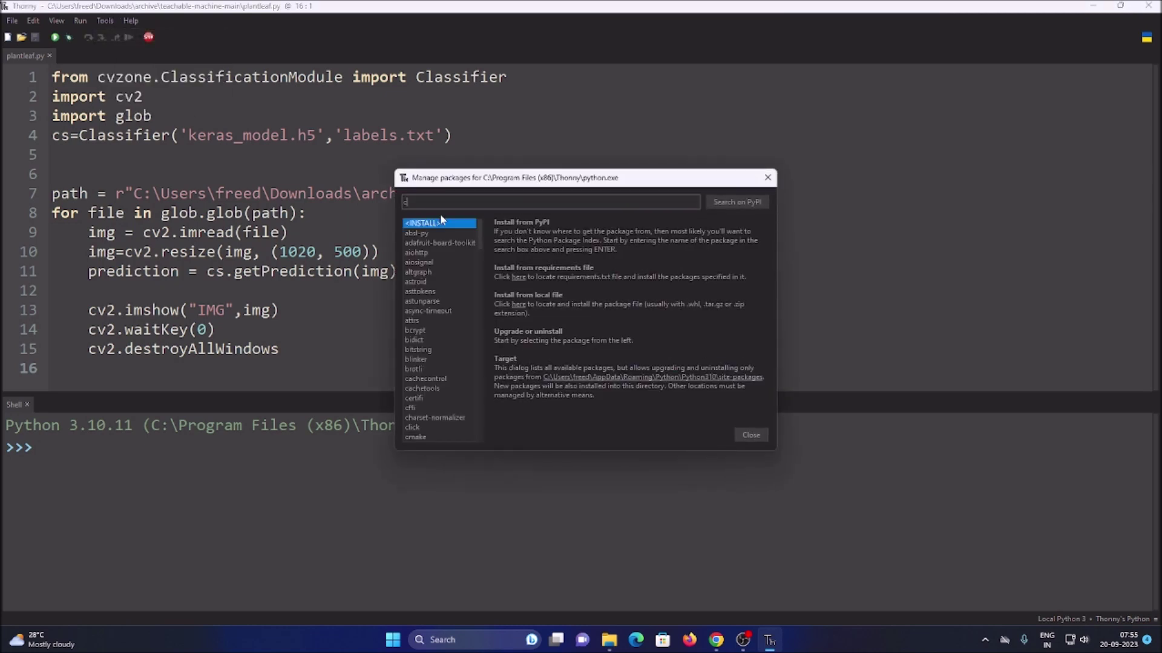
type("cvzone")
key("Return")
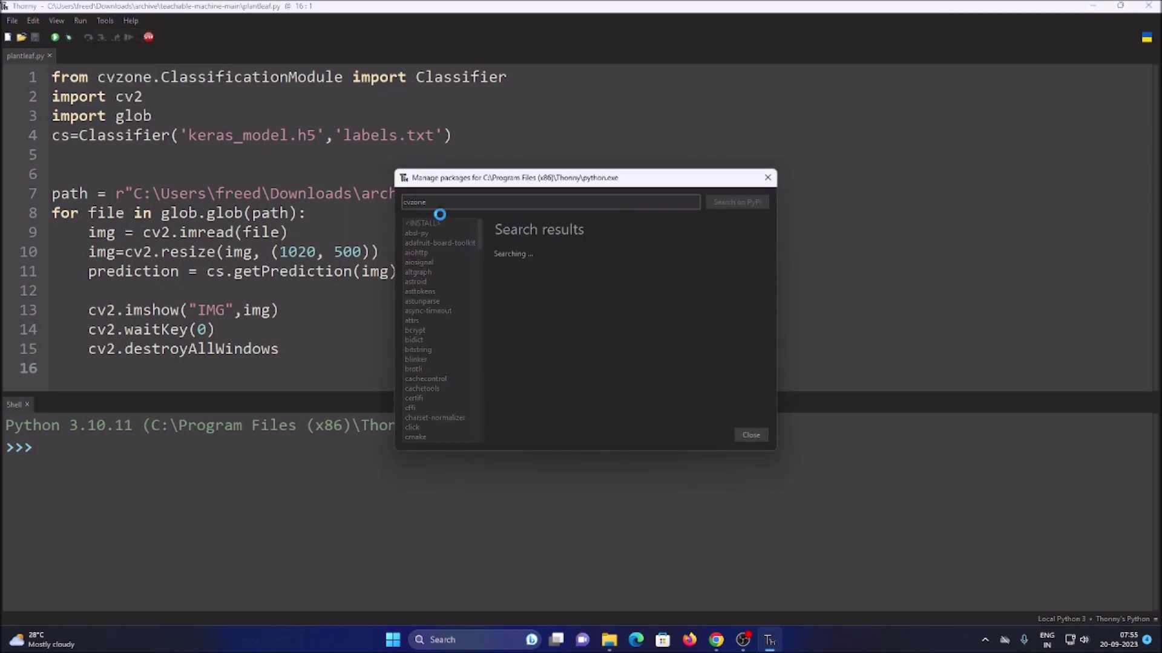
left_click(513, 259)
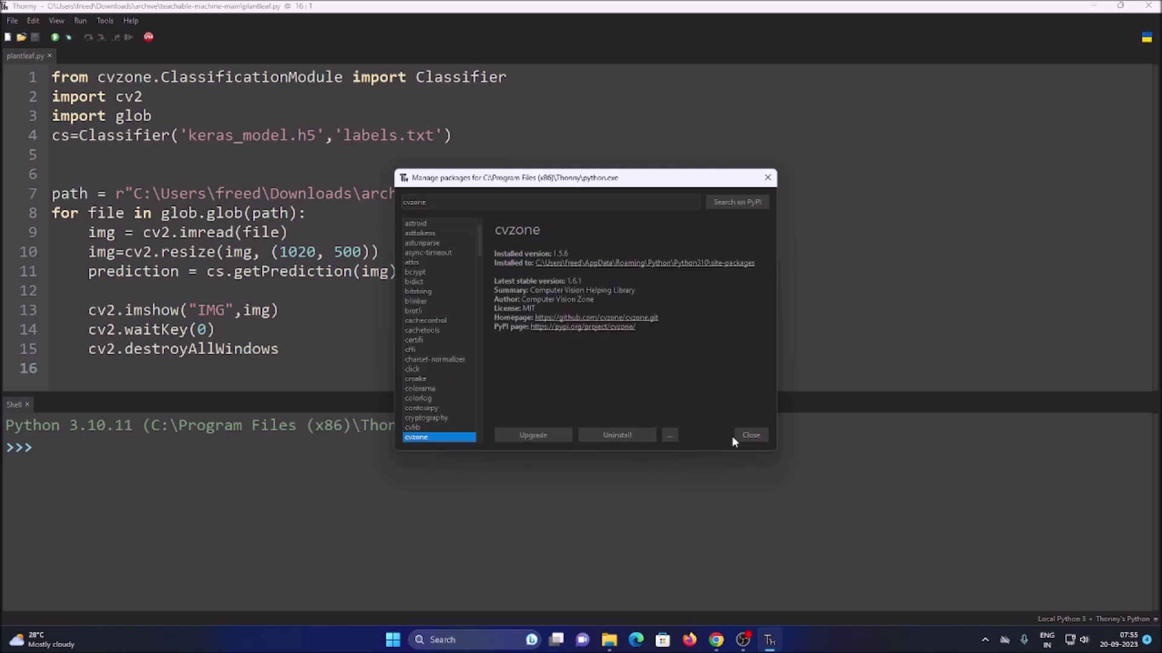
left_click(749, 435)
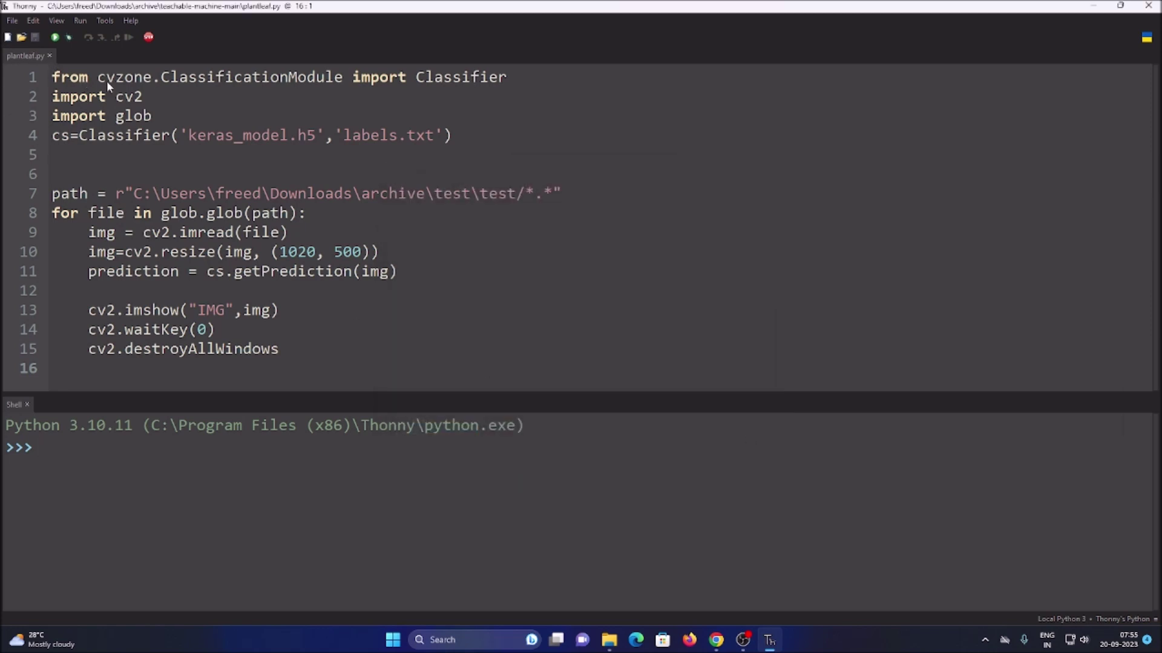
- Examine the import lines in plantleaf.py and the Classifier call that takes keras_model.h5 and labels.txt
left_click_drag(161, 79, 306, 86)
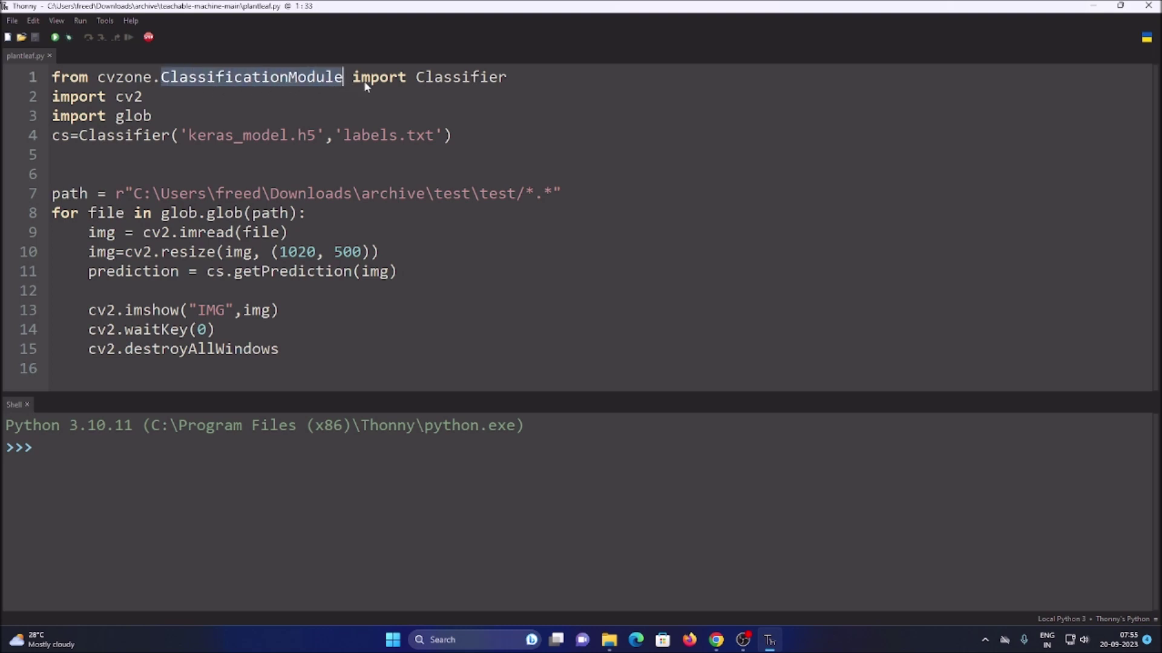
left_click_drag(416, 79, 506, 79)
left_click_drag(116, 97, 153, 120)
left_click(135, 116)
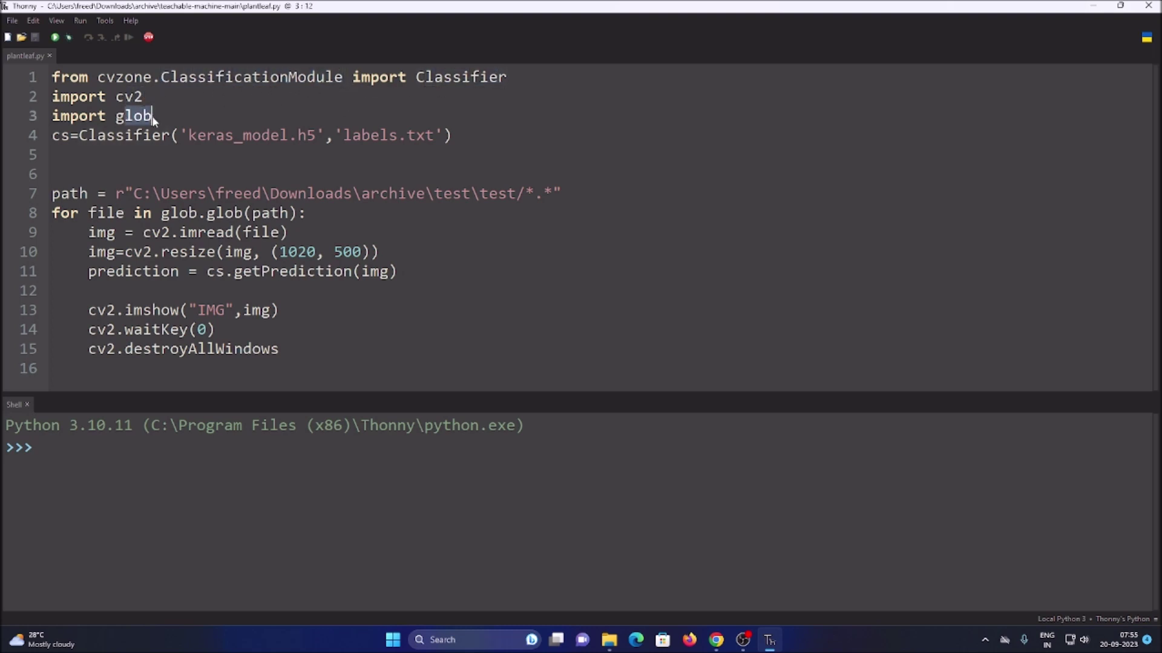
left_click(81, 136)
left_click_drag(417, 77, 499, 77)
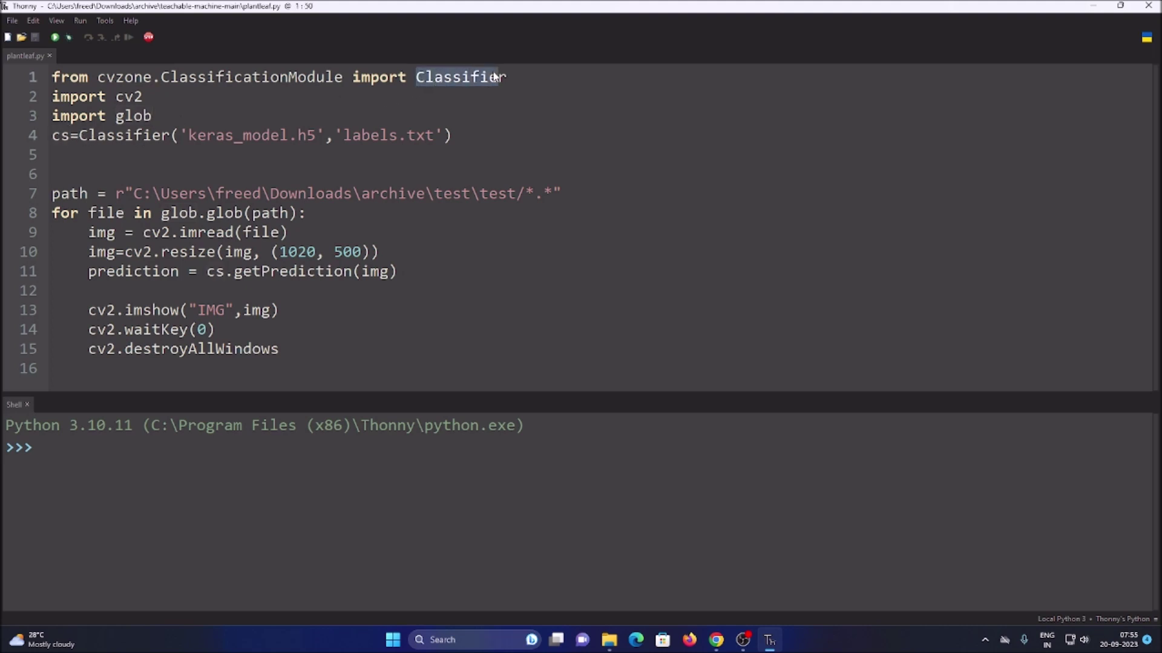
left_click_drag(188, 137, 242, 137)
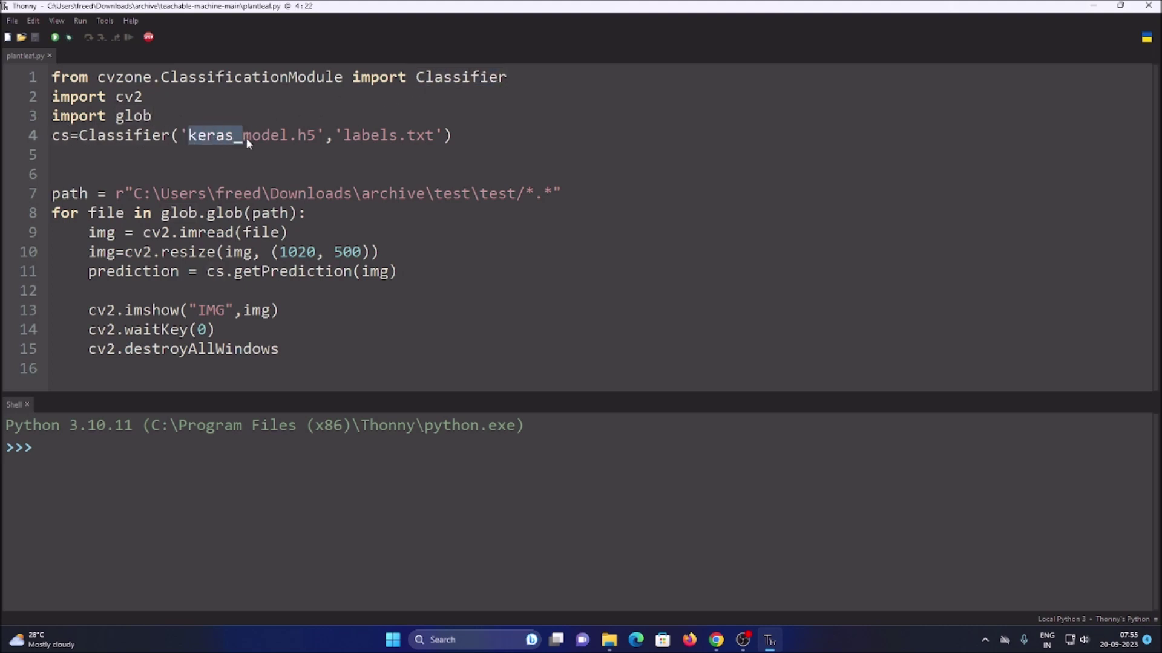
left_click_drag(352, 138, 432, 140)
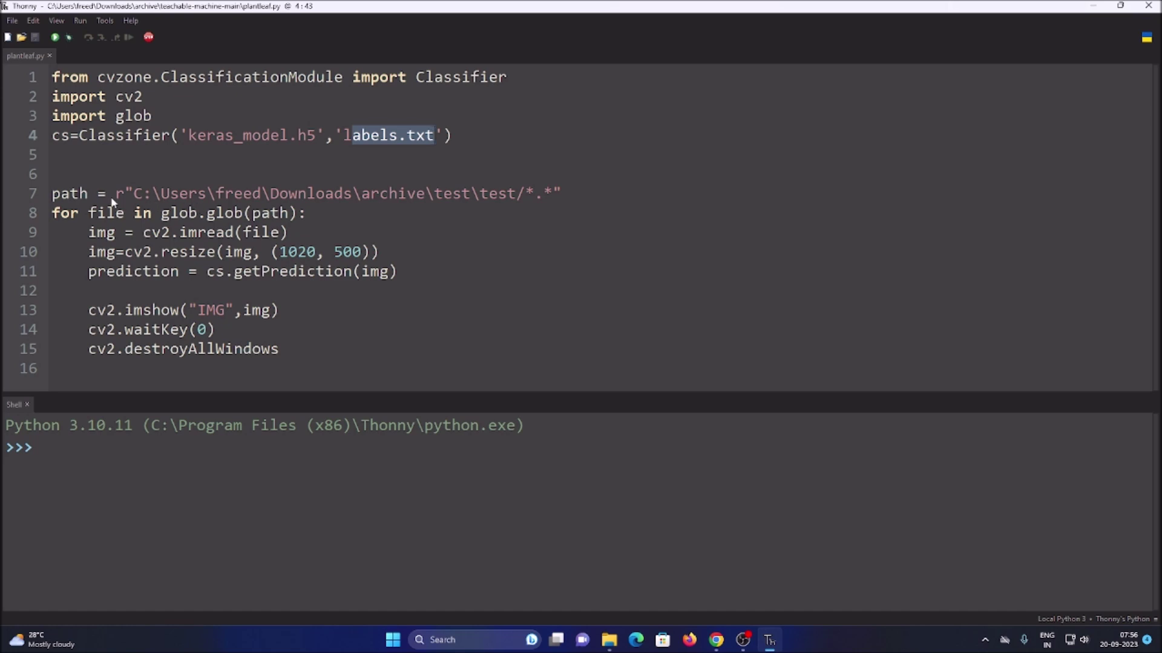
- Examine the image folder path with its wildcard and the glob loop that reads it in plantleaf.py
left_click_drag(53, 199, 507, 200)
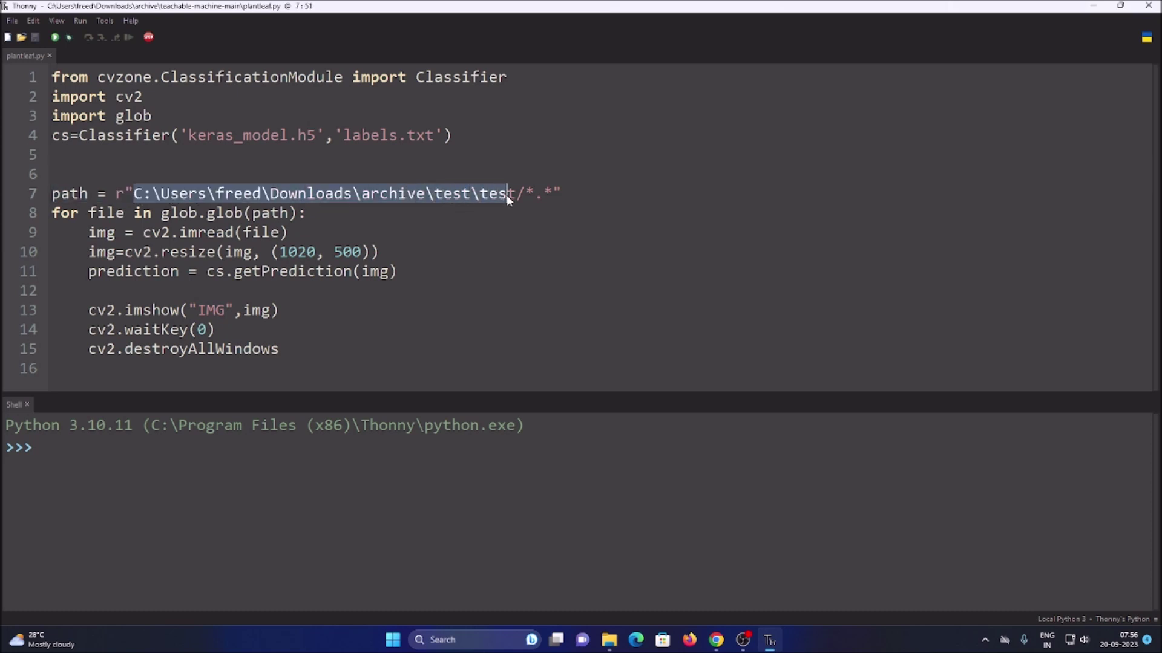
left_click(95, 214)
left_click_drag(156, 217, 236, 217)
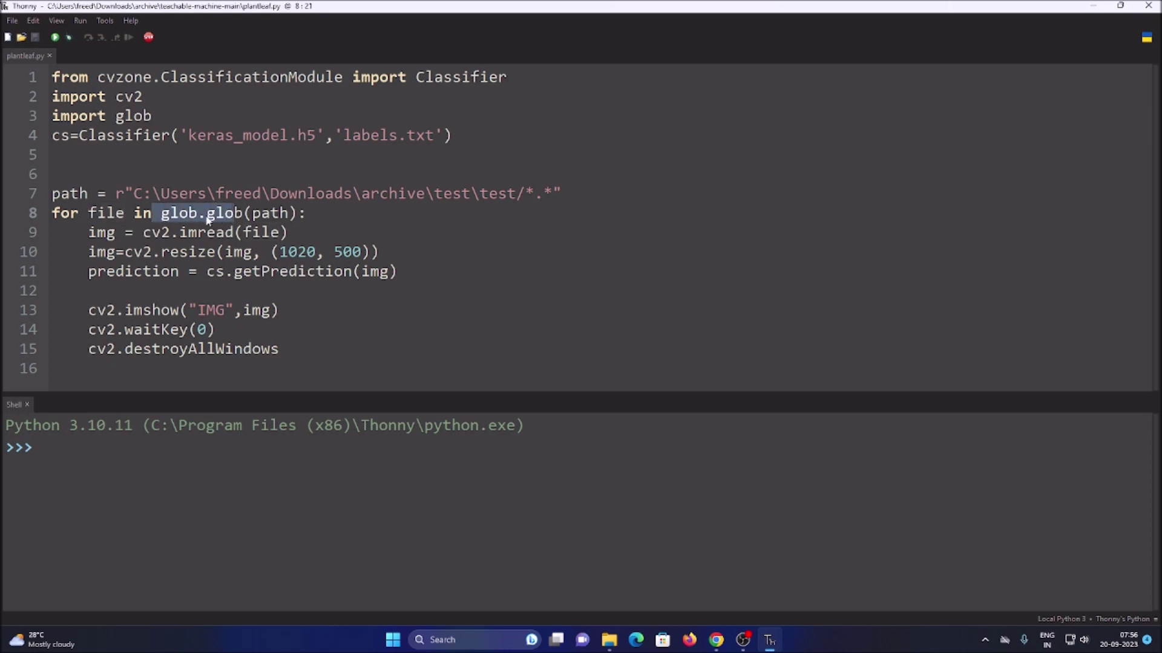
key("Escape")
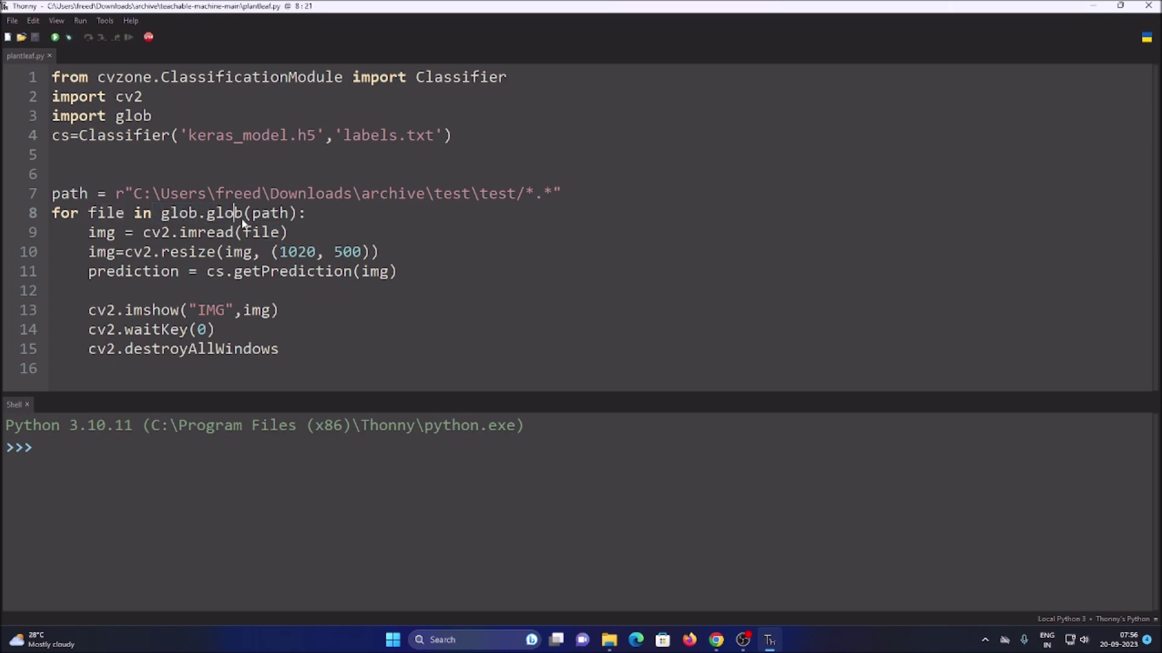
left_click_drag(52, 195, 92, 195)
left_click_drag(244, 216, 272, 215)
left_click_drag(133, 193, 552, 198)
left_click(544, 194)
left_click_drag(119, 194, 437, 164)
left_click(528, 194)
- Examine the lines that read and resize each image and pass it to the classifier's getPrediction call
left_click_drag(87, 236, 295, 294)
left_click(197, 252)
left_click_drag(89, 272, 209, 276)
left_click(211, 274)
left_click(49, 140)
left_click_drag(89, 139, 261, 139)
left_click_drag(346, 136, 426, 136)
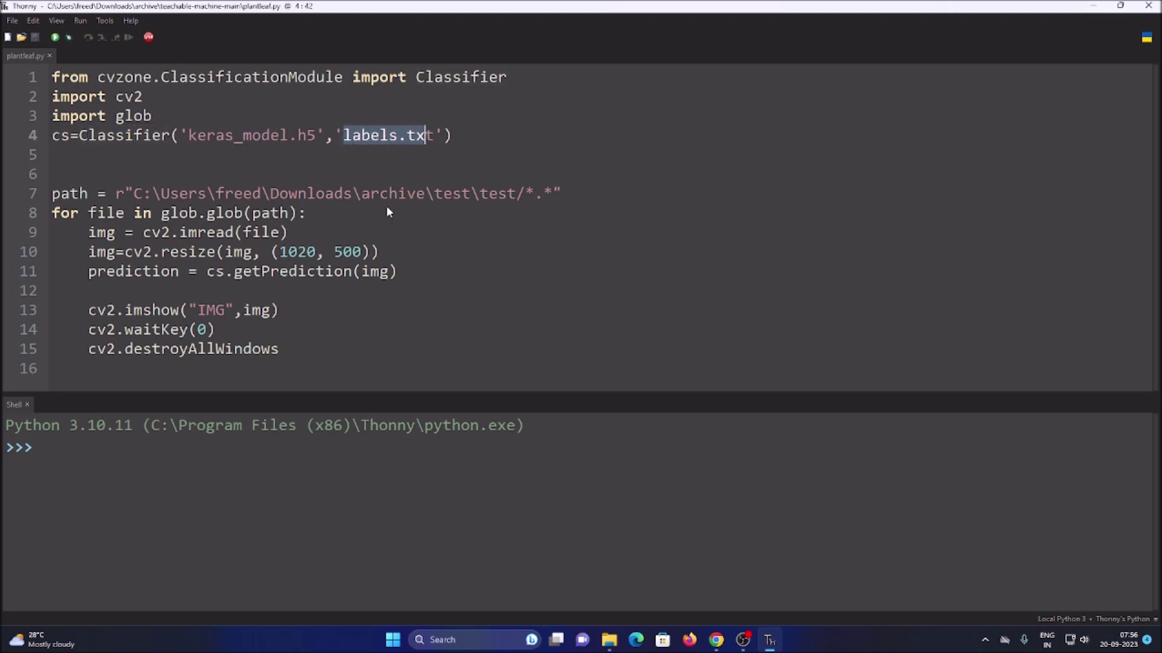
left_click(217, 274)
left_click(61, 138)
left_click(260, 275)
left_click_drag(260, 275, 390, 276)
left_click(361, 274)
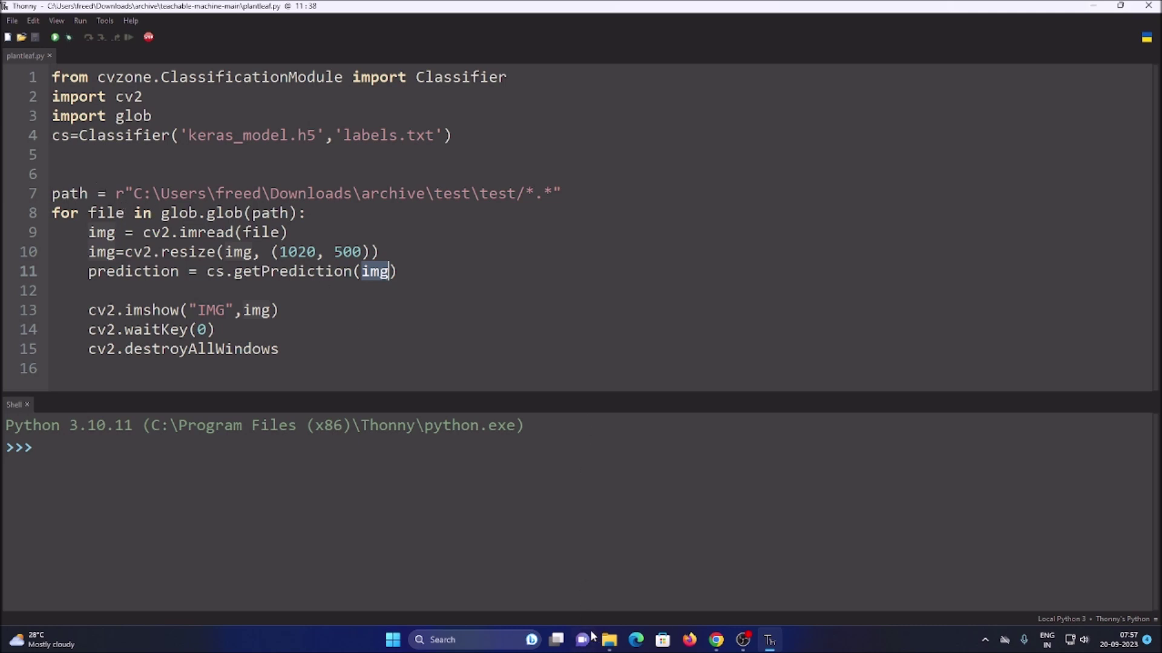
- Switch to File Explorer, open the inner test folder at archive\test\test, and copy its full path
left_click(609, 640)
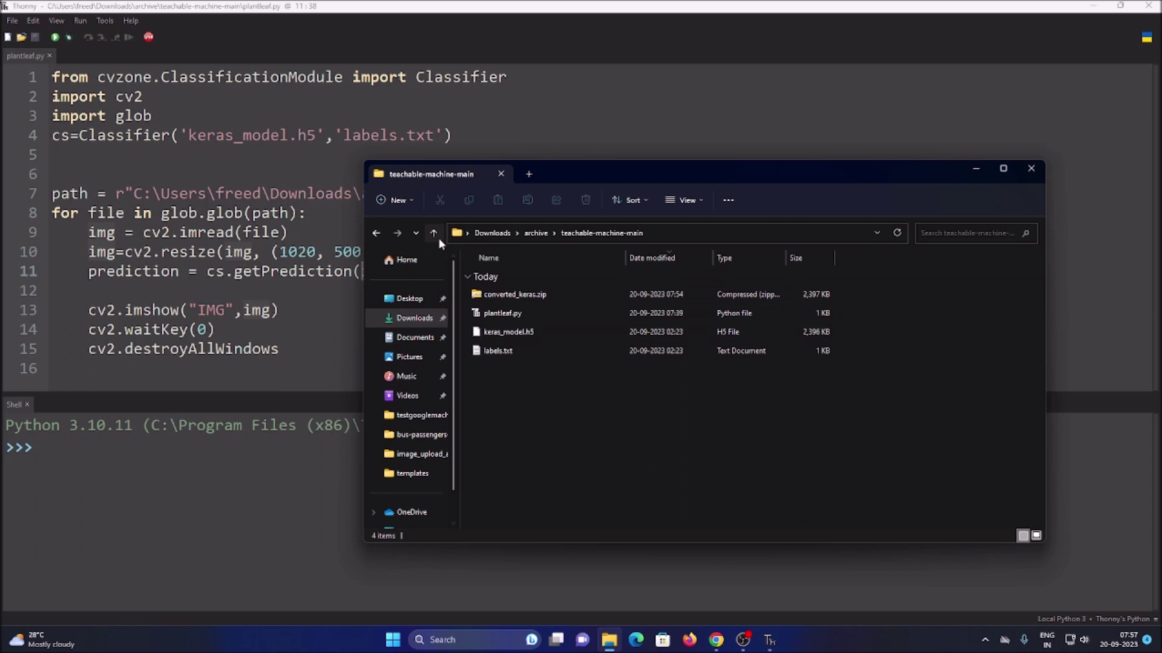
left_click(434, 233)
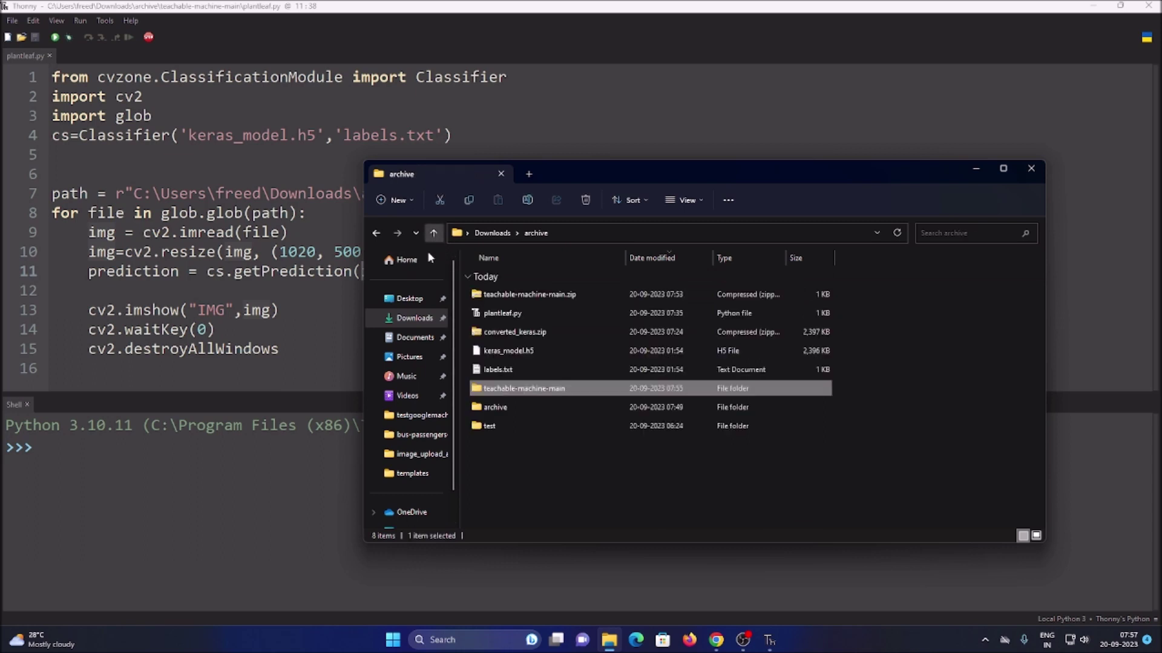
double_click(497, 426)
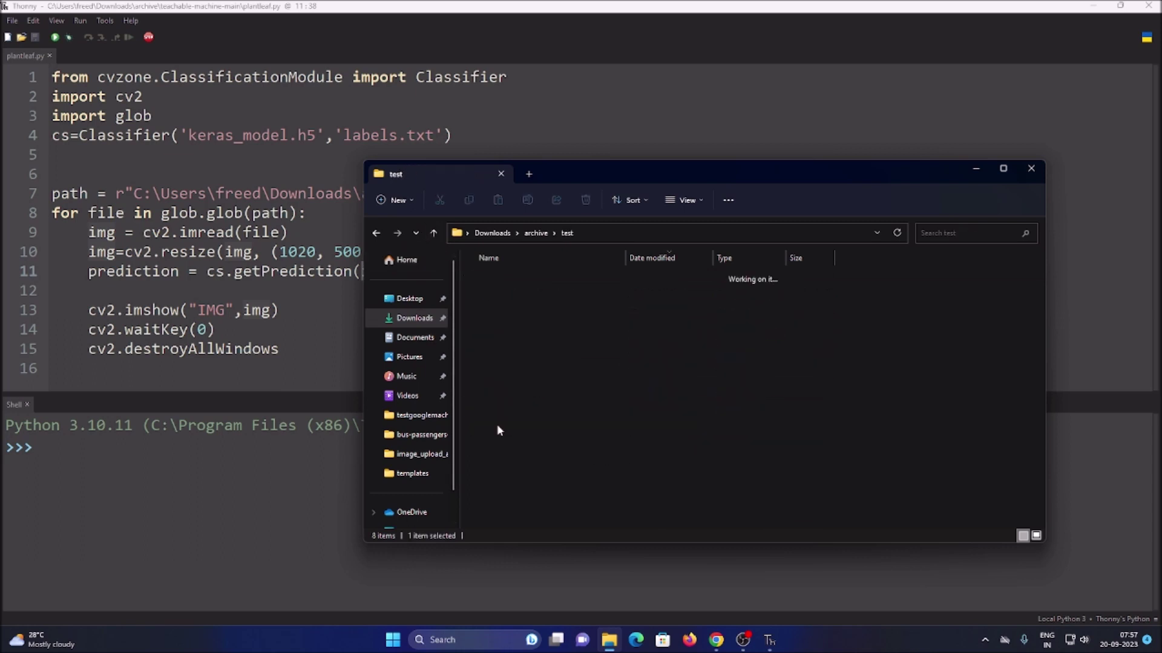
double_click(494, 295)
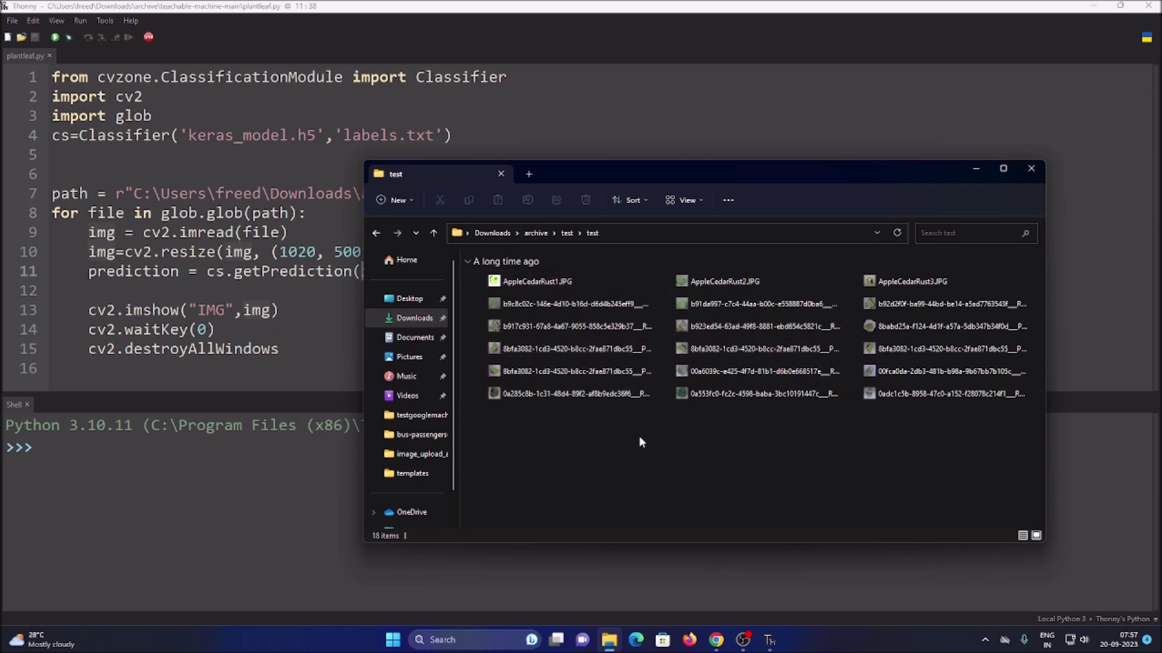
left_click(458, 236)
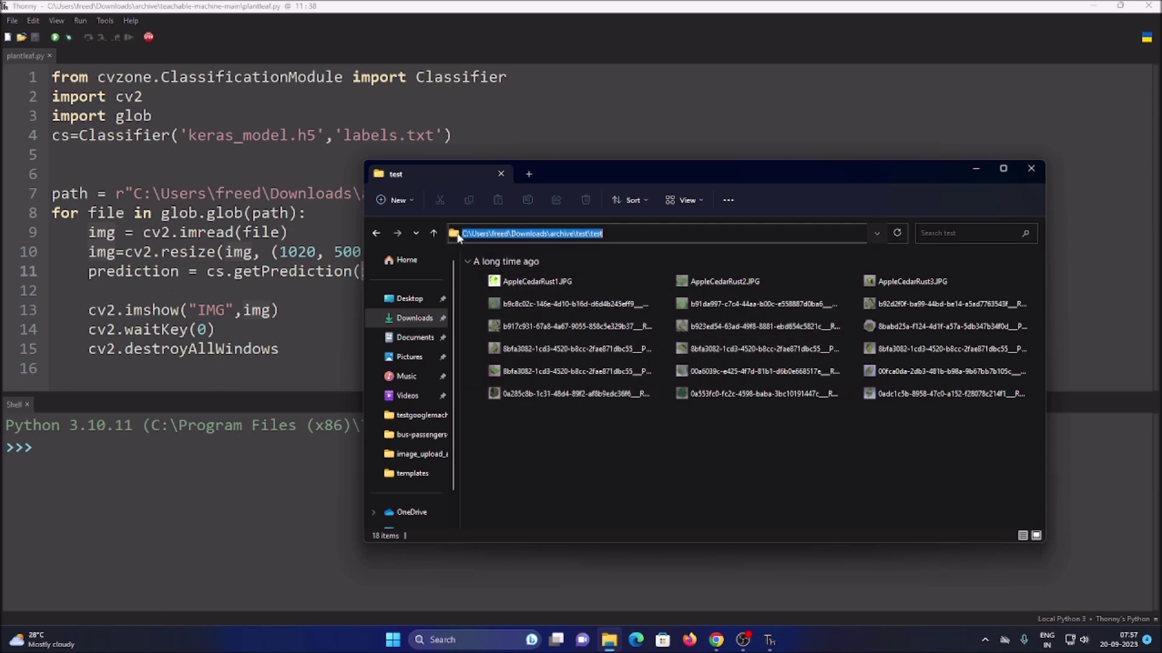
right_click(491, 233)
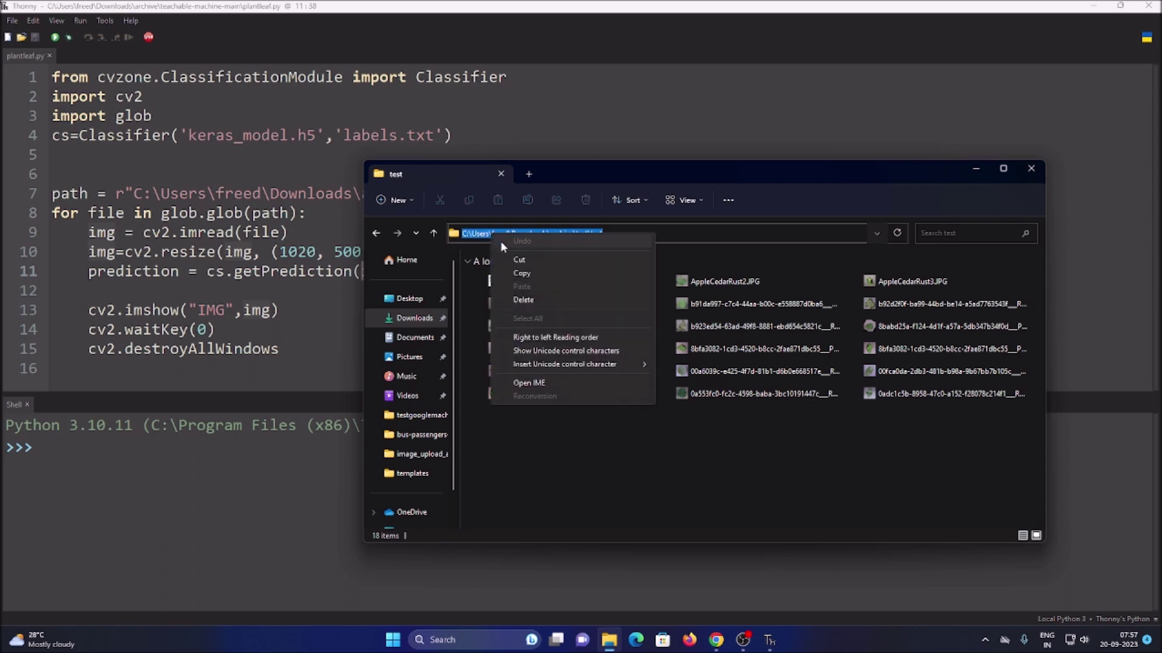
left_click(521, 268)
- Back in Thonny, replace the folder in the path variable with the copied test folder path, keeping the /*.* ending
left_click(336, 314)
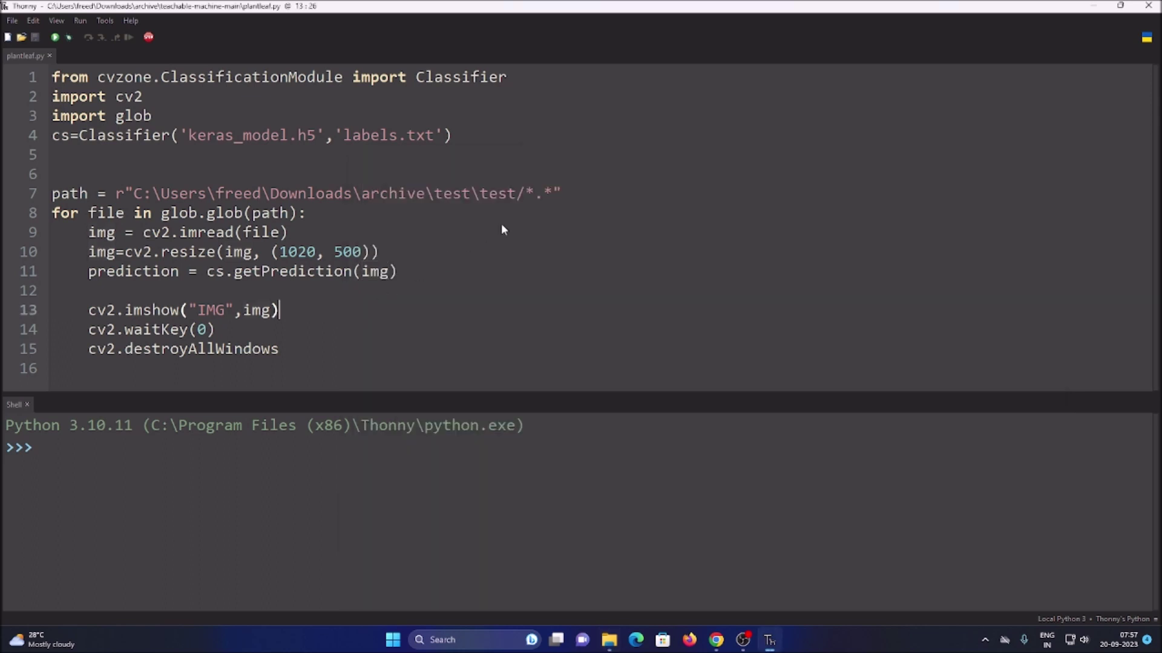
left_click(565, 233)
left_click_drag(525, 193, 553, 194)
left_click(576, 221)
left_click(522, 195)
key("BackSpace")
key("BackSpace")
key("BackSpace")
key("BackSpace")
key("BackSpace")
key("BackSpace")
key("BackSpace")
key("BackSpace")
key("BackSpace")
key("BackSpace")
key("BackSpace")
key("BackSpace")
key("BackSpace")
key("BackSpace")
key("BackSpace")
key("BackSpace")
key("BackSpace")
key("BackSpace")
key("BackSpace")
key("BackSpace")
key("BackSpace")
key("BackSpace")
key("BackSpace")
key("BackSpace")
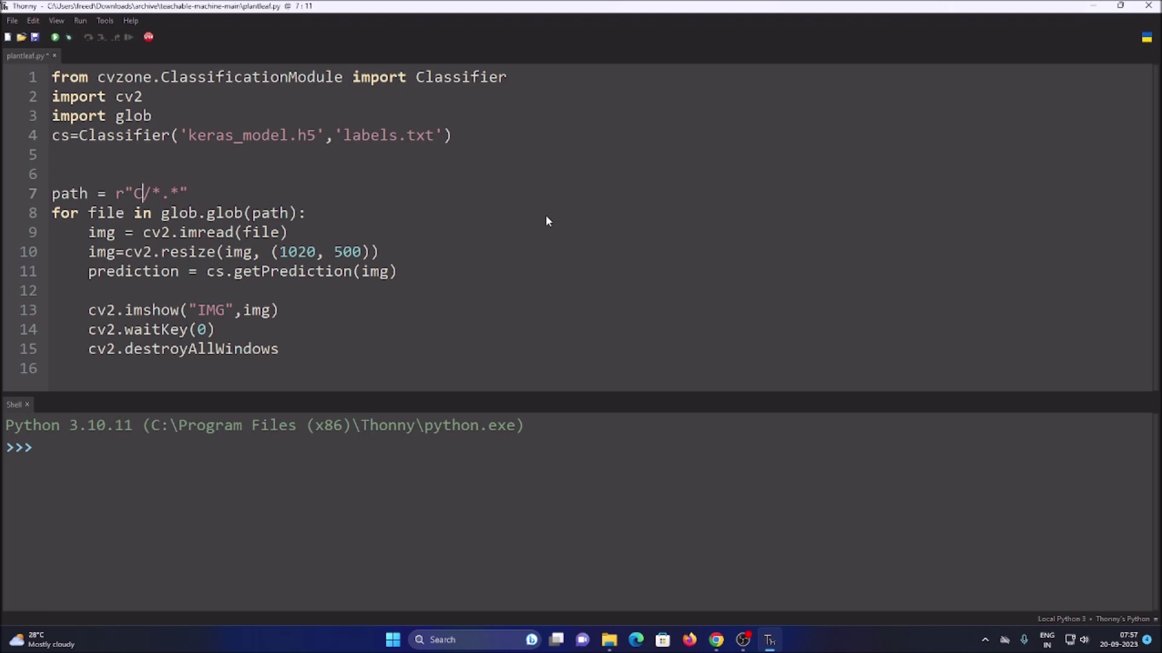
key("ctrl+v")
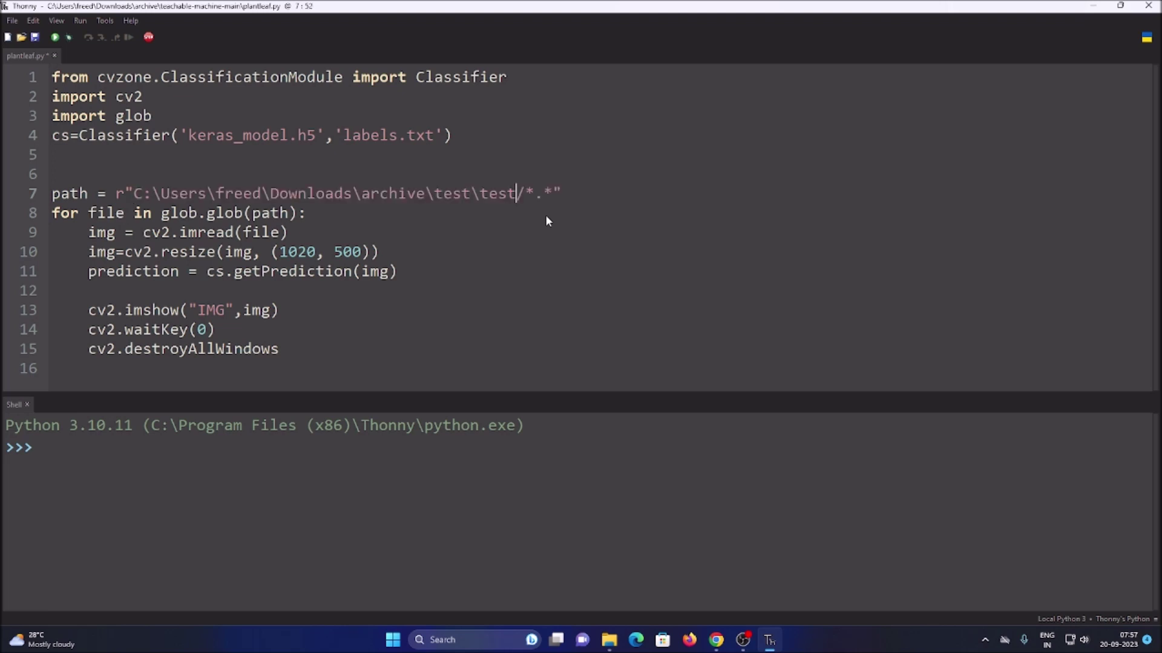
- Save and run plantleaf.py, advancing through the classified leaf images until the whole test folder has been processed
left_click(35, 38)
left_click(54, 37)
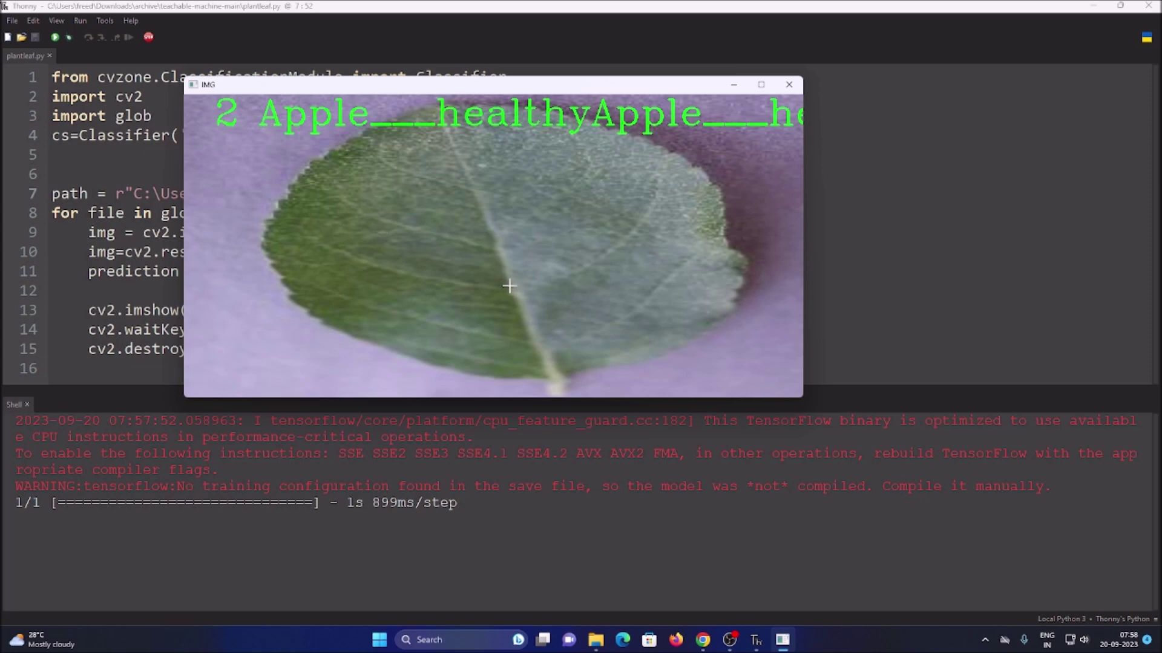
key("space")
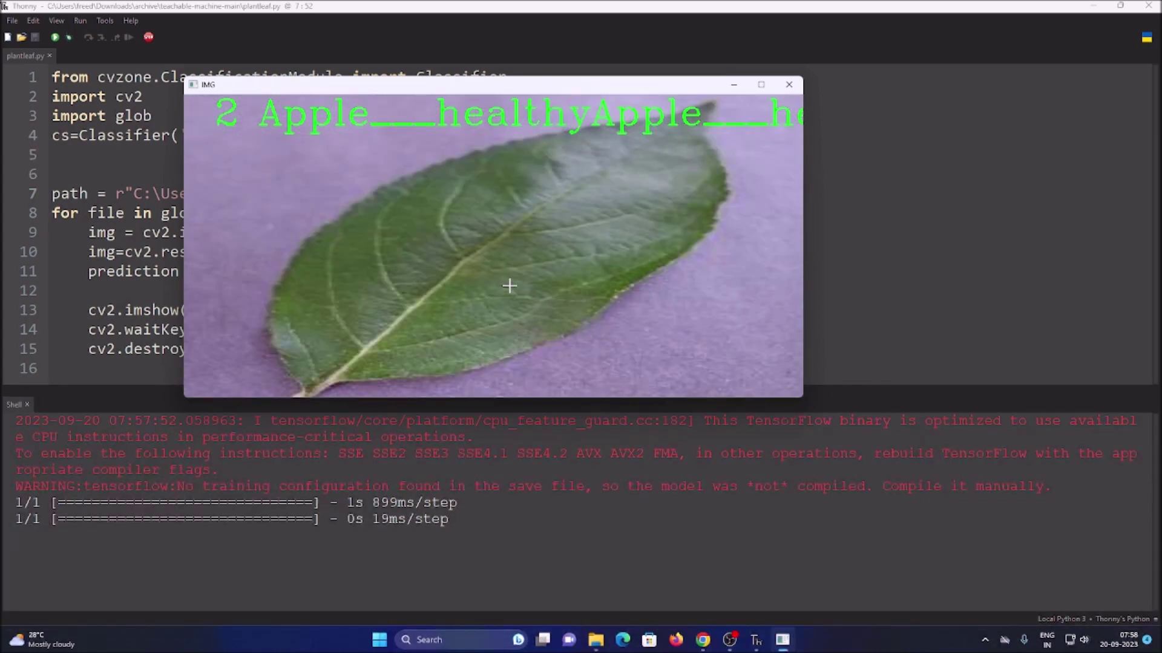
key("space")
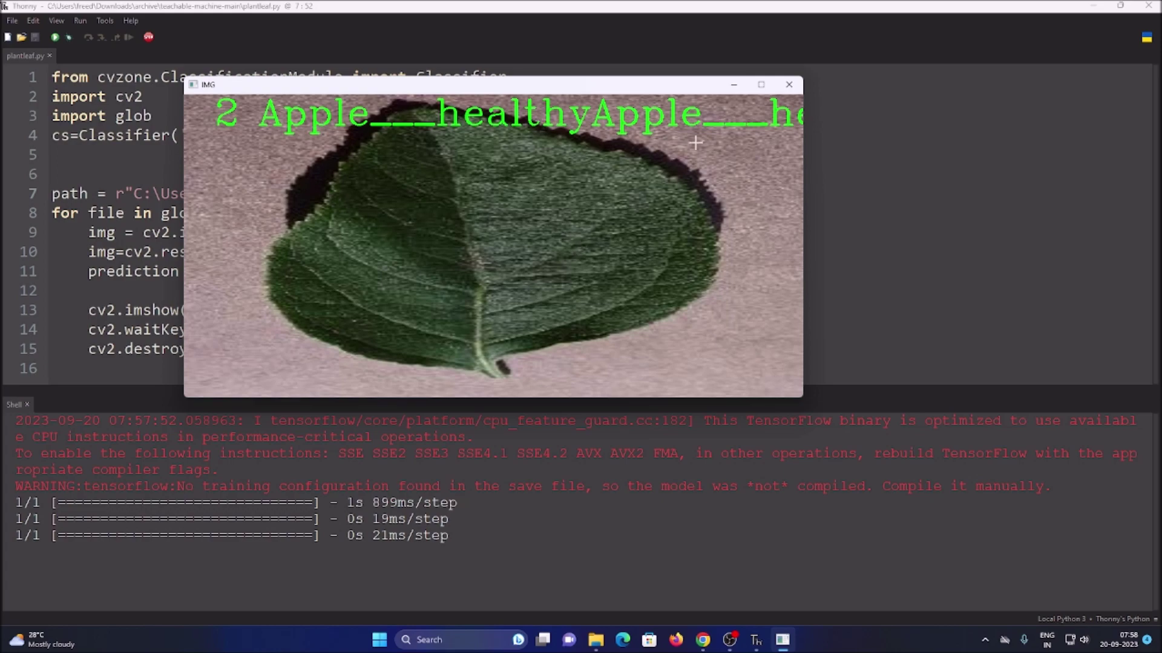
key("space")
key("space")
key("space")
key("space")
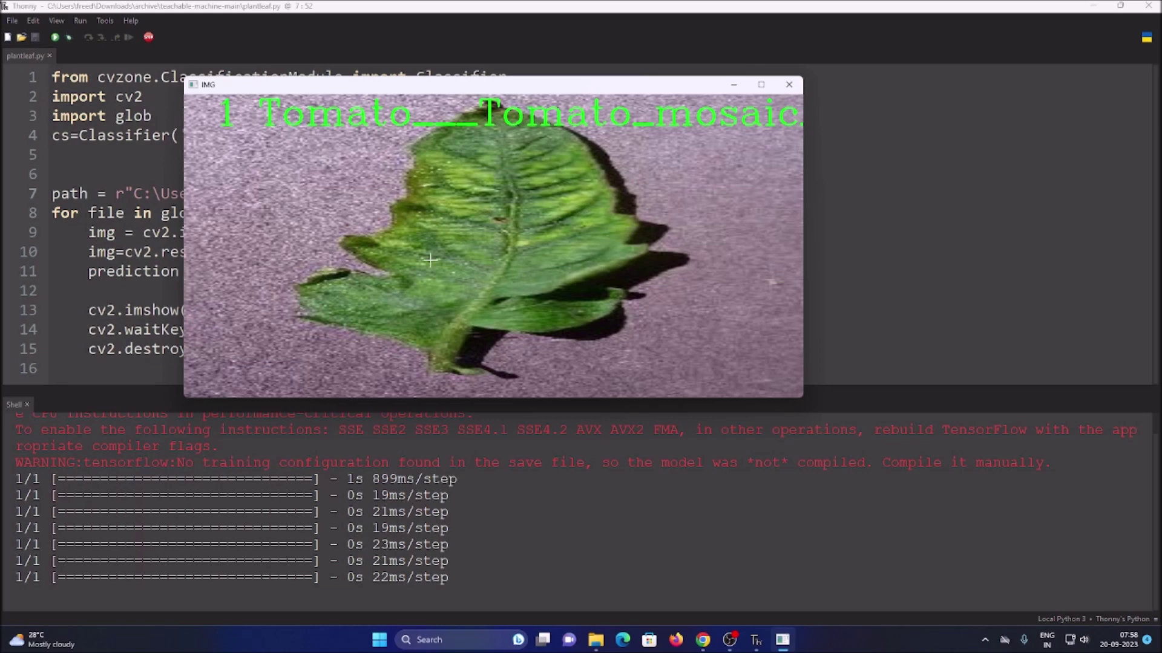
key("space")
key("space")
key("space")
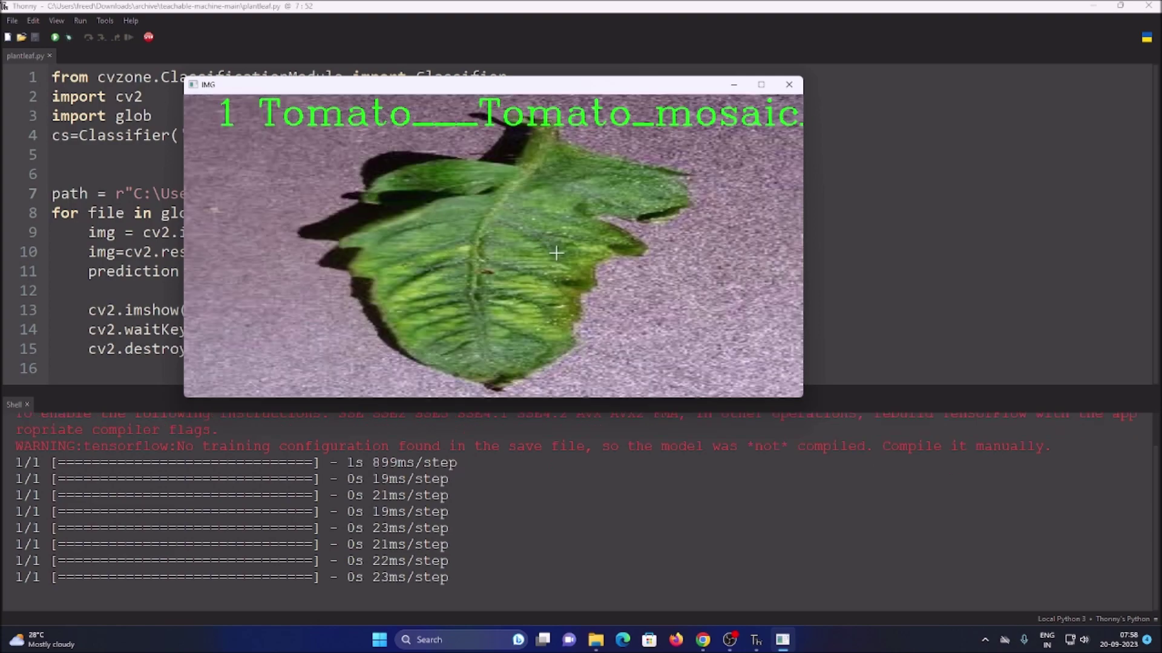
key("space")
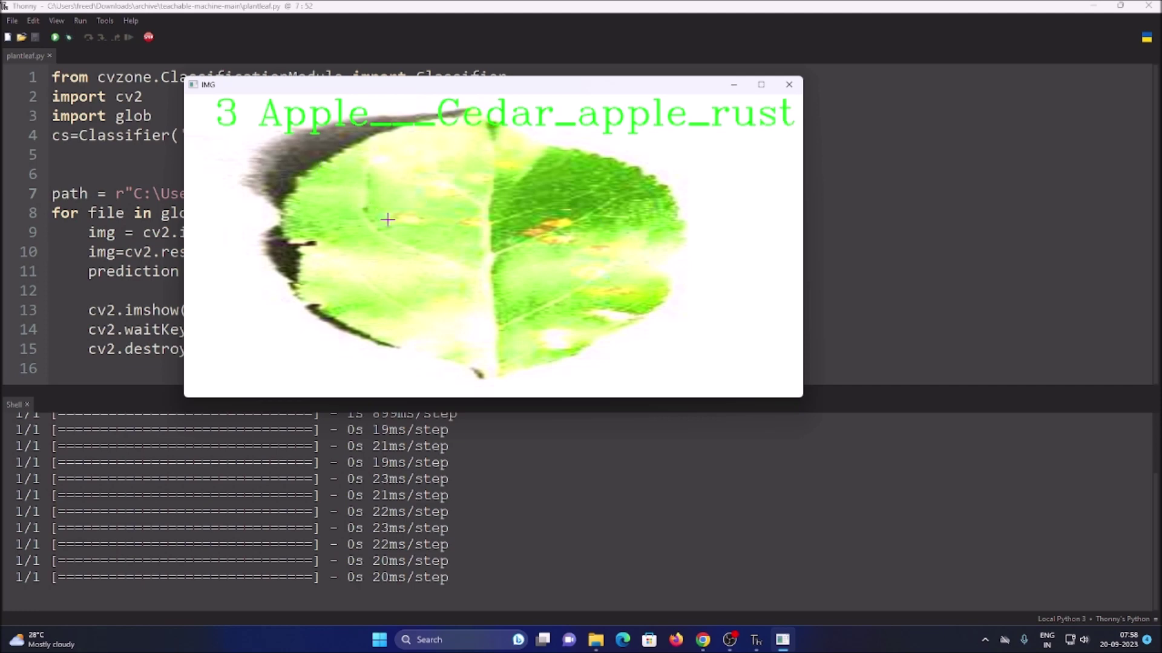
key("space")
key("space")
key("space")
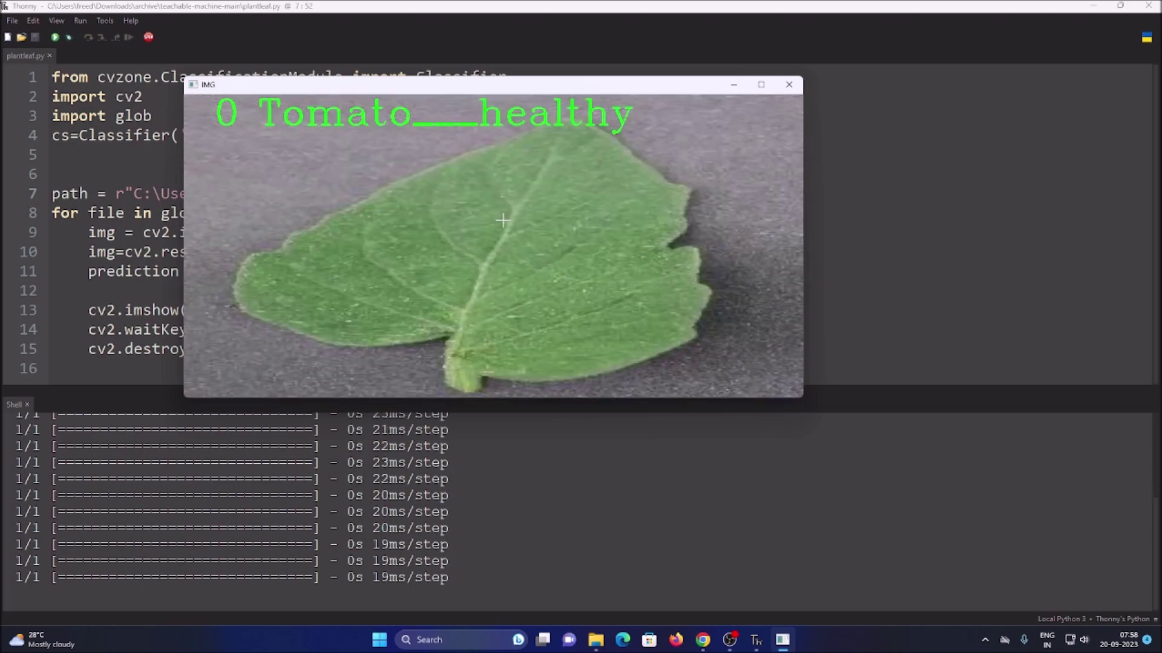
key("space")
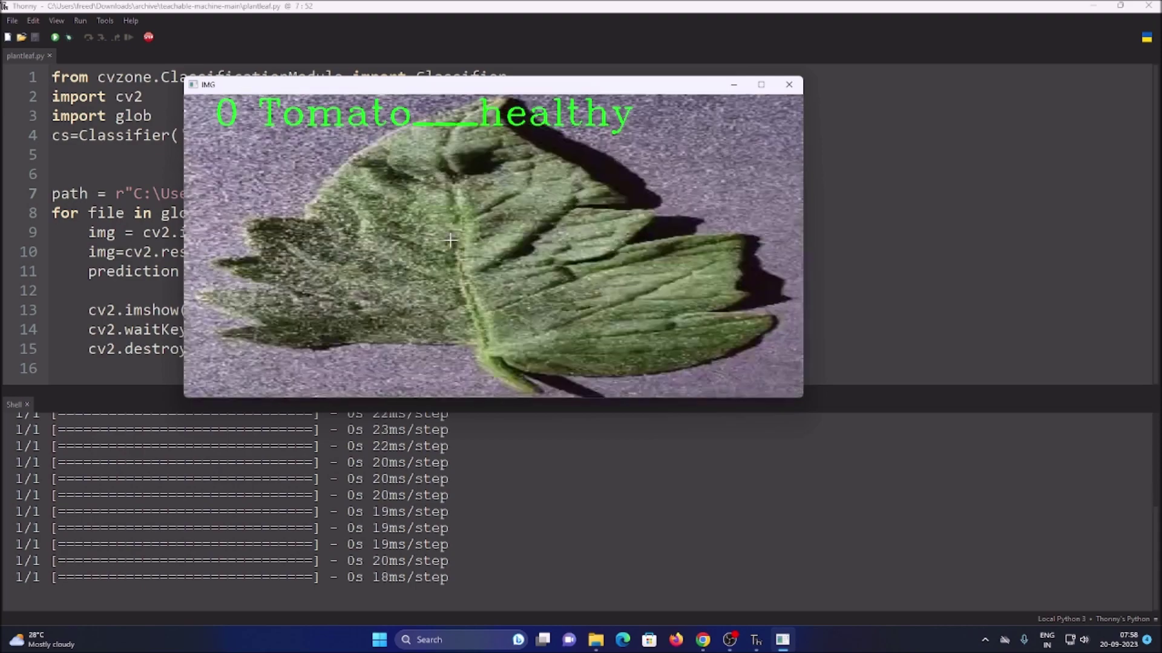
key("space")
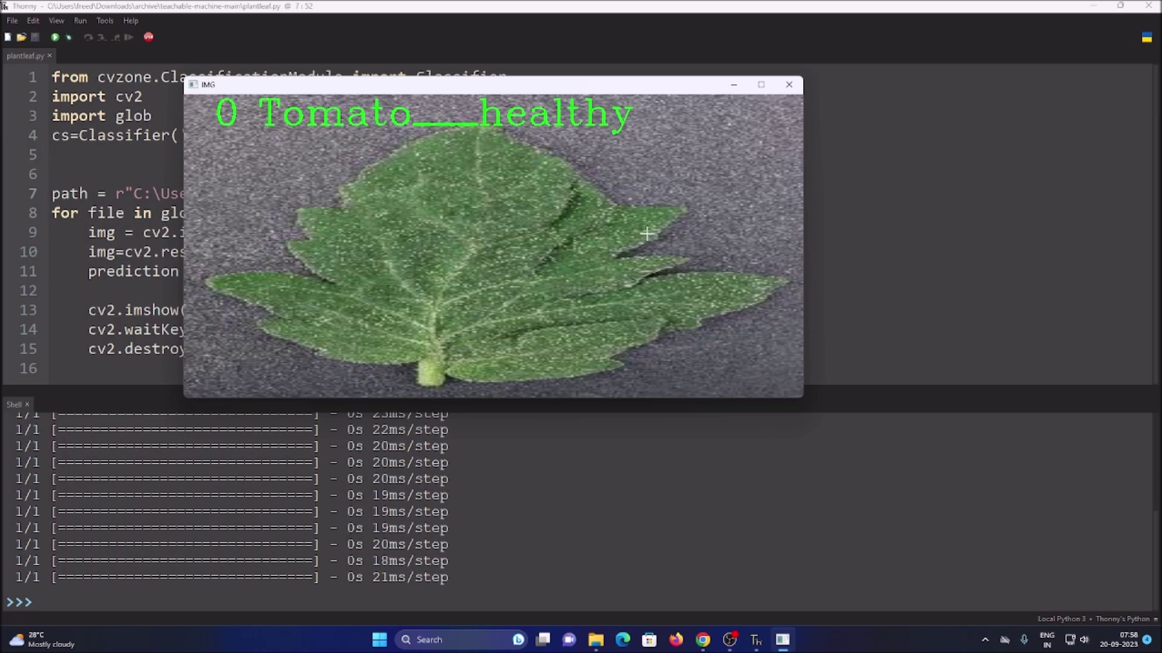